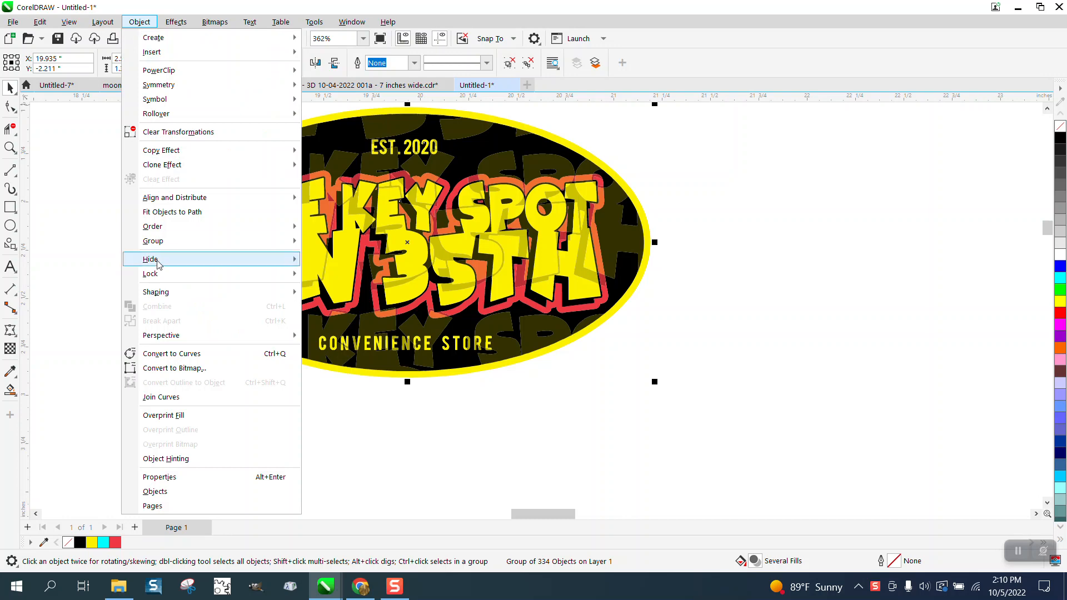
Ungroup the oval store logo artwork and open Find and Replace for finding objects.
{"action": "mouse_move", "coordinate": [231, 242]}
{"action": "left_click", "coordinate": [336, 259]}
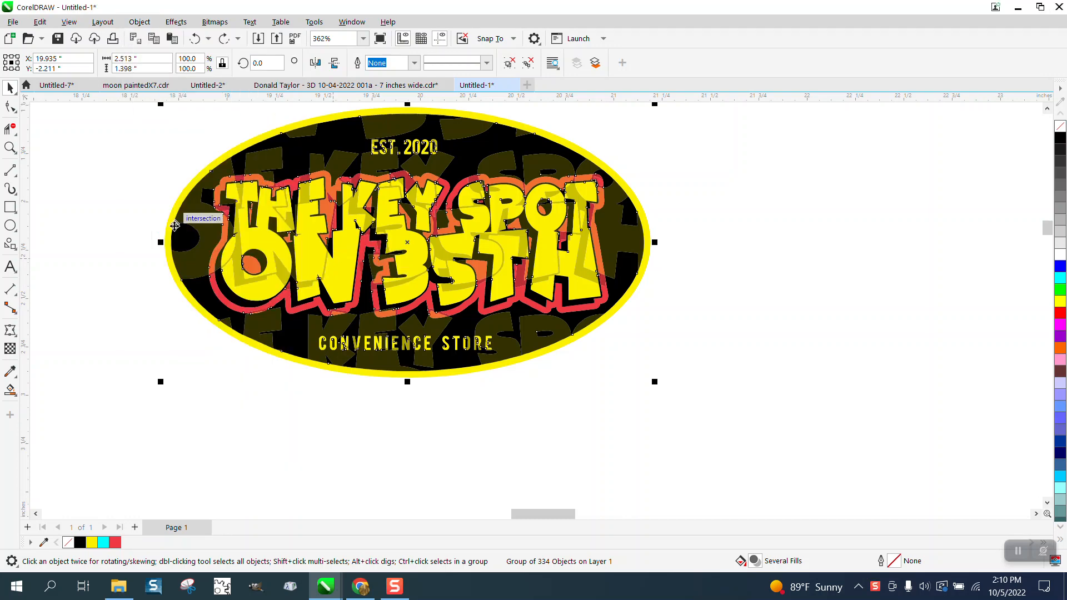
{"action": "left_click", "coordinate": [132, 203]}
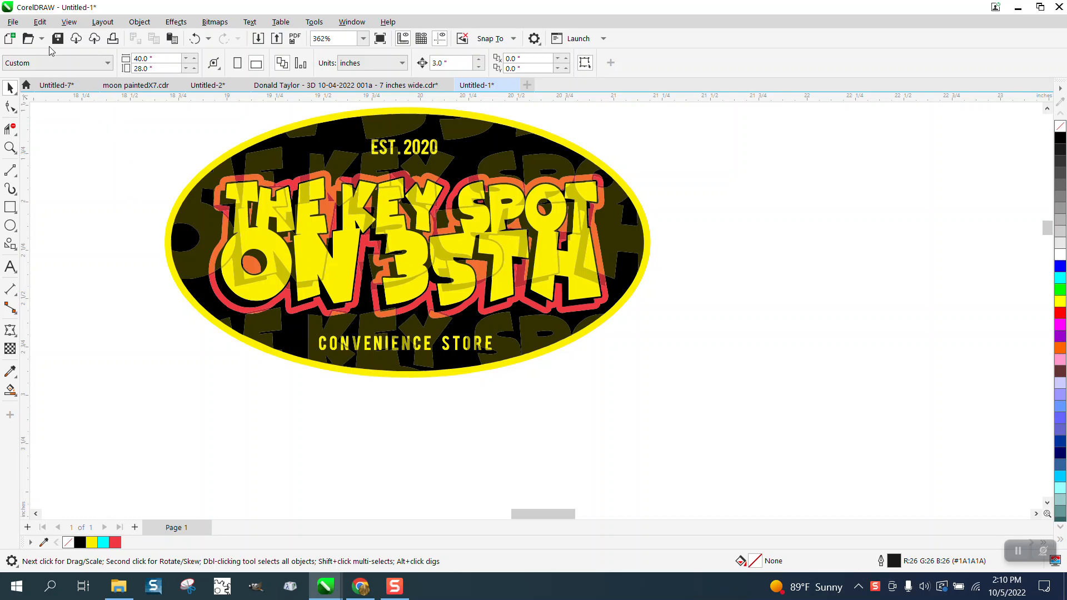
{"action": "left_click", "coordinate": [39, 22]}
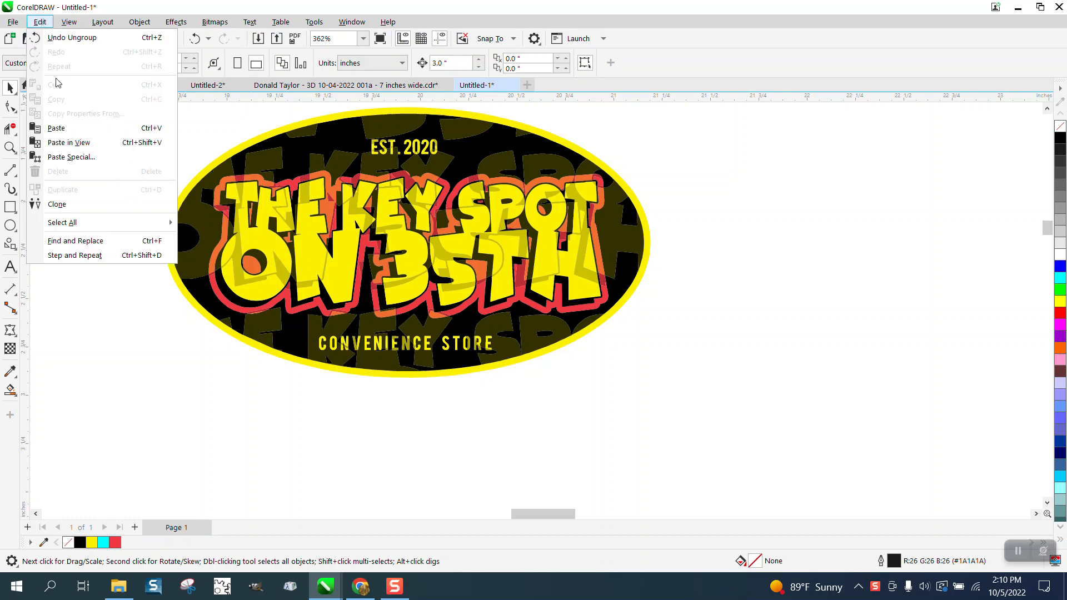
{"action": "left_click", "coordinate": [72, 241]}
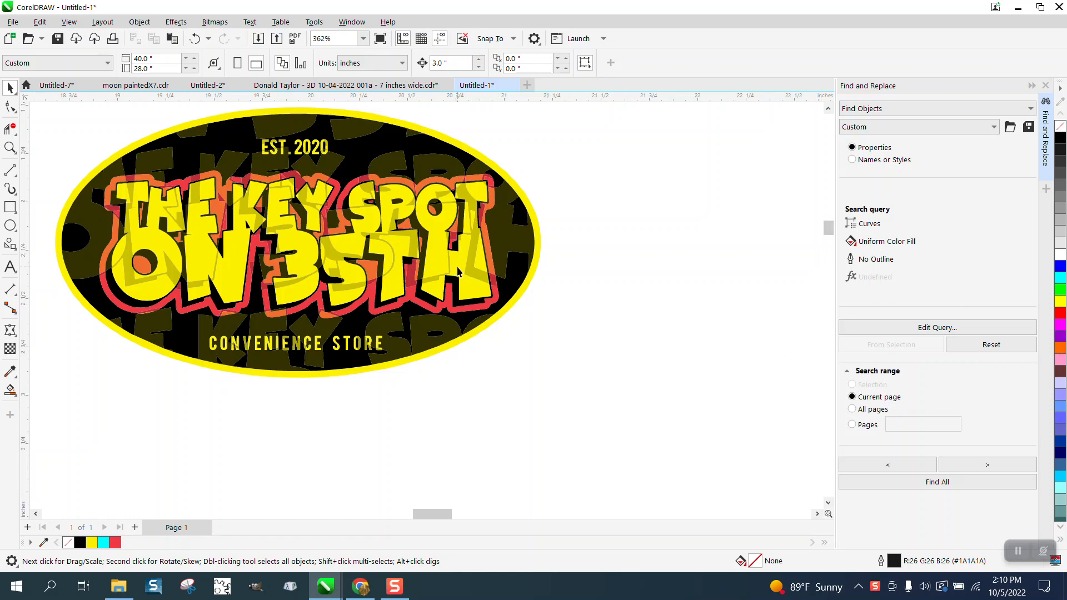
Find all objects on the page matching the bright yellow H of 35TH and group them.
{"action": "left_click", "coordinate": [457, 268]}
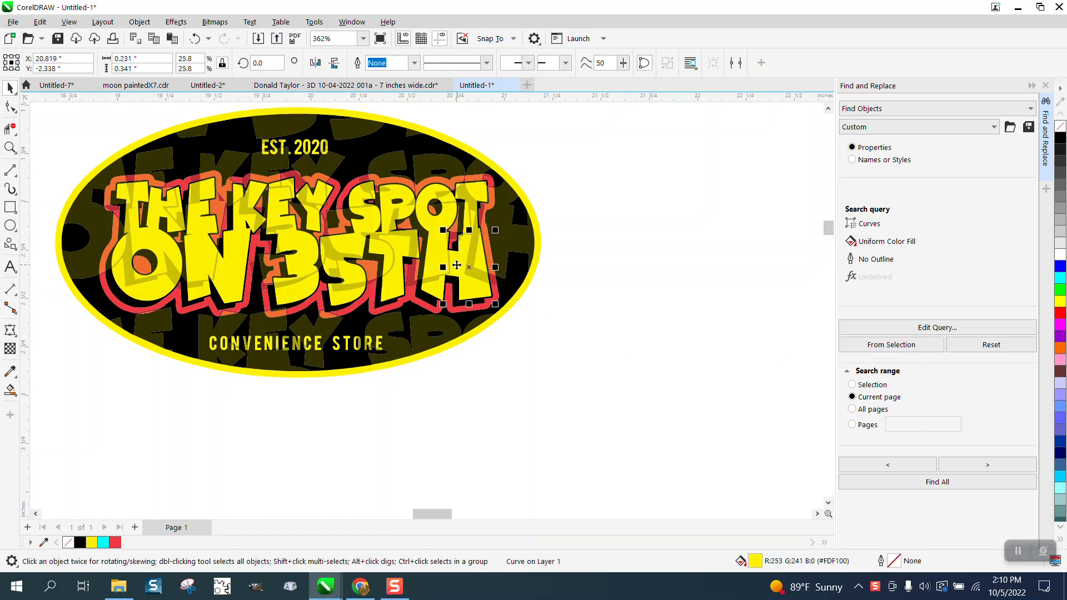
{"action": "left_click", "coordinate": [895, 348]}
{"action": "left_click", "coordinate": [945, 482]}
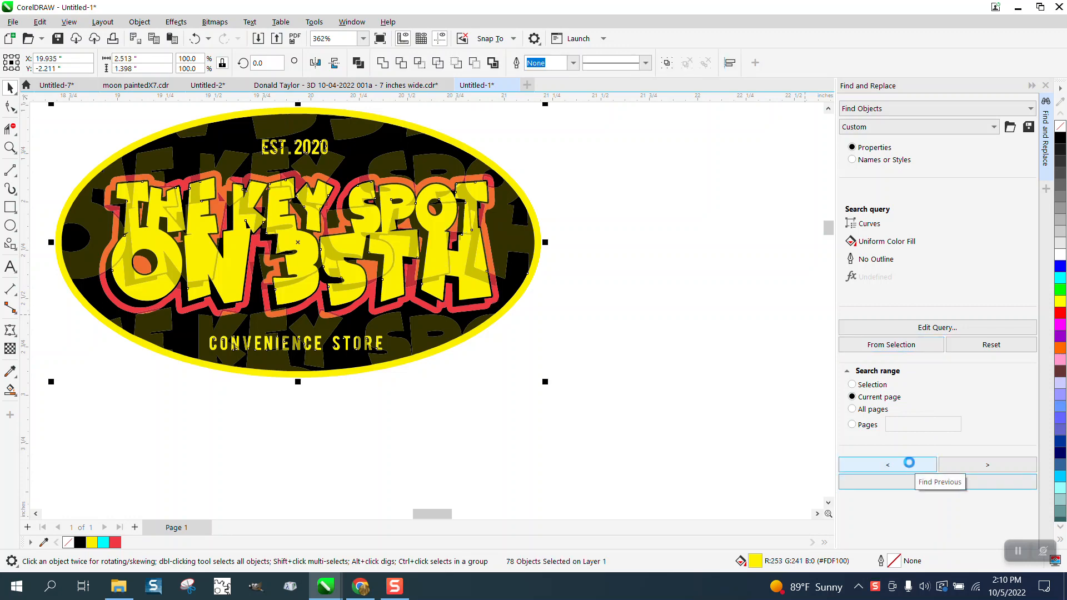
{"action": "key", "text": "ctrl+g"}
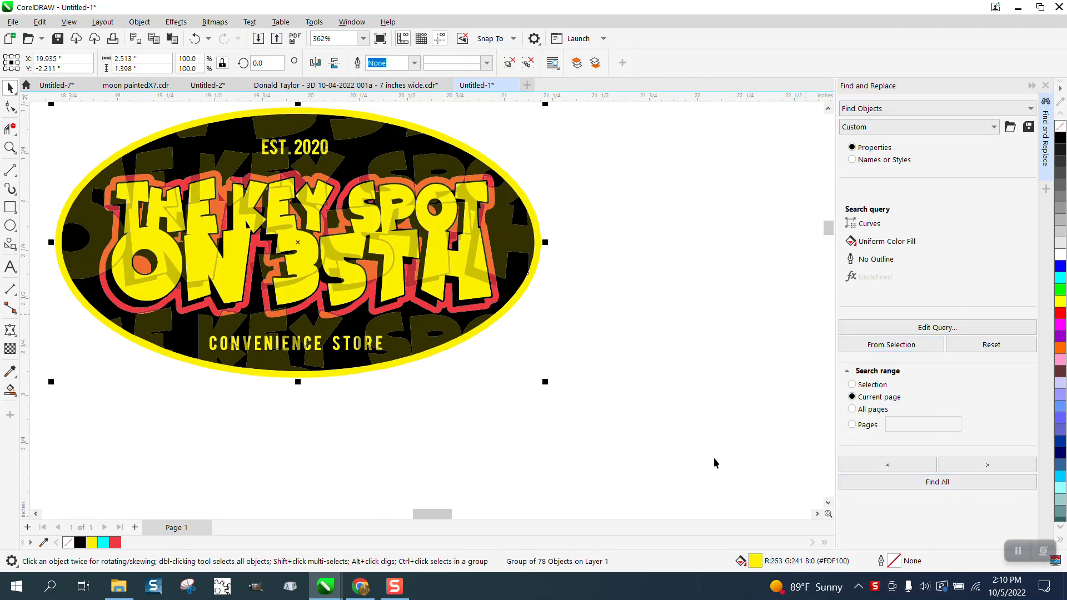
Move the bright yellow group 3 inches straight up, off the oval logo.
{"action": "left_click", "coordinate": [569, 367]}
{"action": "left_click", "coordinate": [439, 261]}
{"action": "key", "text": "Up"}
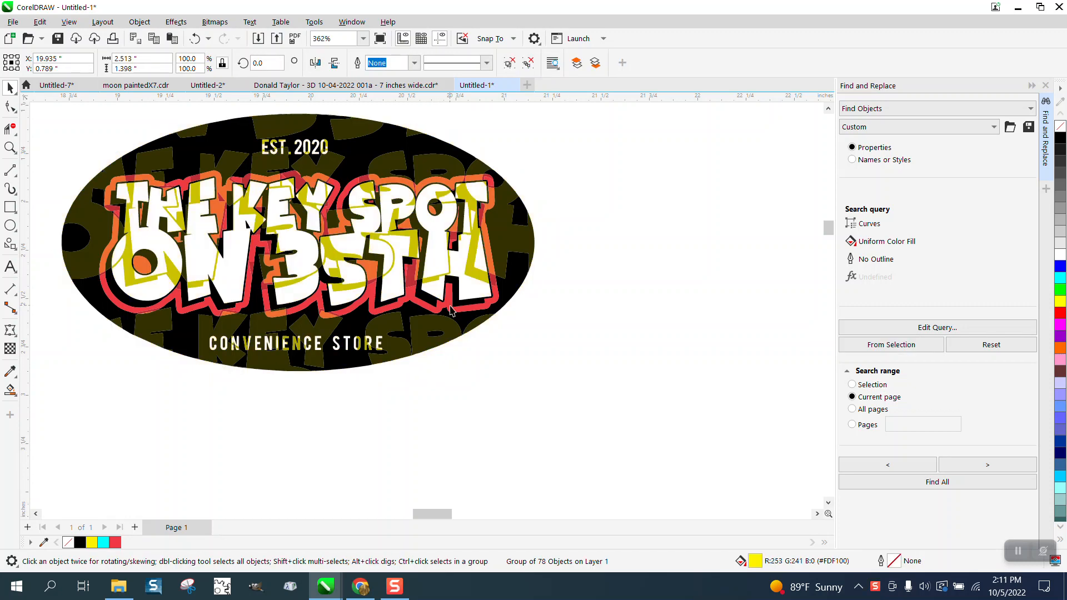
Find all objects matching the darker yellow piece on the T of SPOT and group them.
{"action": "scroll", "coordinate": [608, 341], "scroll_direction": "down", "scroll_amount": 5}
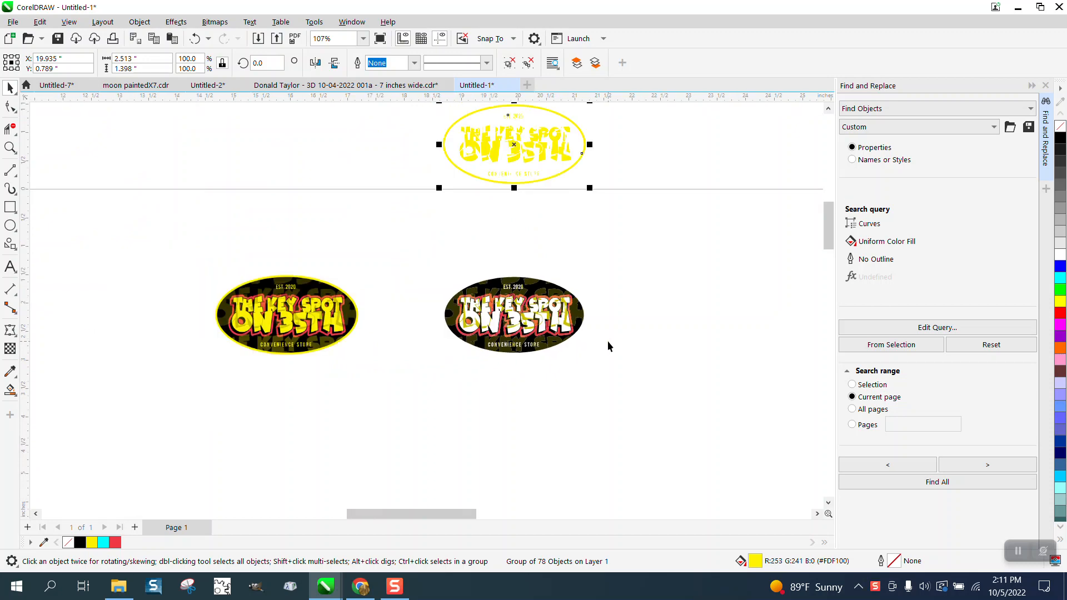
{"action": "left_click", "coordinate": [10, 147]}
{"action": "left_click_drag", "start_coordinate": [431, 114], "coordinate": [666, 212]}
{"action": "scroll", "coordinate": [390, 252], "scroll_direction": "down", "scroll_amount": 1}
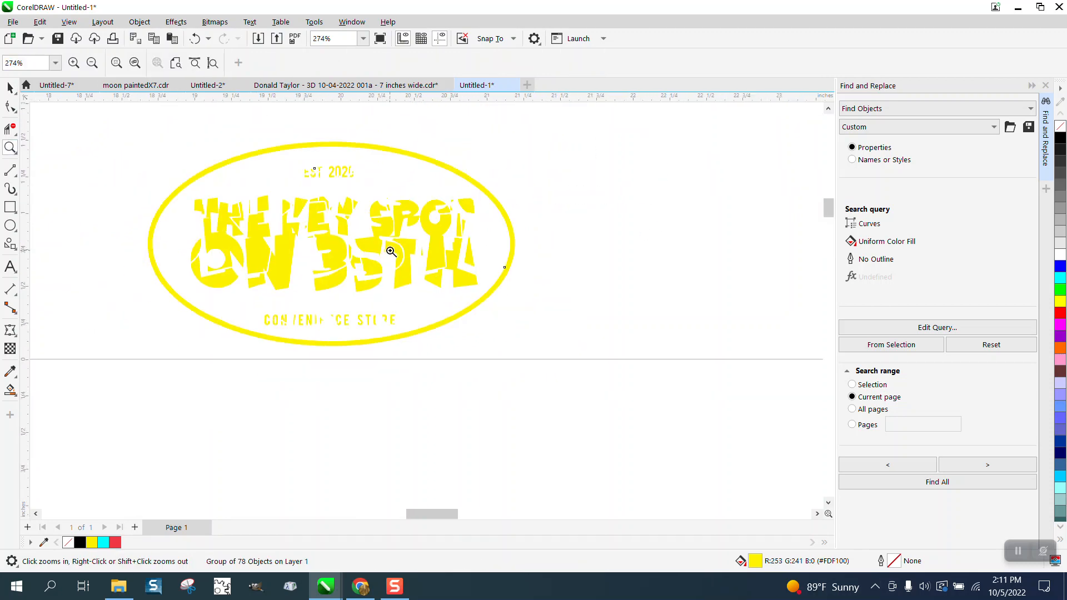
{"action": "scroll", "coordinate": [391, 252], "scroll_direction": "down", "scroll_amount": 2}
{"action": "left_click_drag", "start_coordinate": [316, 394], "coordinate": [538, 491]}
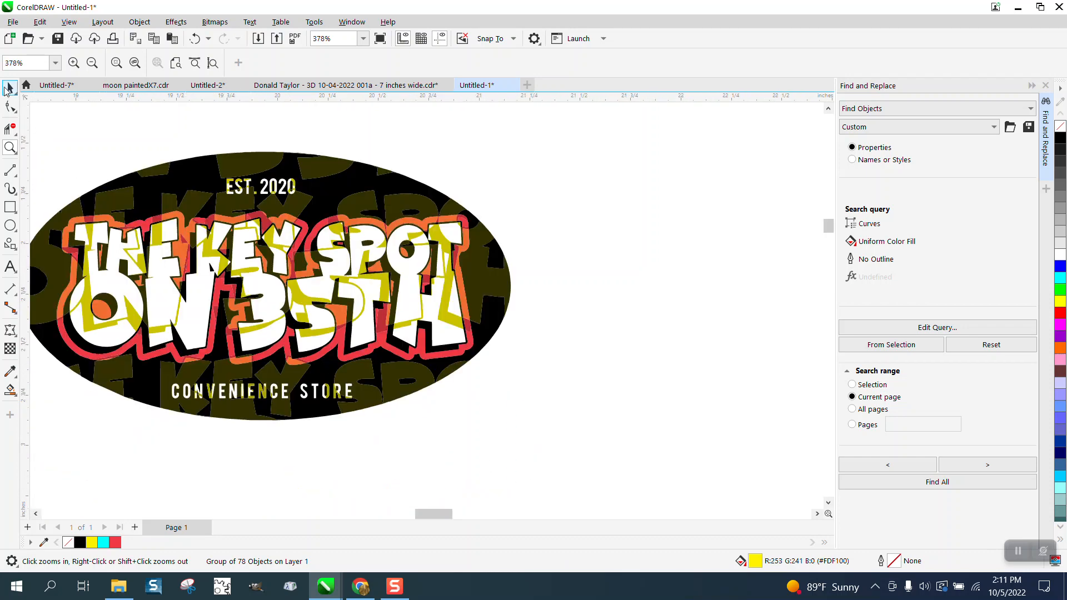
{"action": "left_click", "coordinate": [10, 87]}
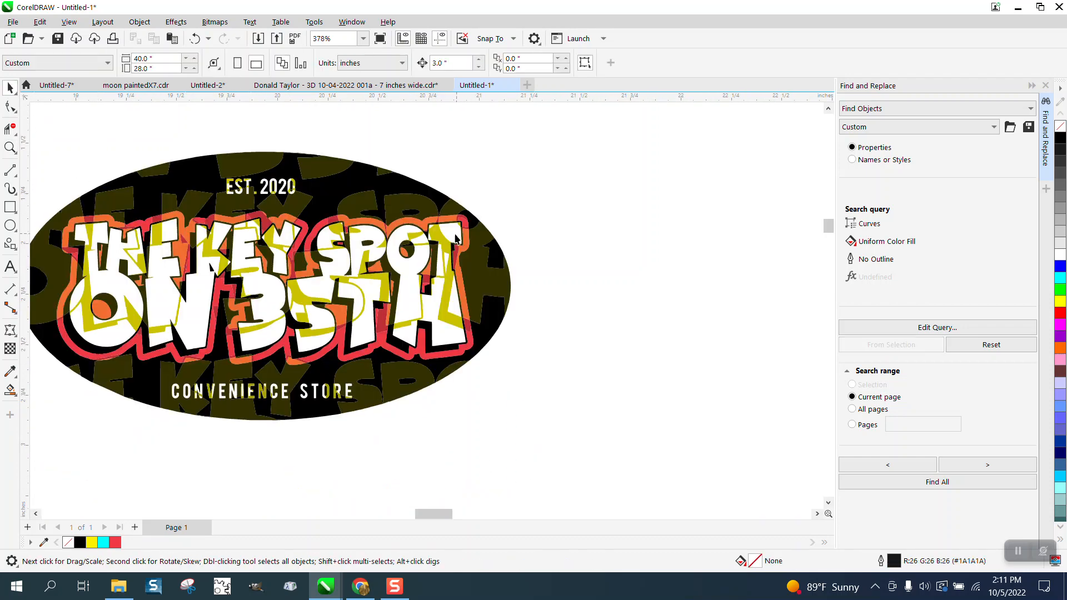
{"action": "left_click", "coordinate": [440, 241]}
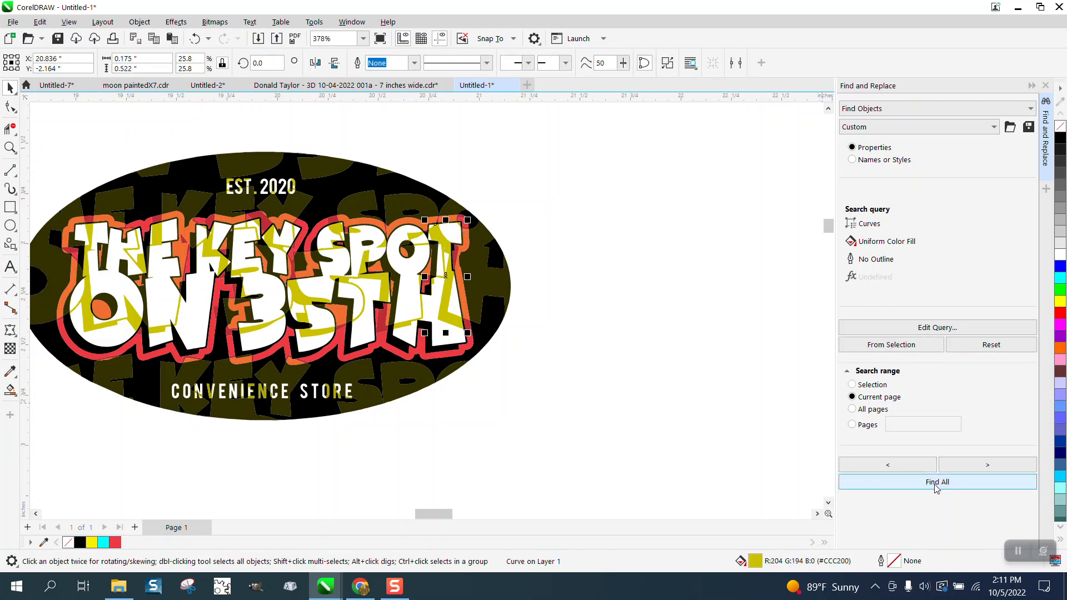
{"action": "left_click", "coordinate": [891, 345]}
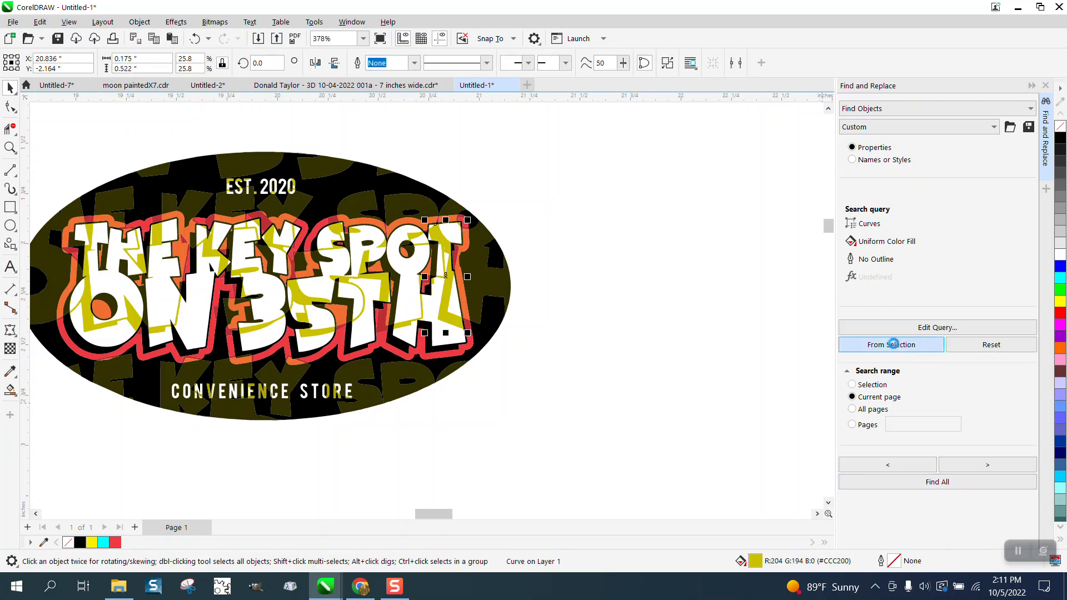
{"action": "left_click", "coordinate": [937, 482]}
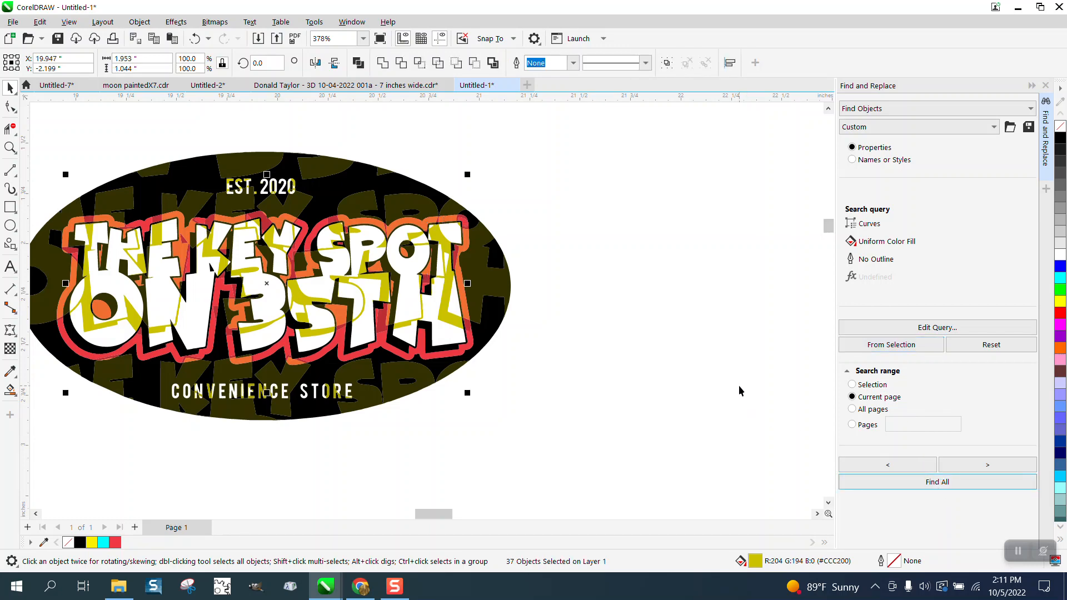
{"action": "key", "text": "Tab"}
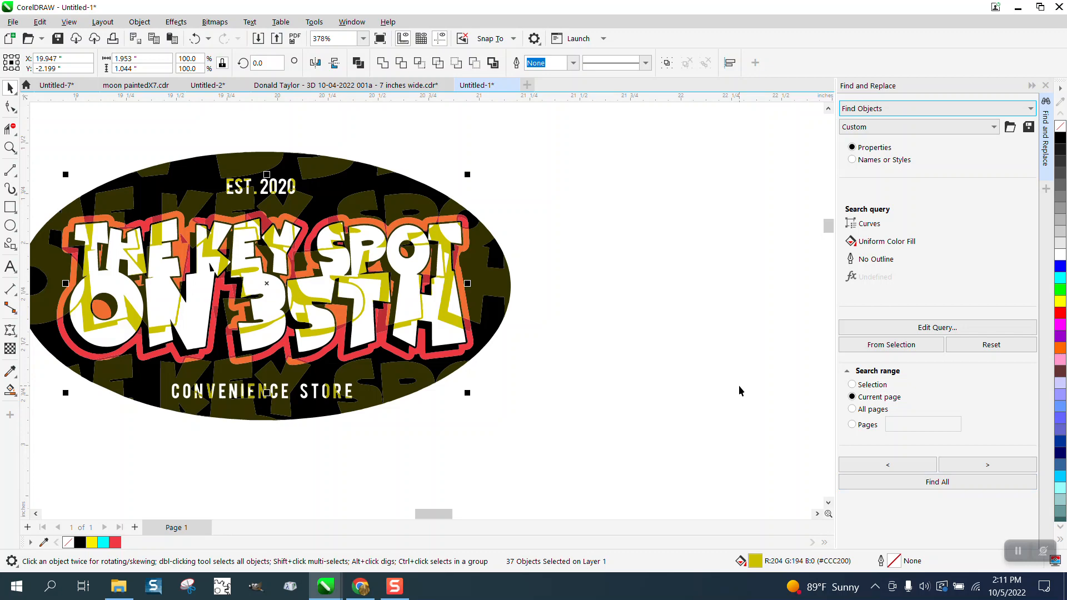
Move the darker yellow group 3 inches to the right of the oval logo.
{"action": "left_click", "coordinate": [655, 342]}
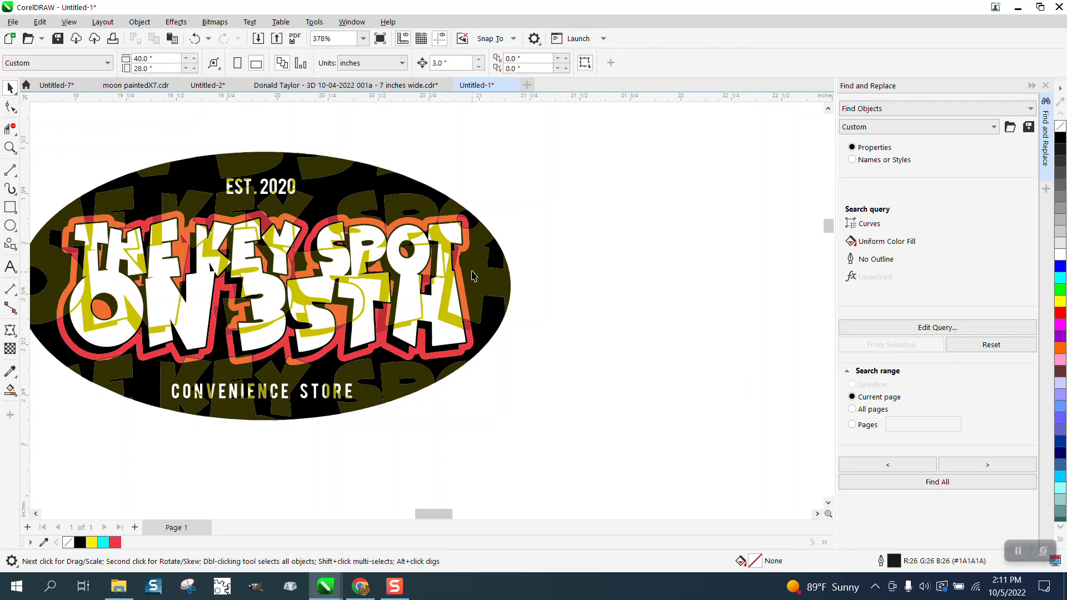
{"action": "left_click", "coordinate": [442, 245]}
{"action": "key", "text": "Right"}
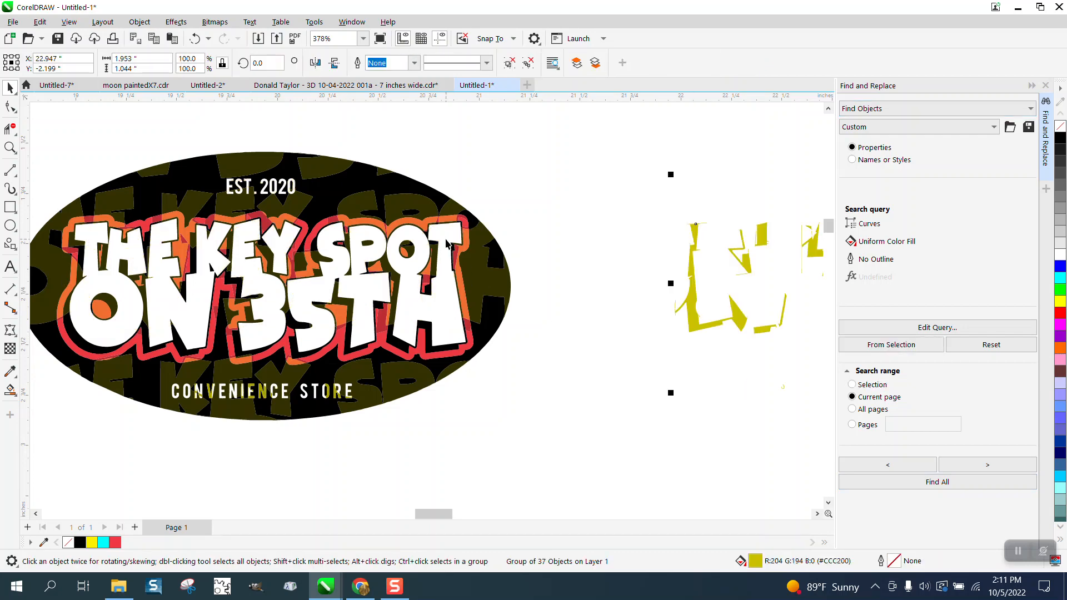
Smart Fill the white letters of THE KEY SPOT ON 35TH with yellow and move each filled shape 3 inches down.
{"action": "scroll", "coordinate": [528, 438], "scroll_direction": "down", "scroll_amount": 1}
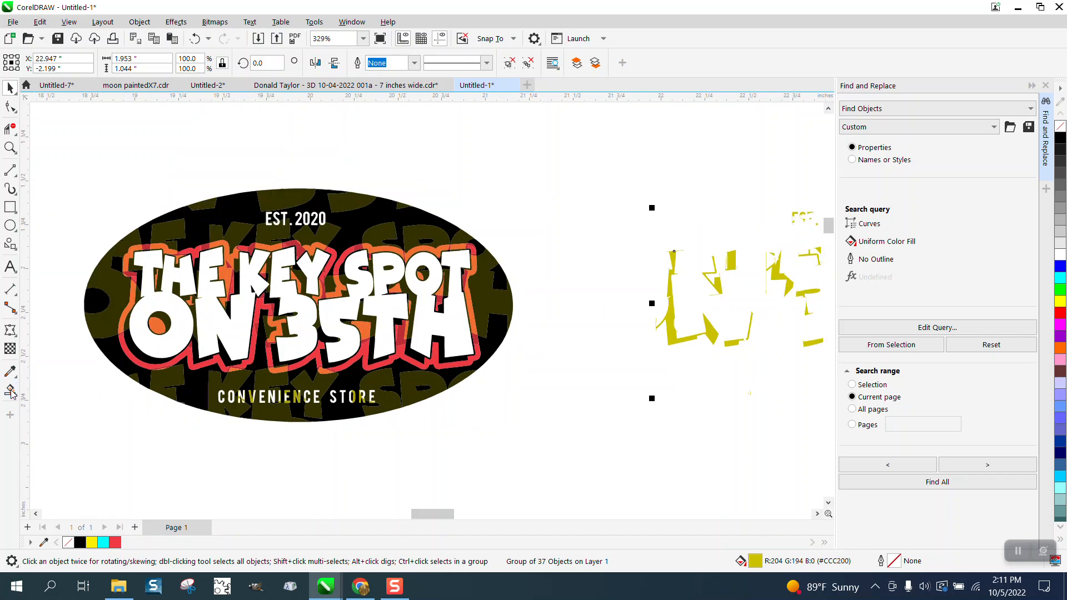
{"action": "left_click", "coordinate": [10, 389]}
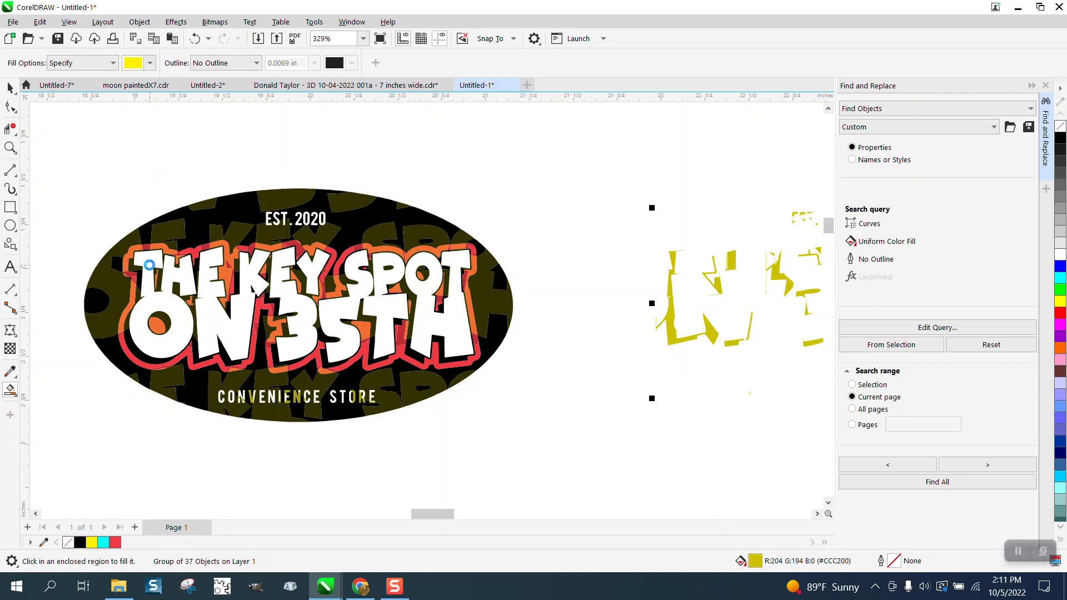
{"action": "left_click", "coordinate": [149, 265]}
{"action": "key", "text": "ctrl+z"}
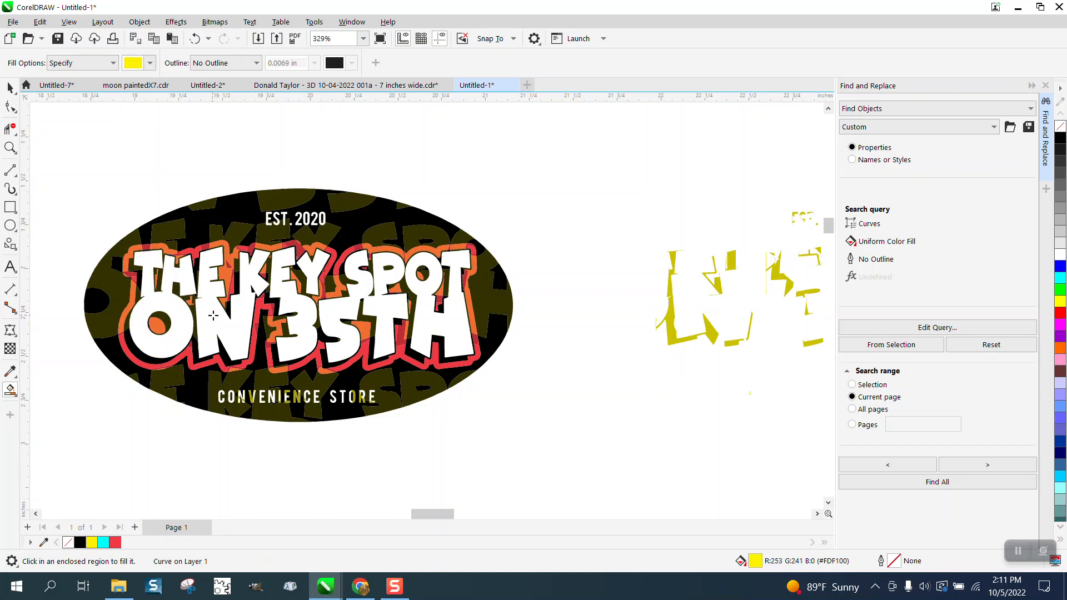
{"action": "left_click", "coordinate": [217, 292]}
{"action": "key", "text": "ctrl+z"}
{"action": "left_click", "coordinate": [297, 271]}
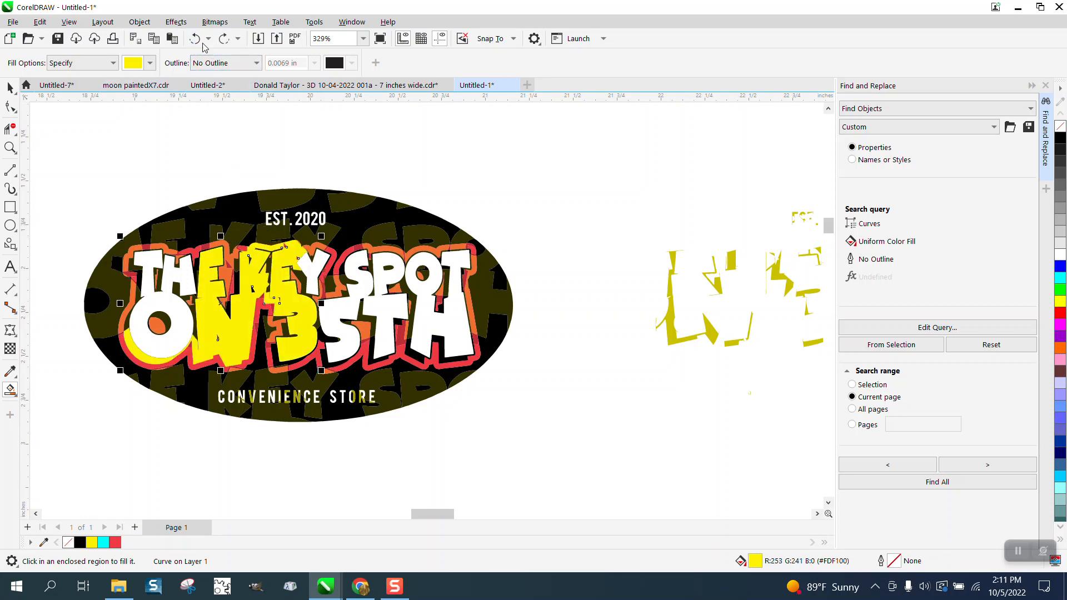
{"action": "key", "text": "ctrl+z"}
{"action": "left_click", "coordinate": [316, 263]}
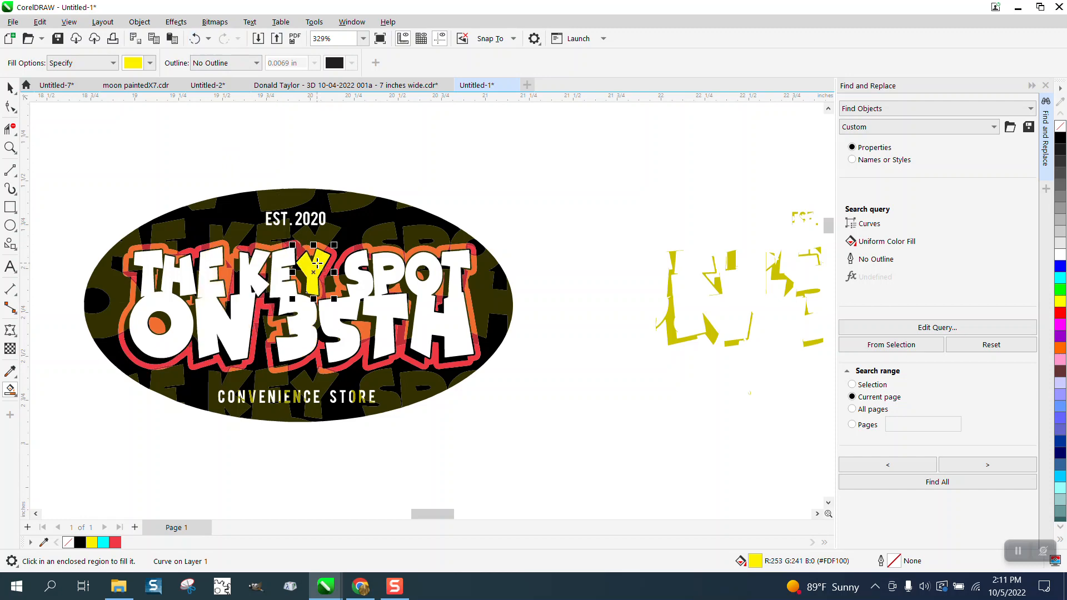
{"action": "key", "text": "ctrl+z"}
{"action": "left_click", "coordinate": [285, 260]}
{"action": "key", "text": "ctrl+z"}
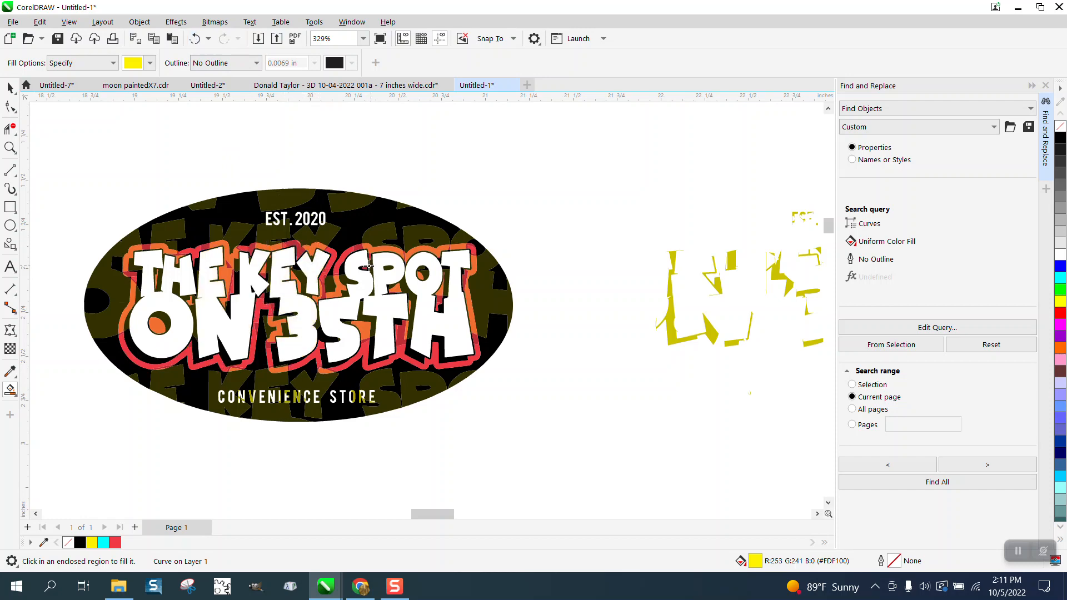
{"action": "left_click", "coordinate": [357, 264]}
{"action": "key", "text": "ctrl+z"}
{"action": "left_click", "coordinate": [466, 278]}
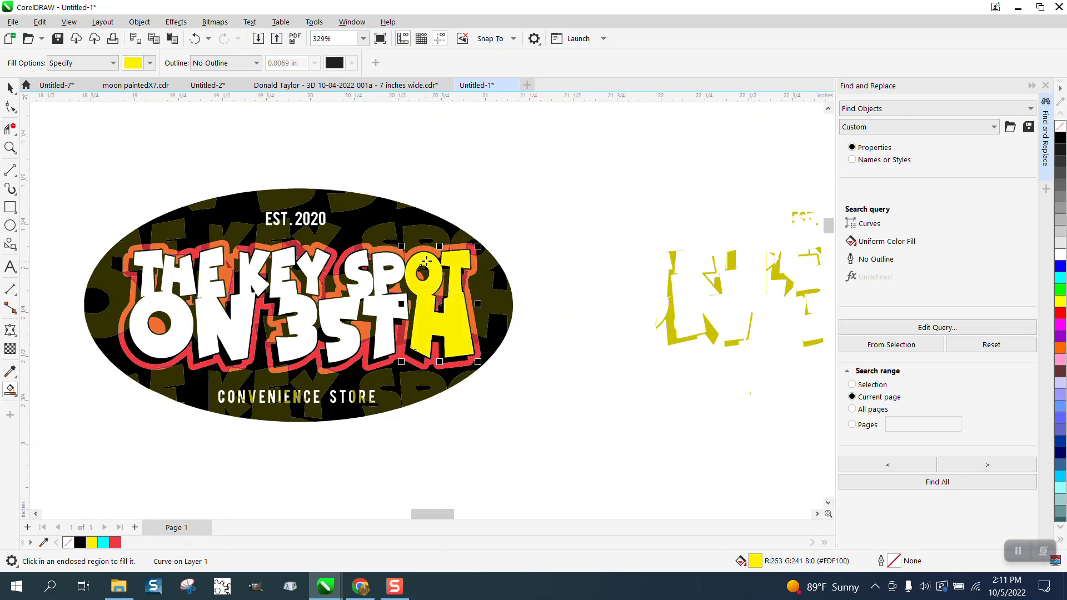
{"action": "key", "text": "ctrl+z"}
Examine the yellow lettering below the logo and the remaining black, red and orange artwork up close.
{"action": "scroll", "coordinate": [465, 278], "scroll_direction": "down", "scroll_amount": 3}
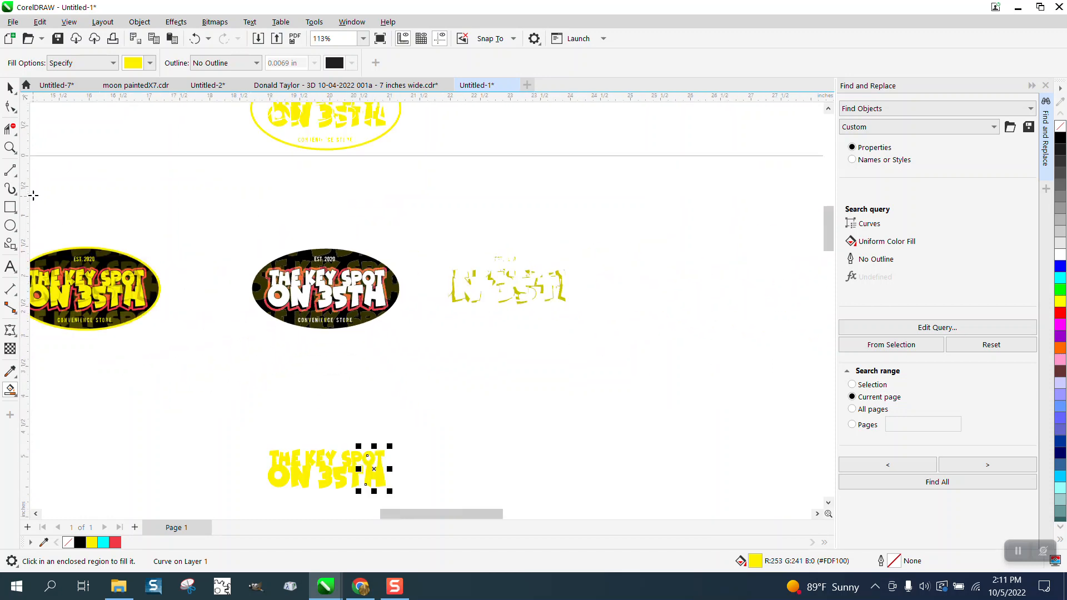
{"action": "left_click", "coordinate": [10, 147]}
{"action": "left_click_drag", "start_coordinate": [265, 430], "coordinate": [420, 492]}
{"action": "scroll", "coordinate": [369, 454], "scroll_direction": "down", "scroll_amount": 4}
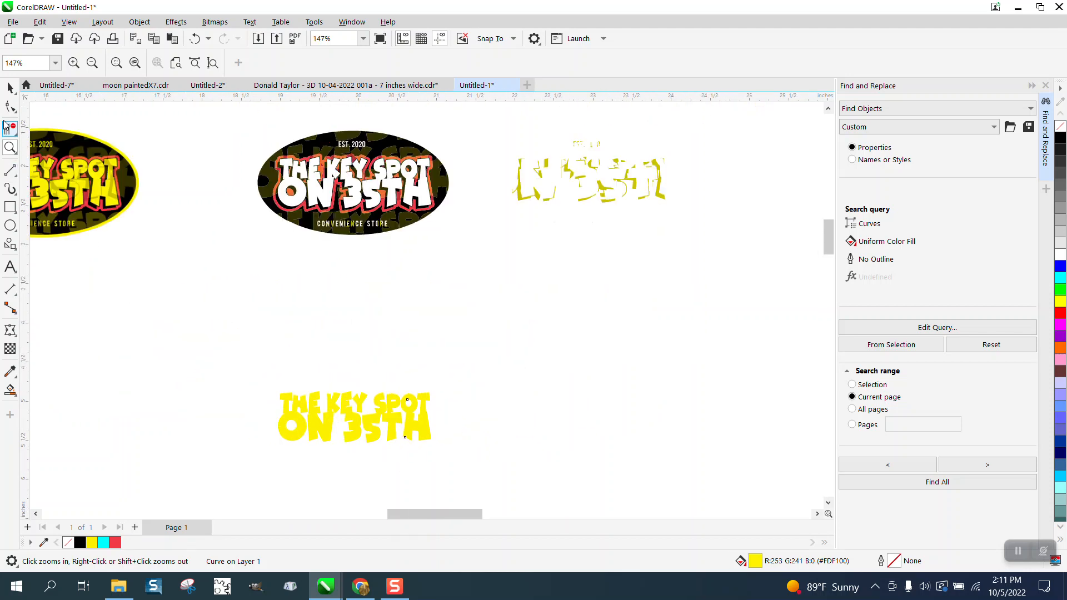
{"action": "left_click_drag", "start_coordinate": [245, 131], "coordinate": [517, 245]}
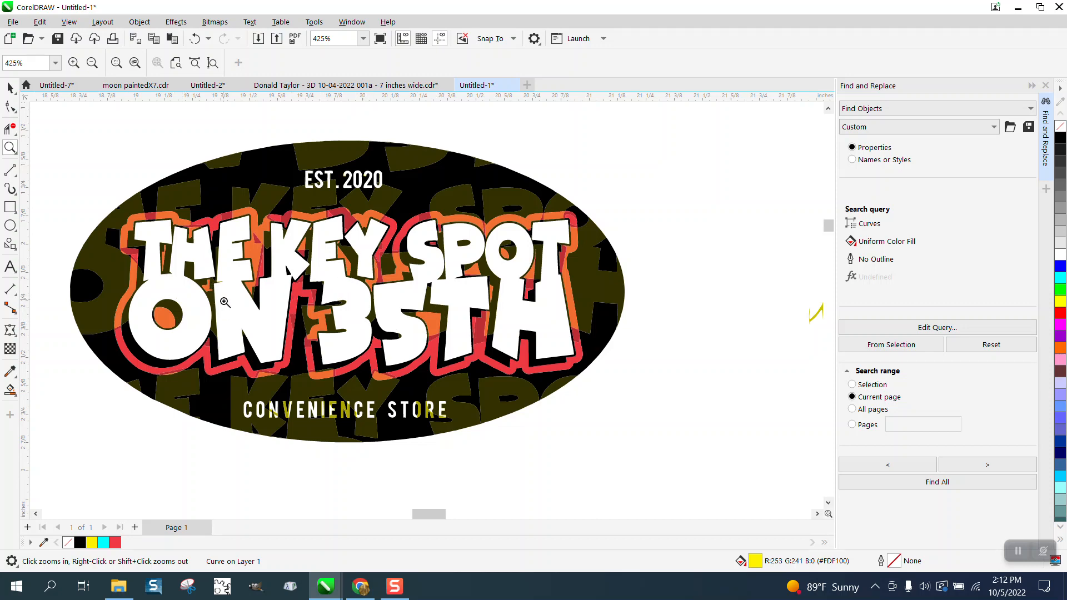
{"action": "left_click_drag", "start_coordinate": [175, 288], "coordinate": [374, 408]}
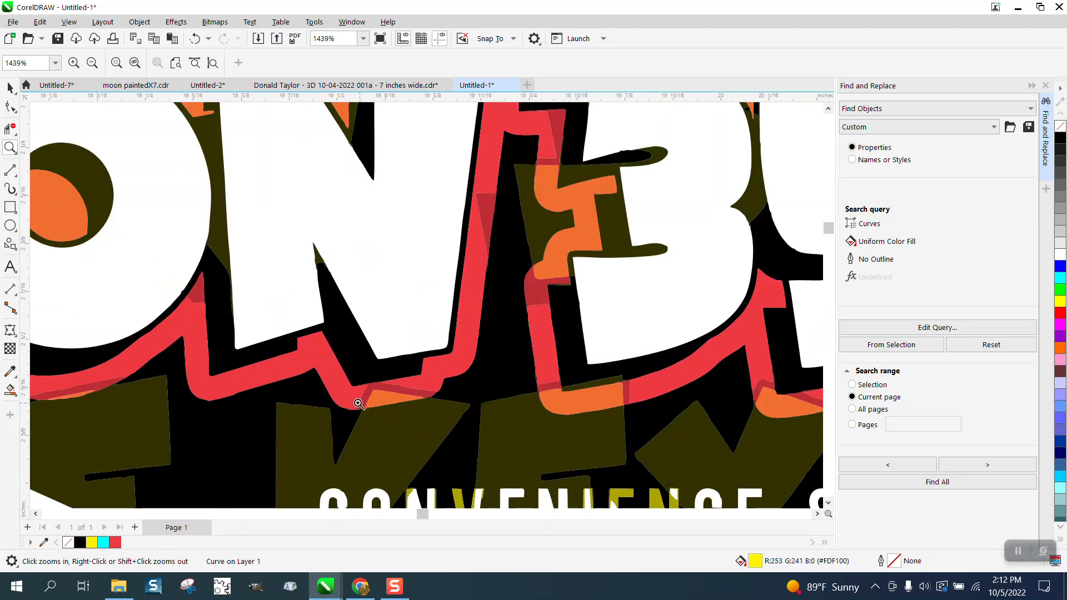
{"action": "right_click", "coordinate": [357, 345]}
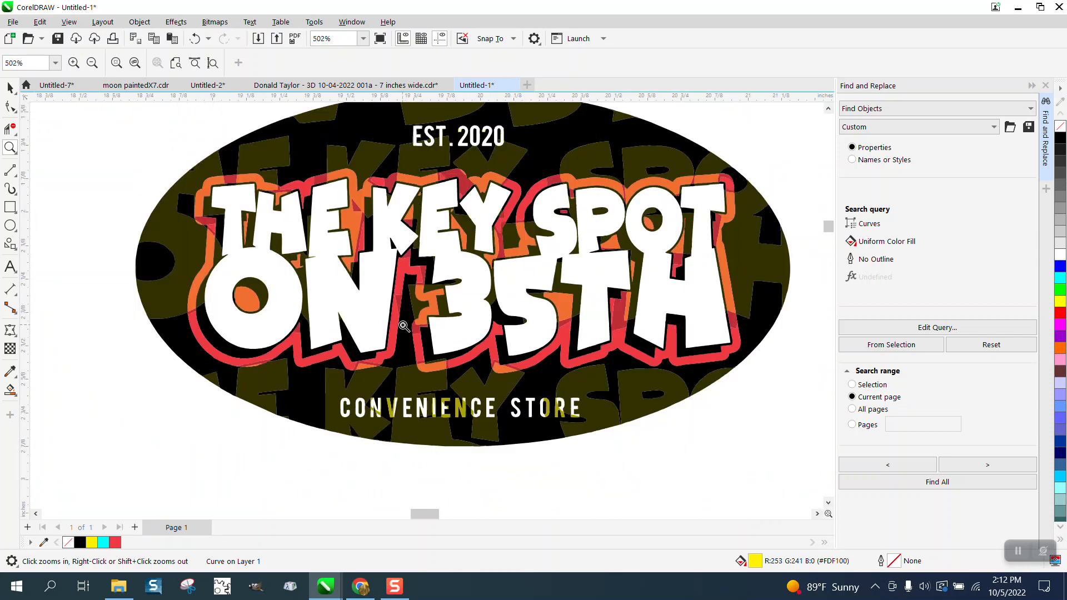
{"action": "right_click", "coordinate": [390, 317]}
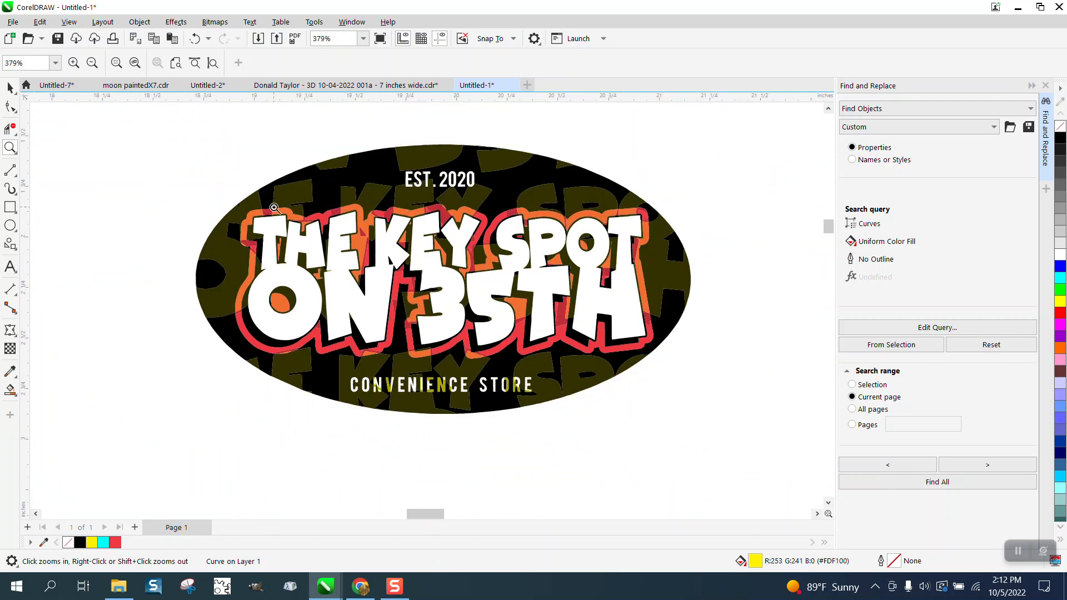
Find all objects matching the orange outline piece beside the O of ON and group them.
{"action": "left_click", "coordinate": [10, 88]}
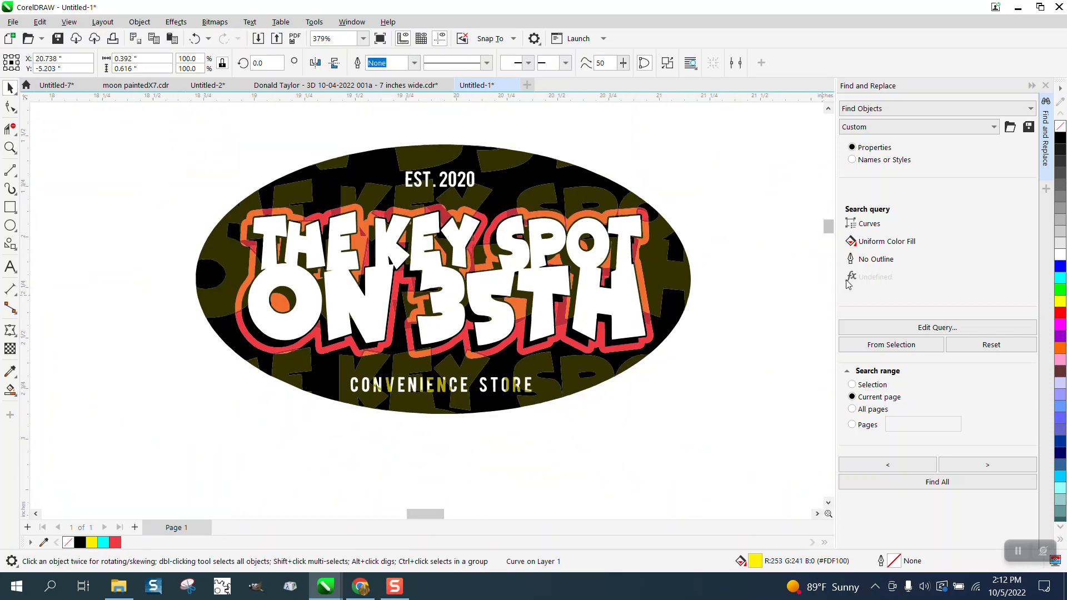
{"action": "left_click", "coordinate": [788, 265]}
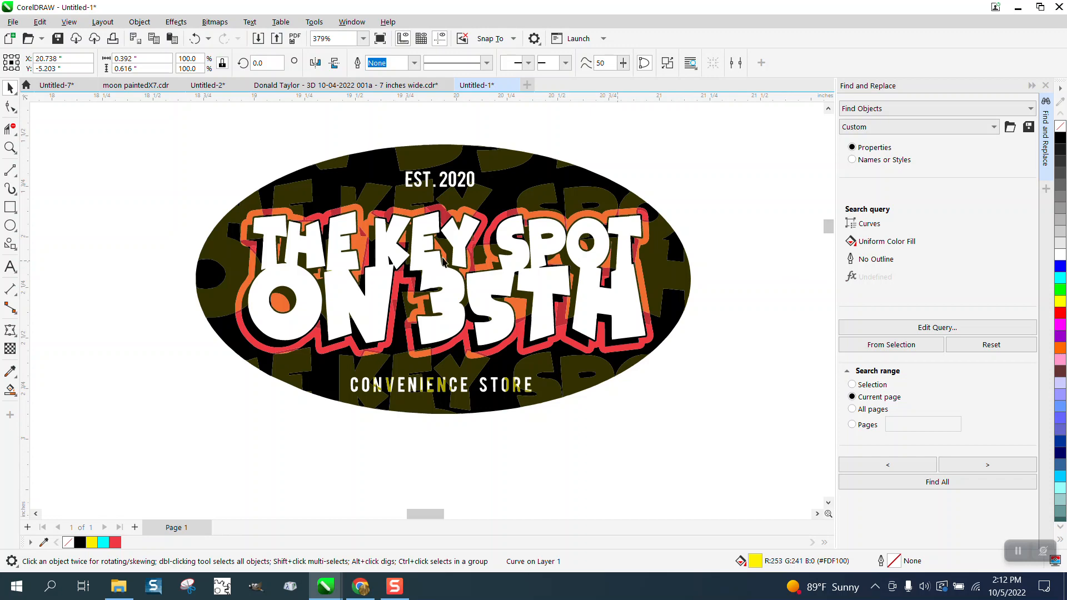
{"action": "left_click", "coordinate": [243, 304]}
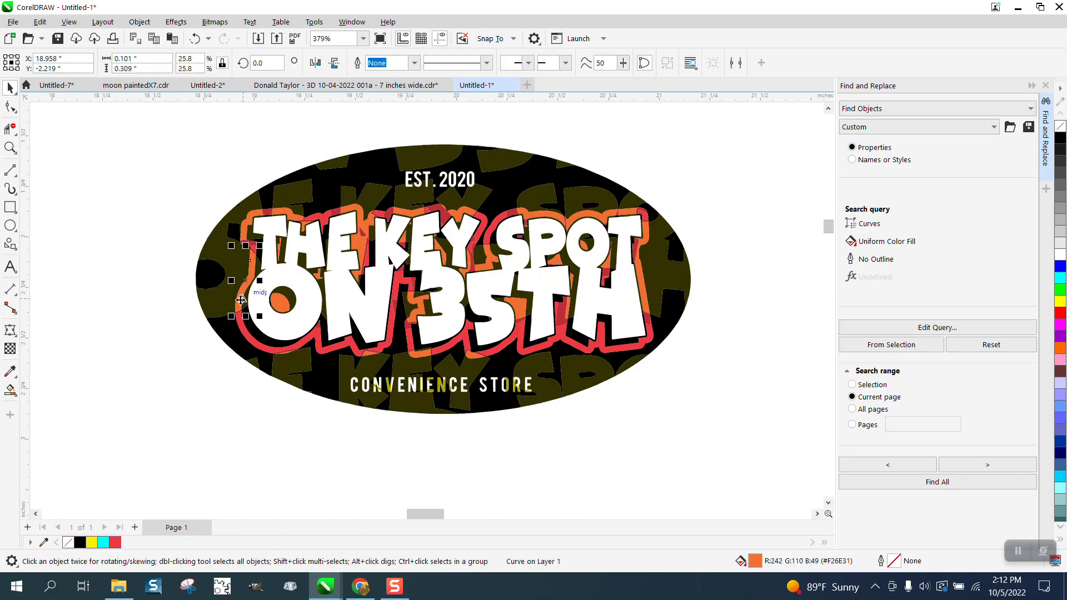
{"action": "left_click", "coordinate": [889, 349]}
{"action": "left_click", "coordinate": [943, 485]}
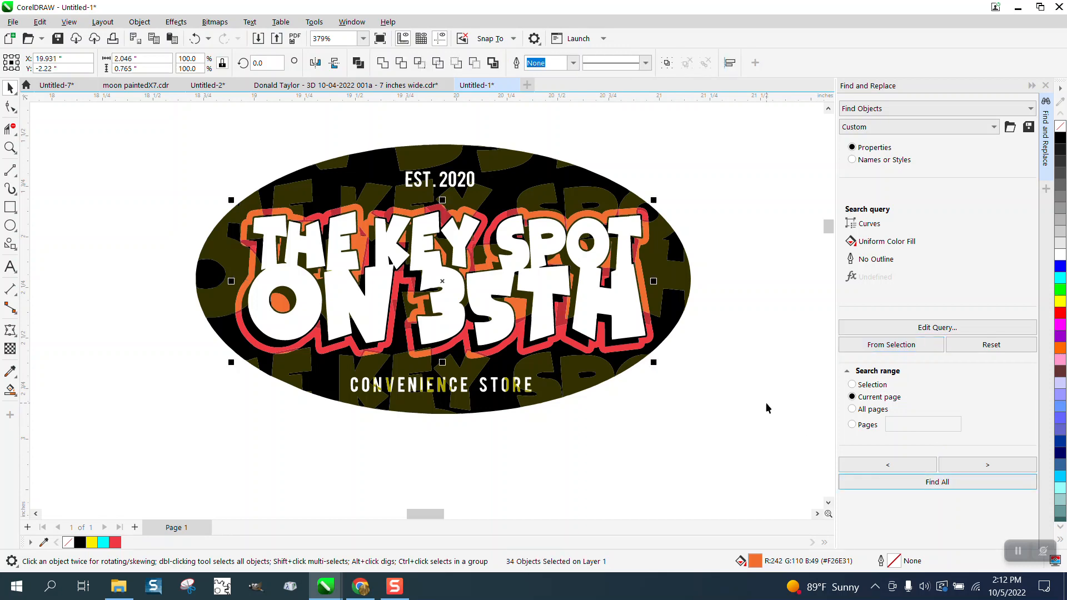
{"action": "key", "text": "ctrl+g"}
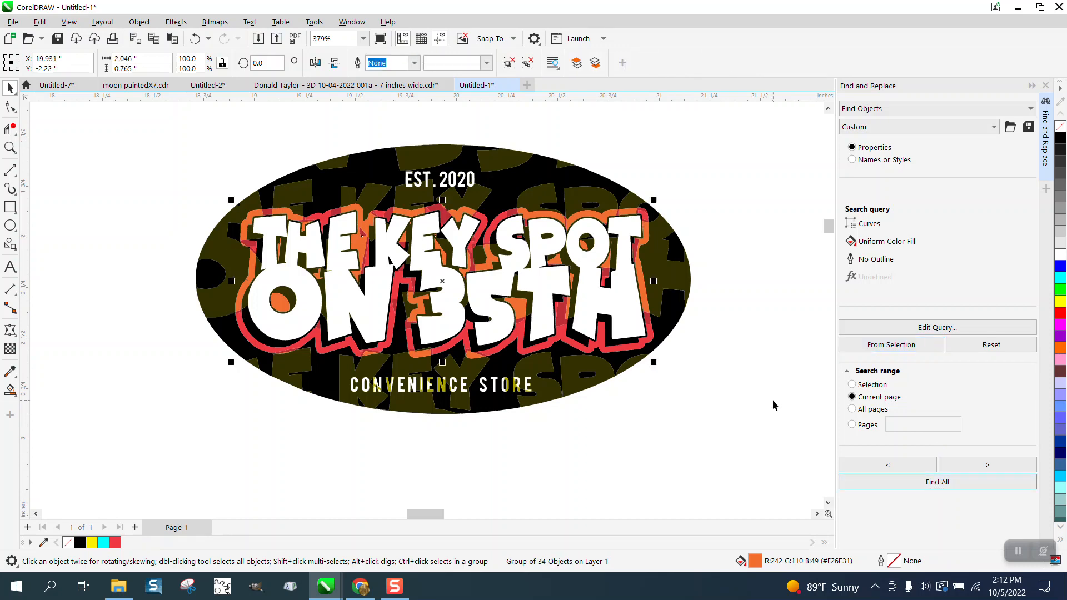
{"action": "key", "text": "Tab"}
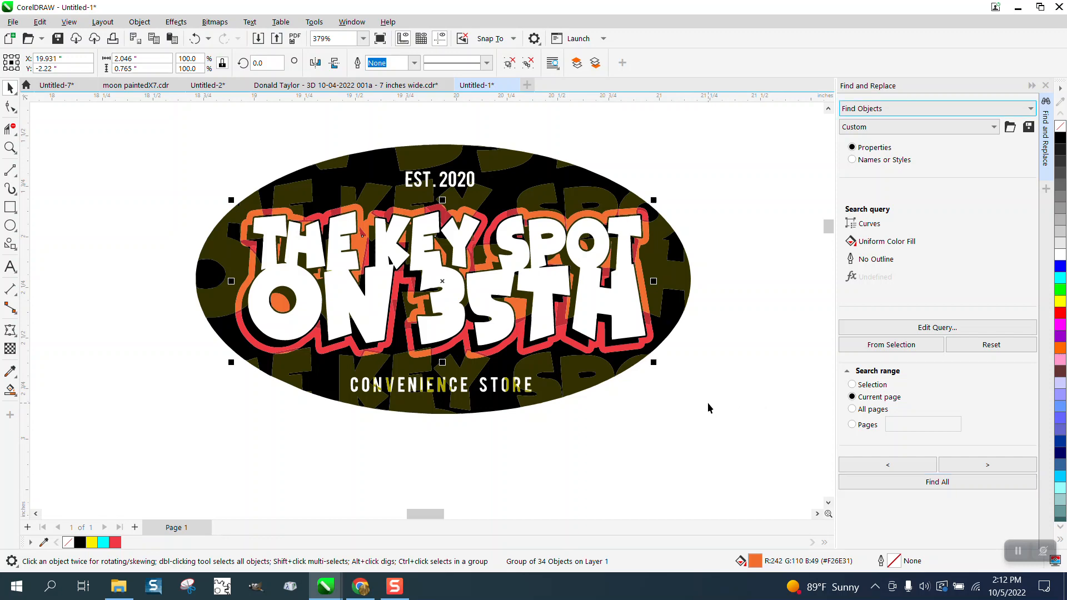
Move the orange group 3 inches to the right of the oval logo.
{"action": "left_click", "coordinate": [564, 457]}
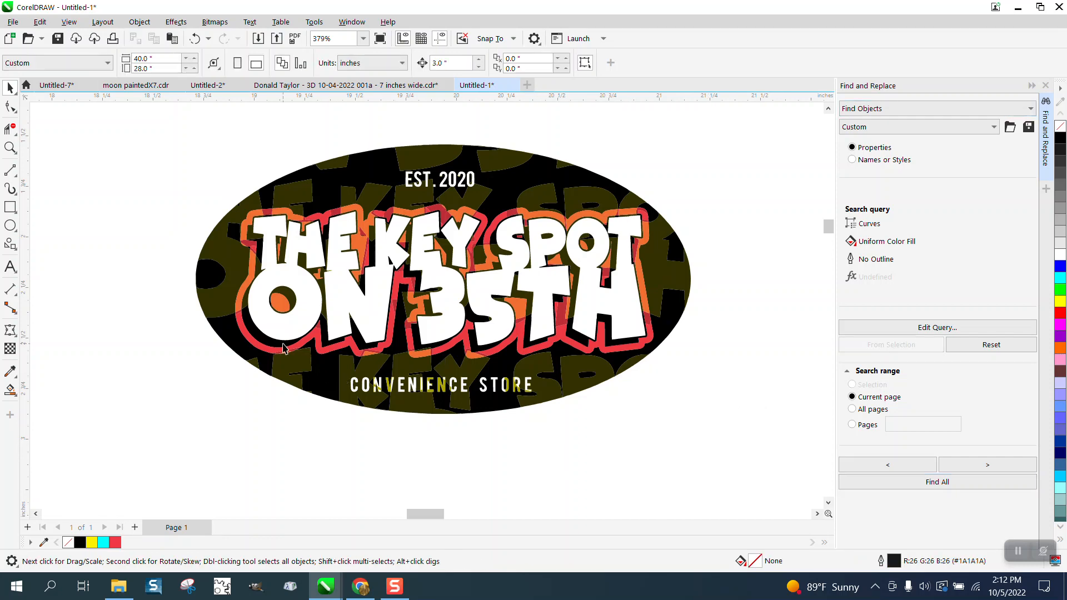
{"action": "left_click", "coordinate": [268, 351]}
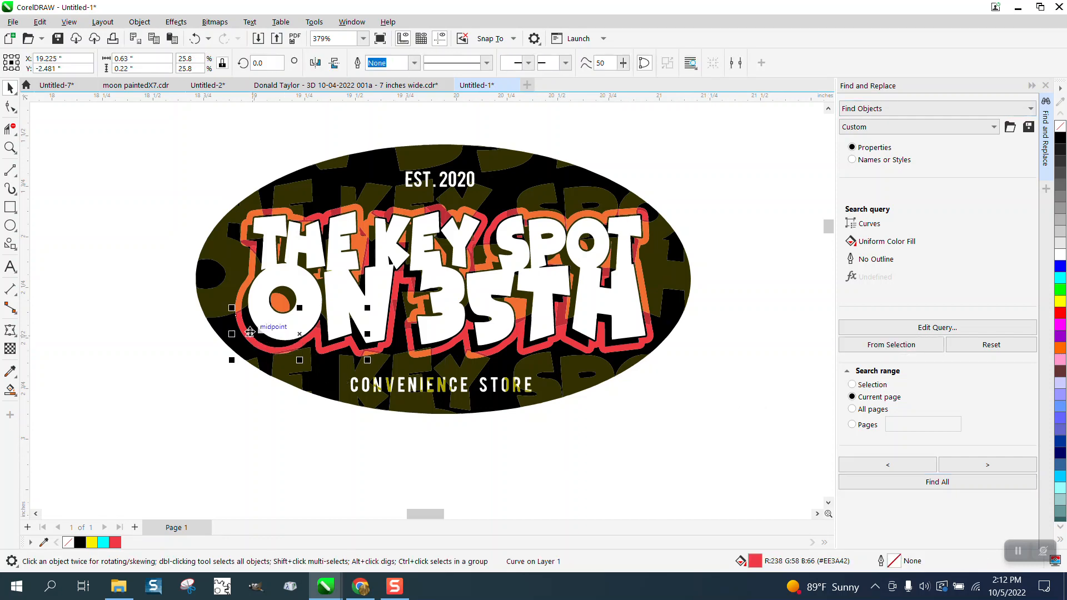
{"action": "left_click", "coordinate": [243, 291]}
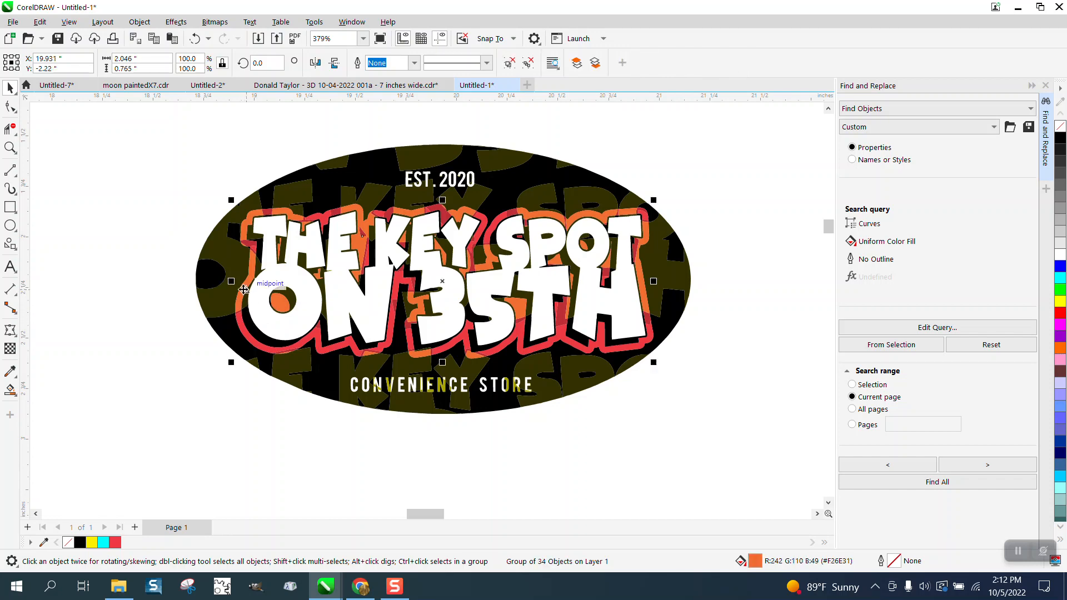
{"action": "key", "text": "Right"}
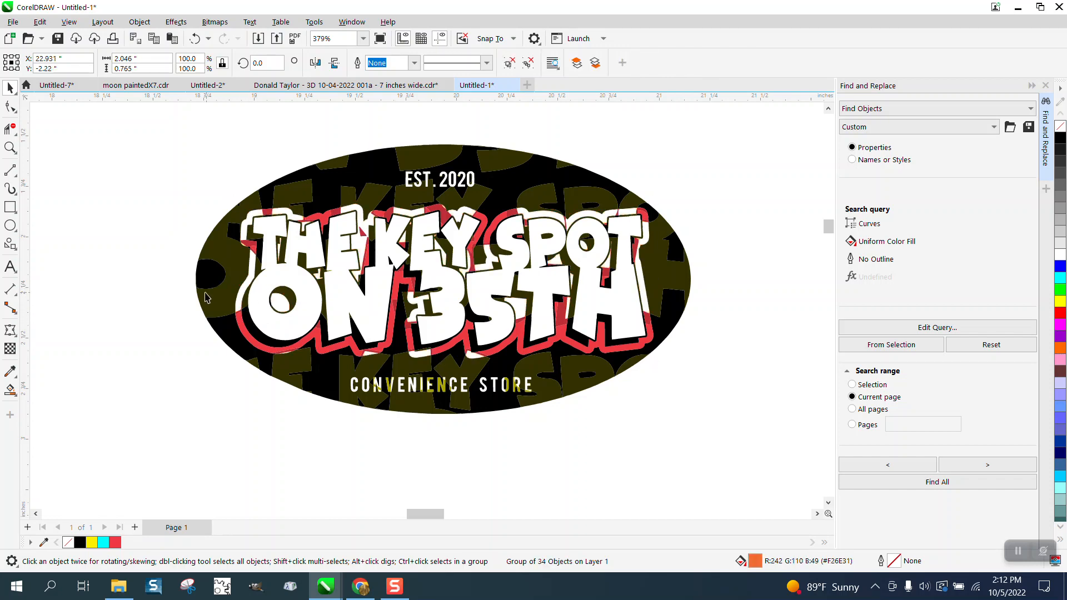
{"action": "scroll", "coordinate": [243, 291], "scroll_direction": "down", "scroll_amount": 1}
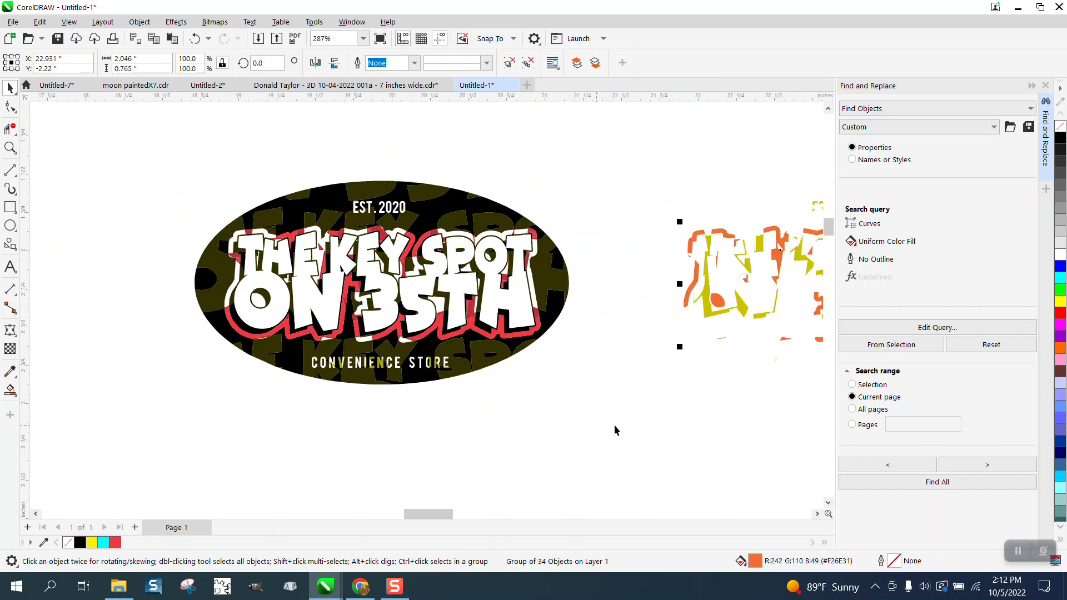
{"action": "left_click", "coordinate": [579, 396]}
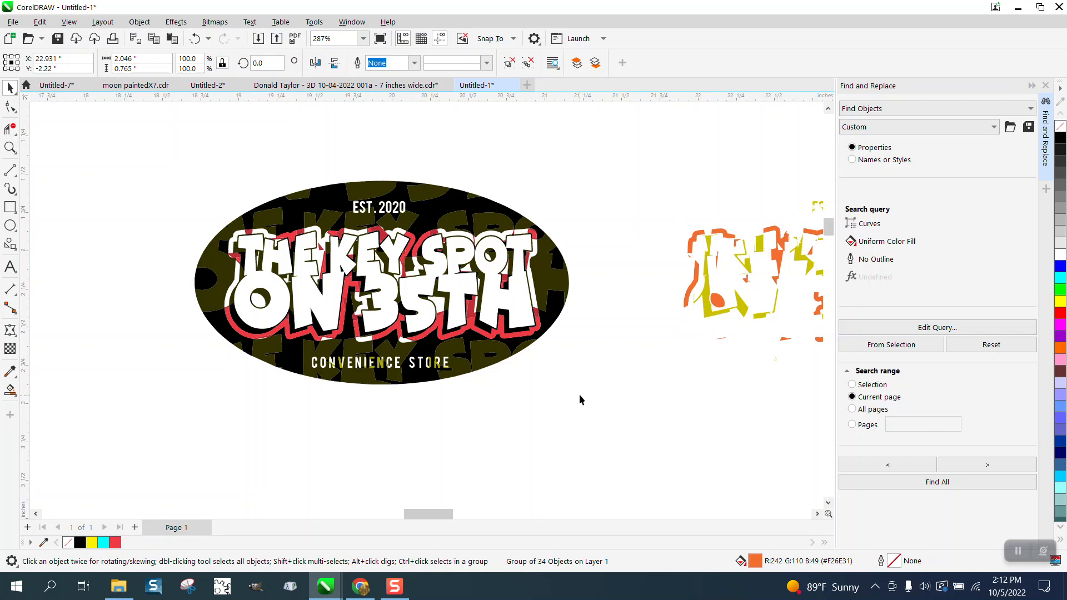
Find all objects matching the bright red outline piece beneath 35TH and group them.
{"action": "left_click", "coordinate": [440, 330]}
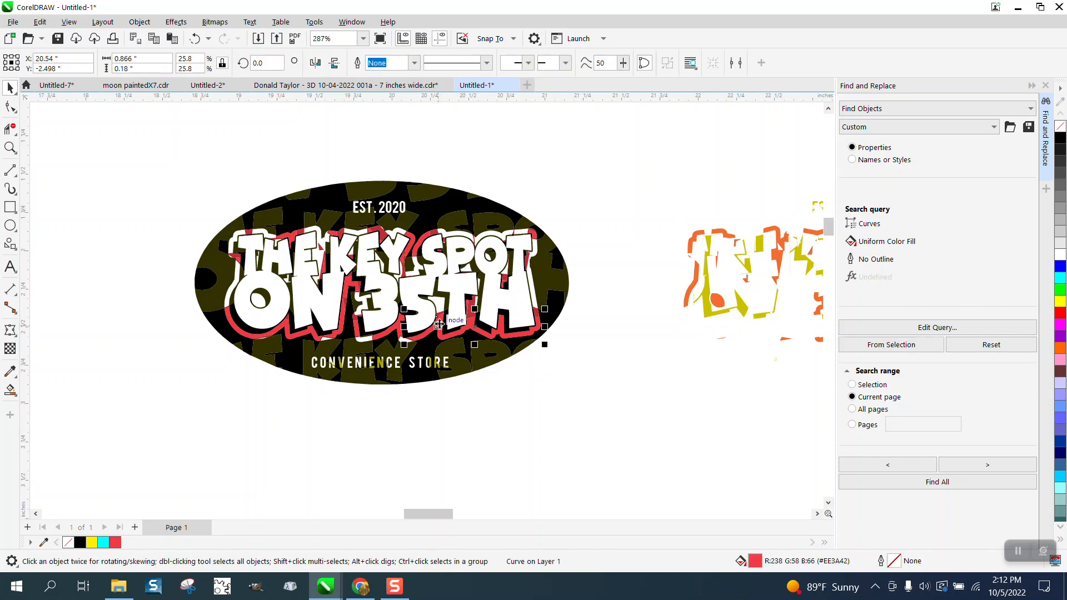
{"action": "left_click", "coordinate": [889, 345]}
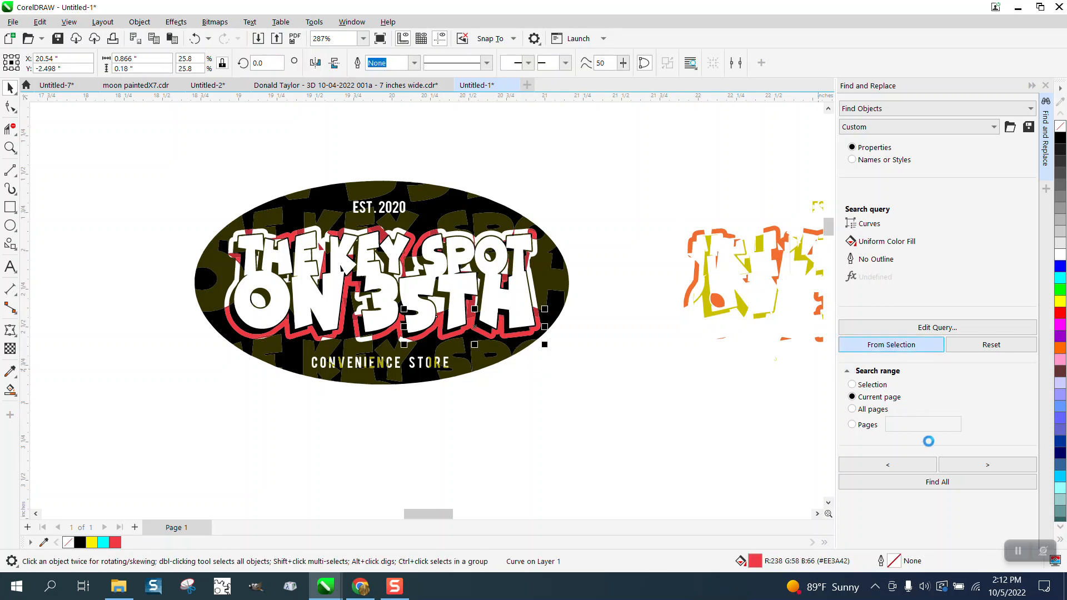
{"action": "left_click", "coordinate": [943, 482]}
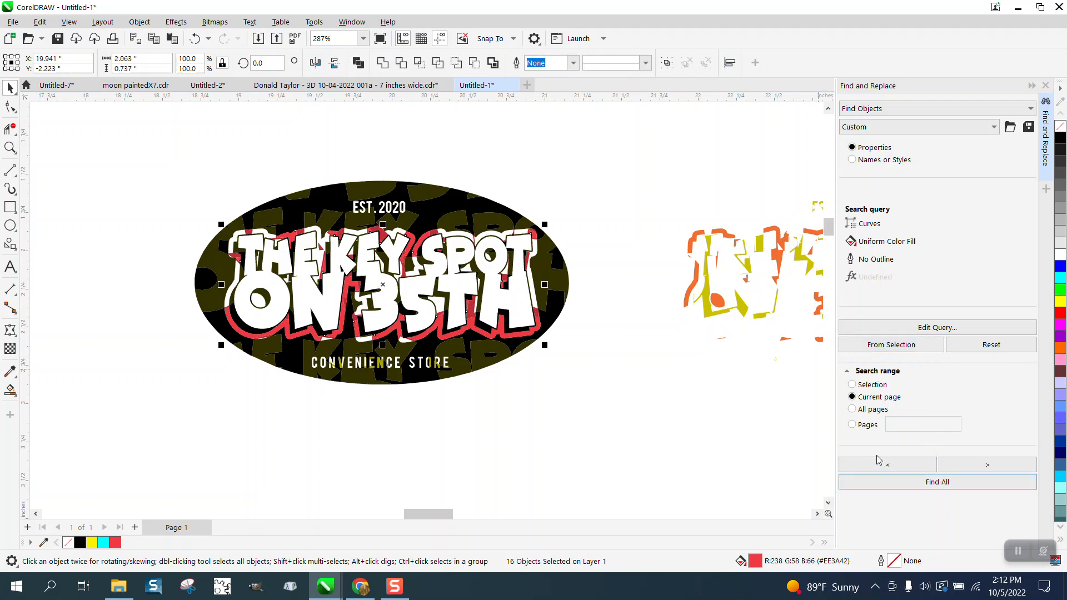
{"action": "key", "text": "ctrl+g"}
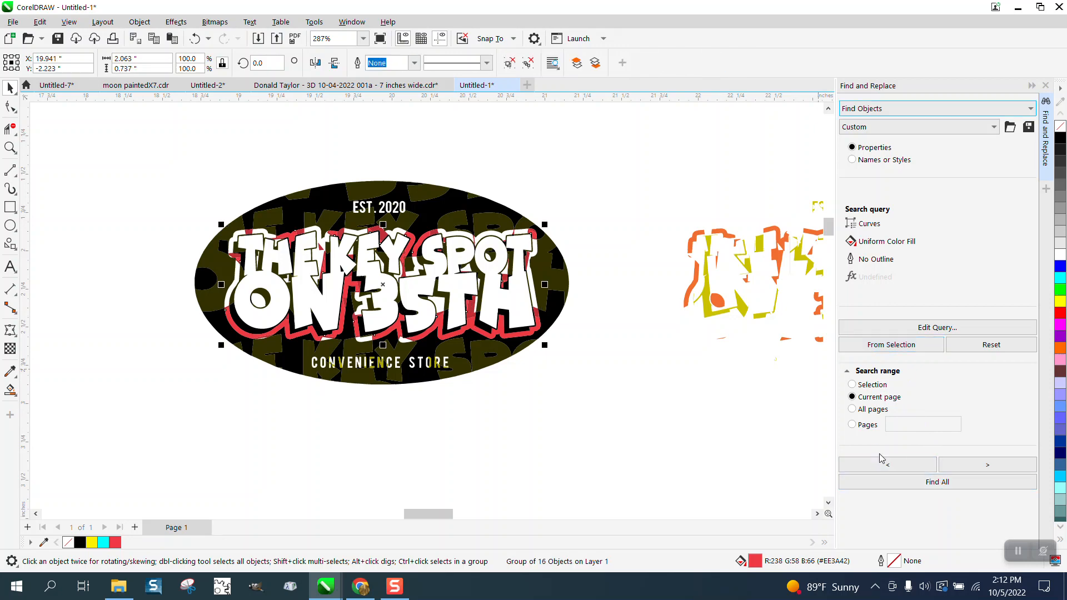
Move the bright red group 3 inches to the right of the oval logo.
{"action": "left_click", "coordinate": [608, 412]}
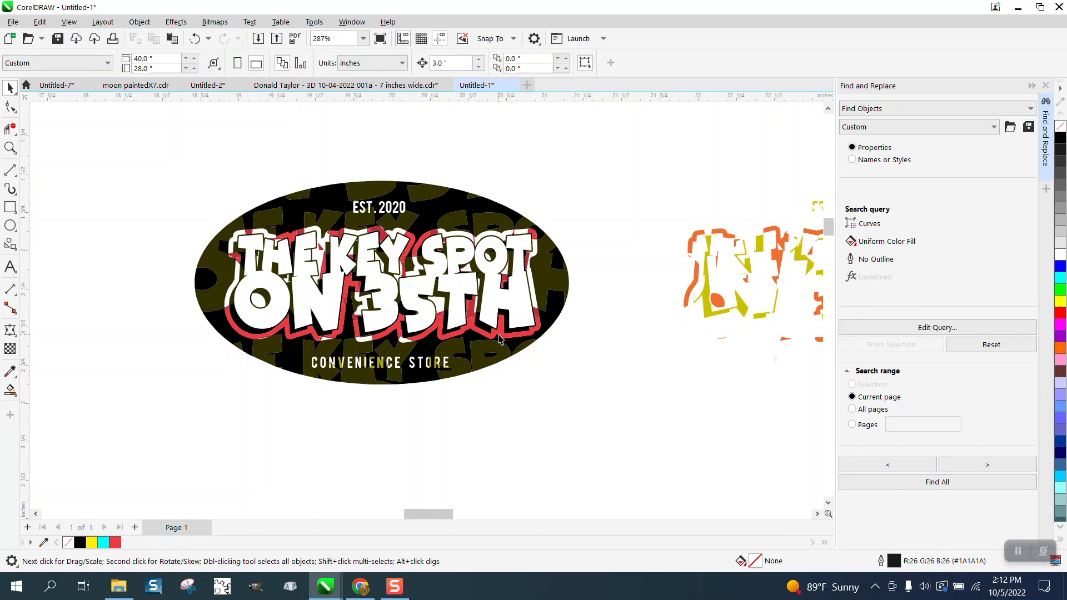
{"action": "left_click", "coordinate": [500, 331]}
{"action": "key", "text": "Right"}
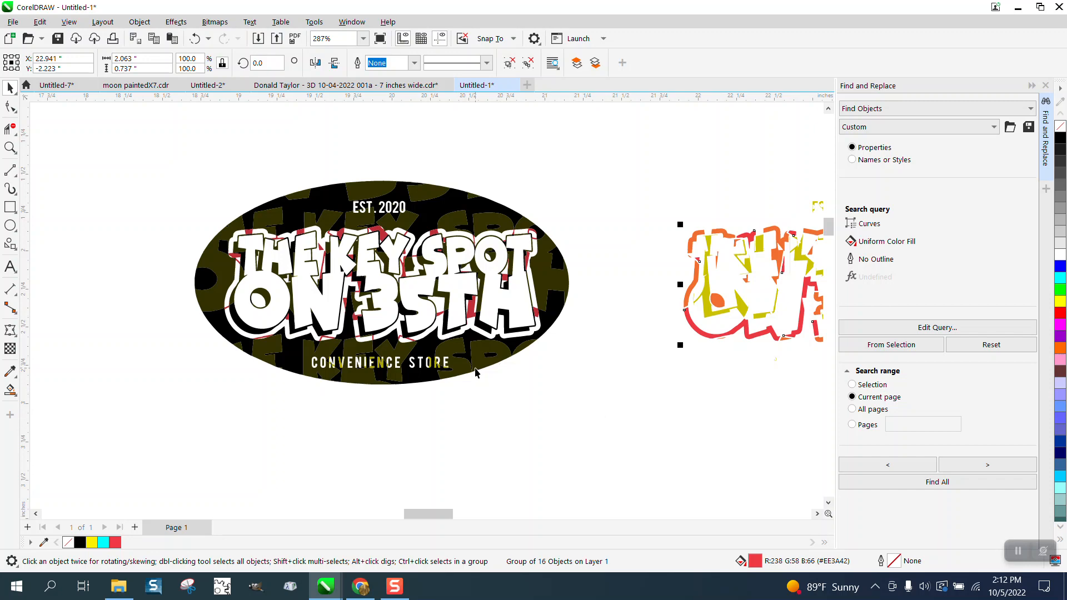
{"action": "left_click", "coordinate": [525, 382]}
Find all objects matching the dark red piece between the T and H of 35TH and group them.
{"action": "left_click", "coordinate": [470, 311]}
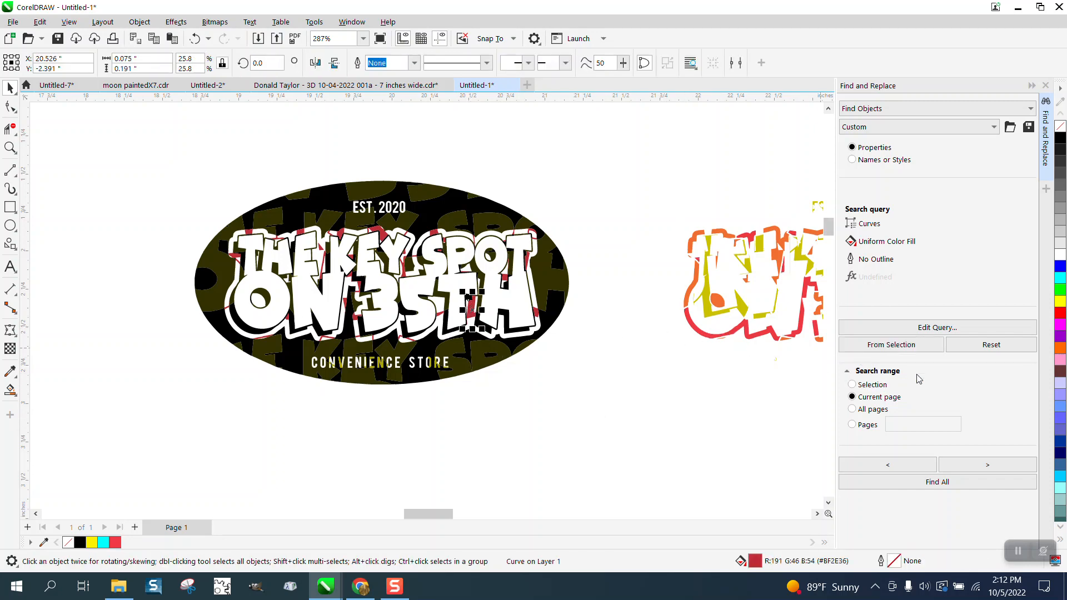
{"action": "left_click", "coordinate": [889, 344]}
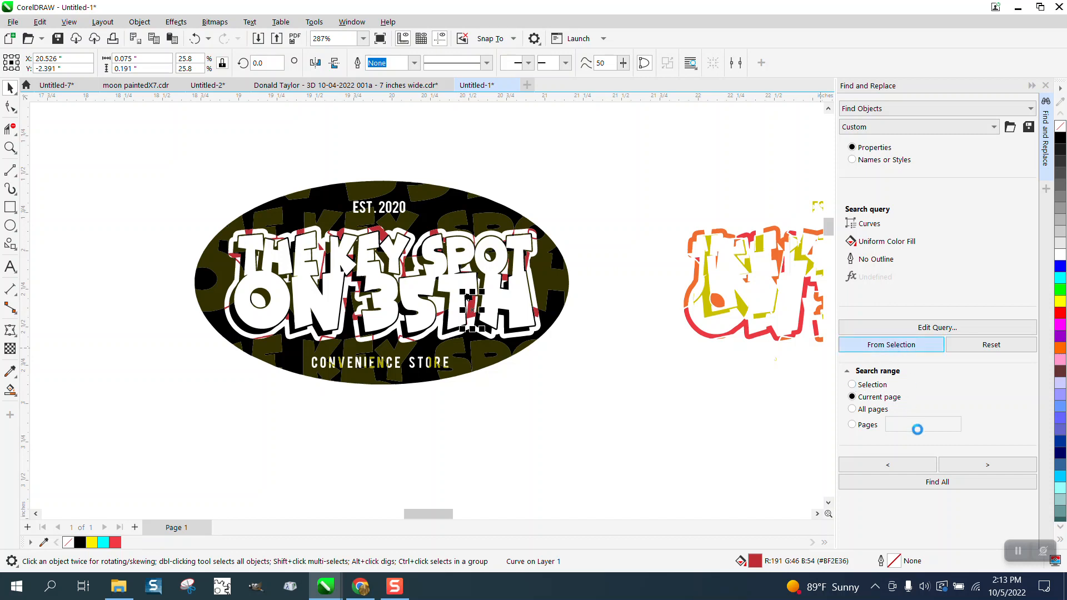
{"action": "left_click", "coordinate": [941, 483]}
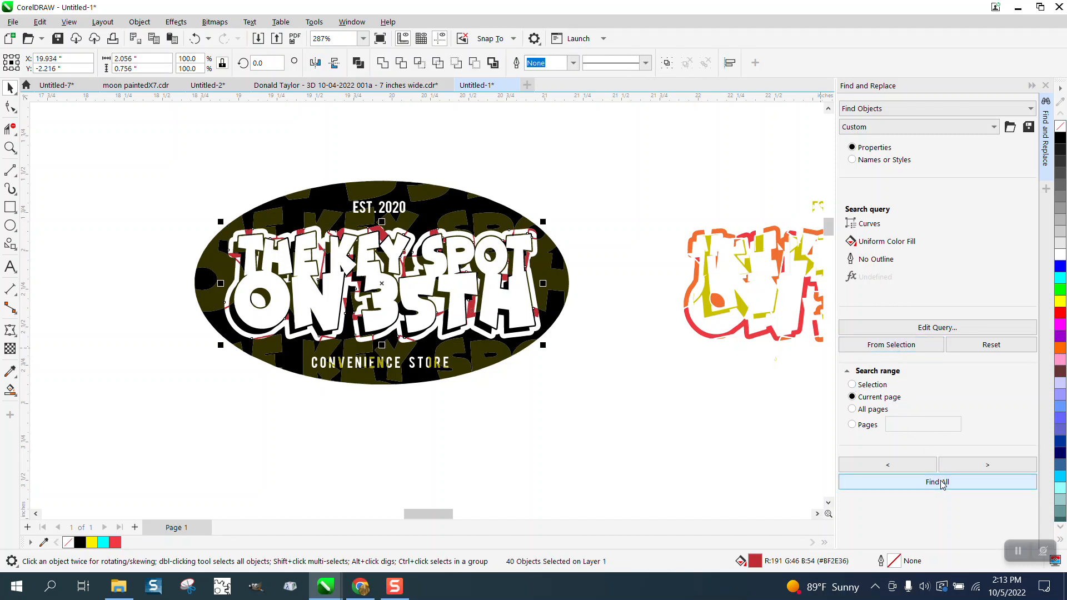
{"action": "key", "text": "ctrl+g"}
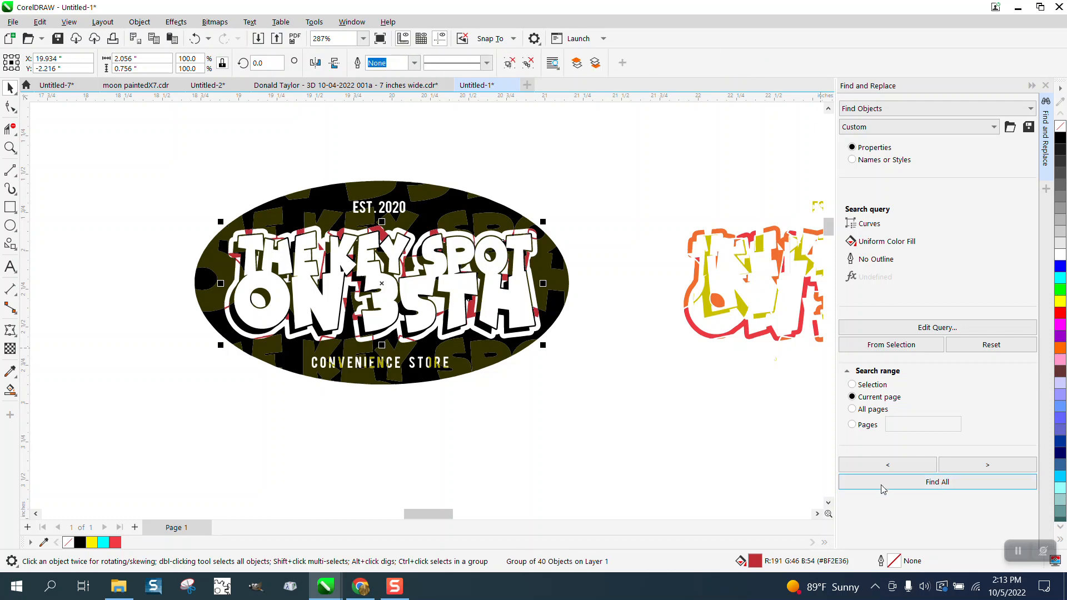
{"action": "left_click", "coordinate": [1058, 529]}
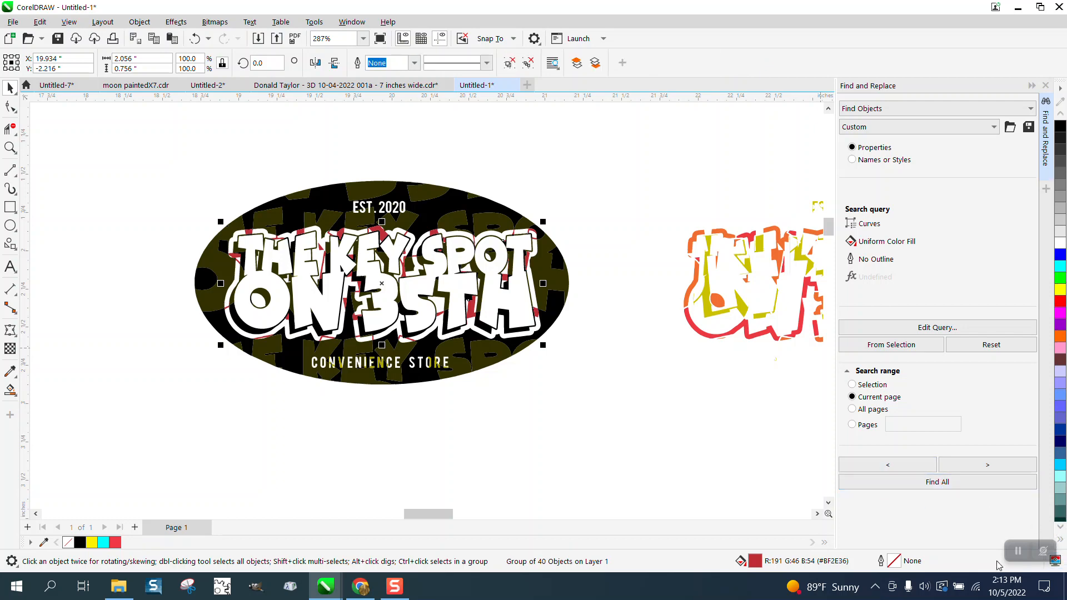
Move the dark red group 3 inches to the right of the oval logo.
{"action": "left_click", "coordinate": [571, 326]}
{"action": "left_click", "coordinate": [537, 314]}
{"action": "key", "text": "Right"}
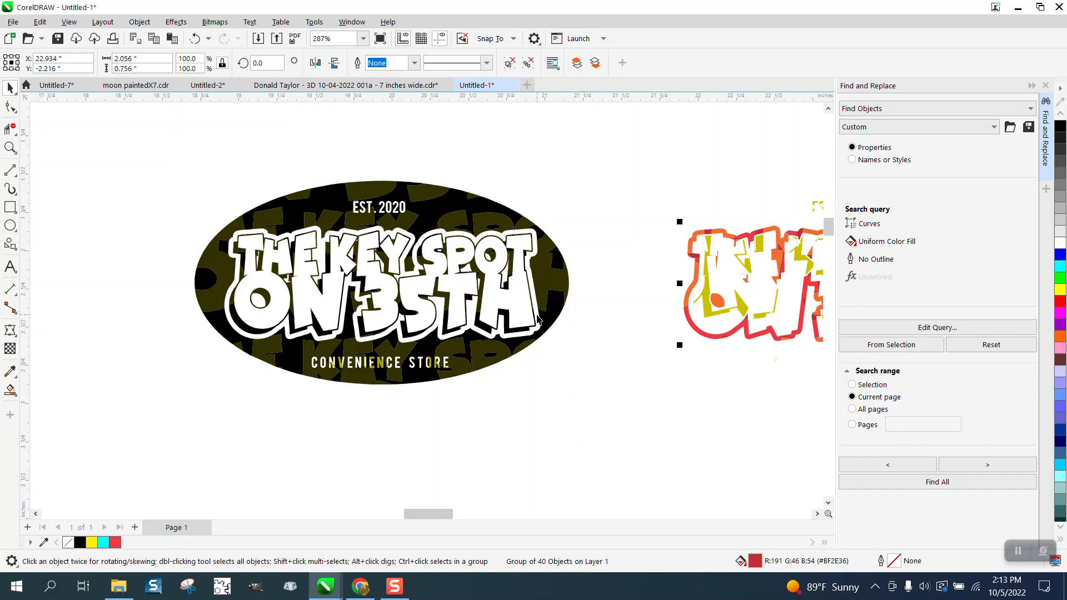
Move the yellow lettering 3 inches up onto the oval logo and check its fit up close.
{"action": "scroll", "coordinate": [529, 330], "scroll_direction": "down", "scroll_amount": 2}
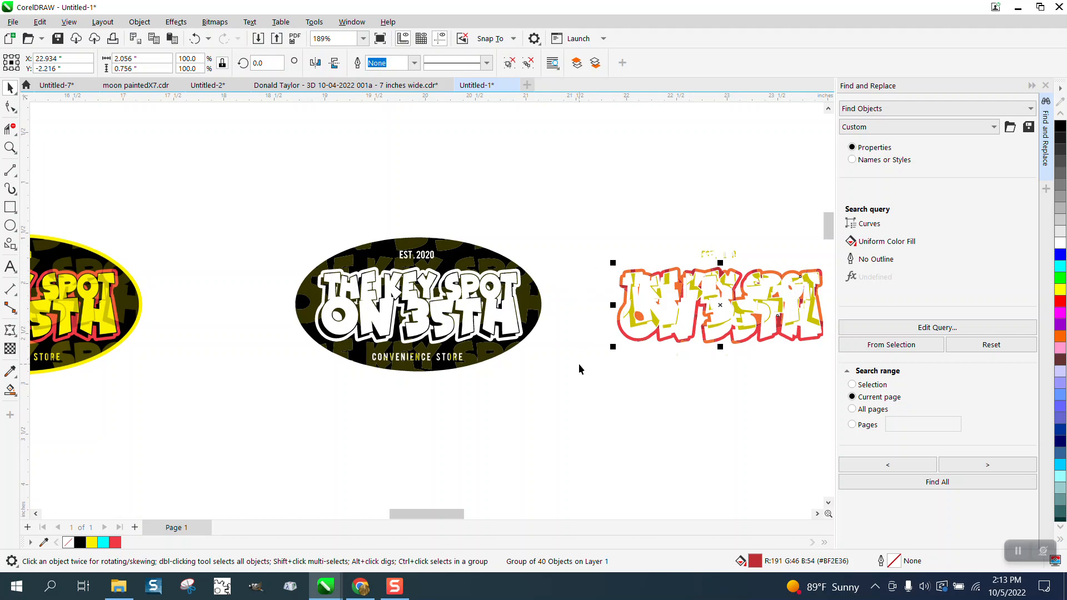
{"action": "scroll", "coordinate": [414, 393], "scroll_direction": "down", "scroll_amount": 3}
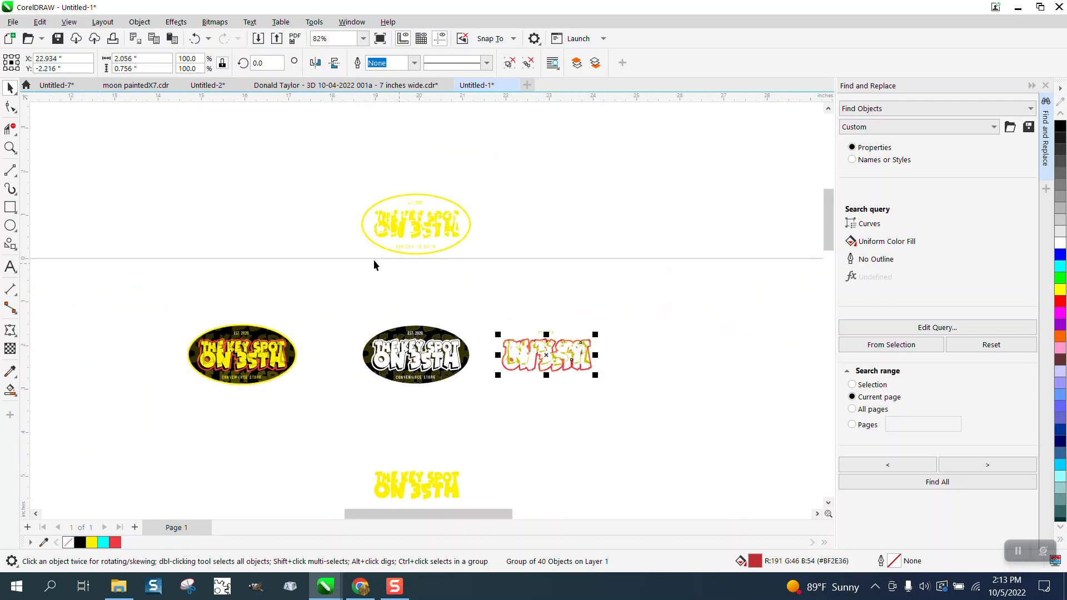
{"action": "left_click_drag", "start_coordinate": [350, 430], "coordinate": [506, 511]}
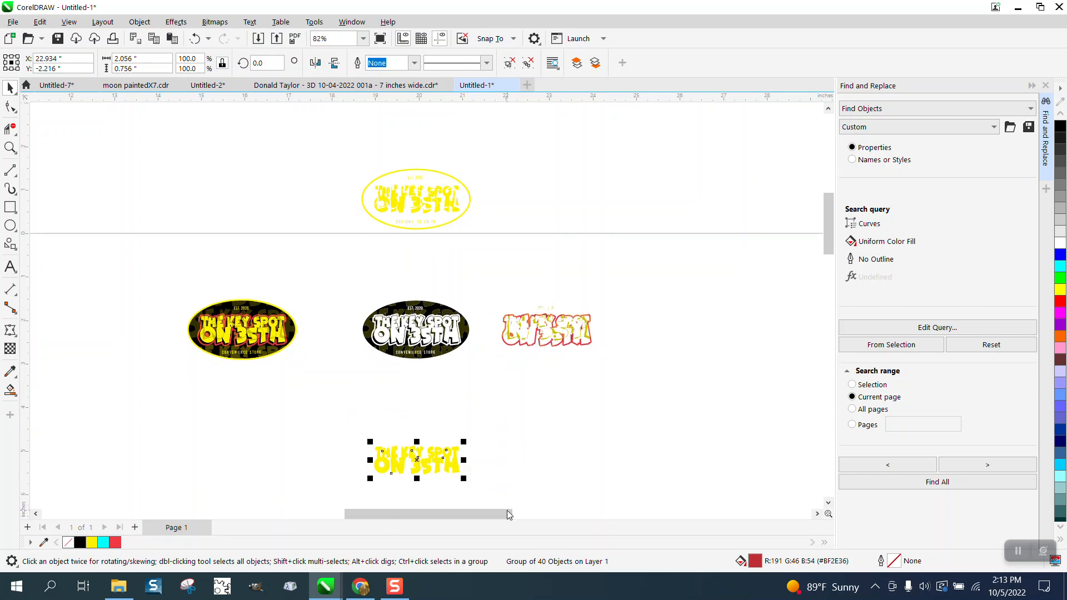
{"action": "key", "text": "Up"}
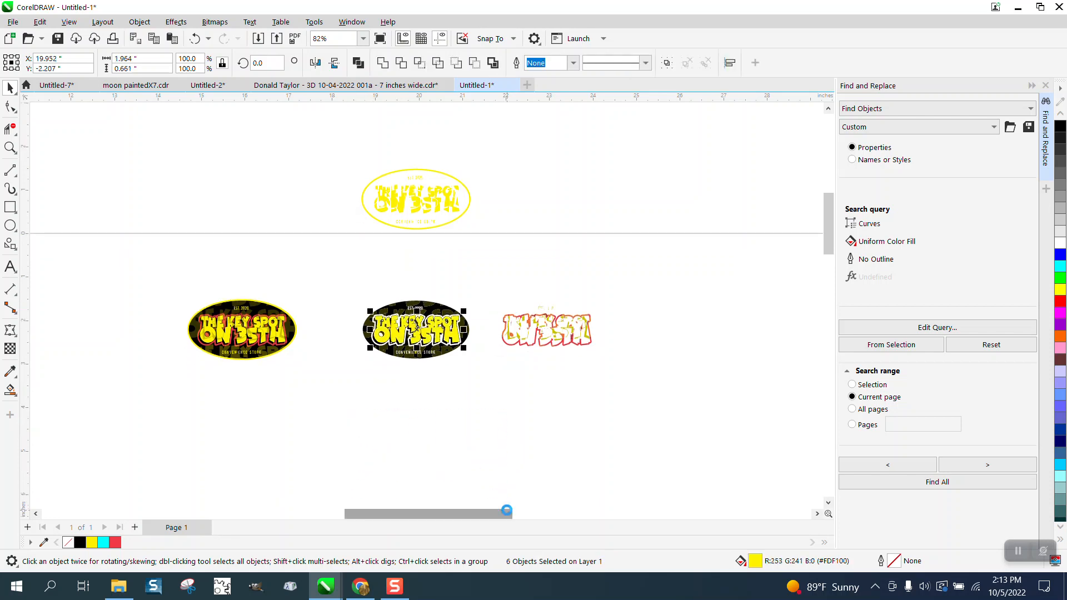
{"action": "left_click", "coordinate": [10, 148]}
{"action": "left_click_drag", "start_coordinate": [341, 290], "coordinate": [526, 393]}
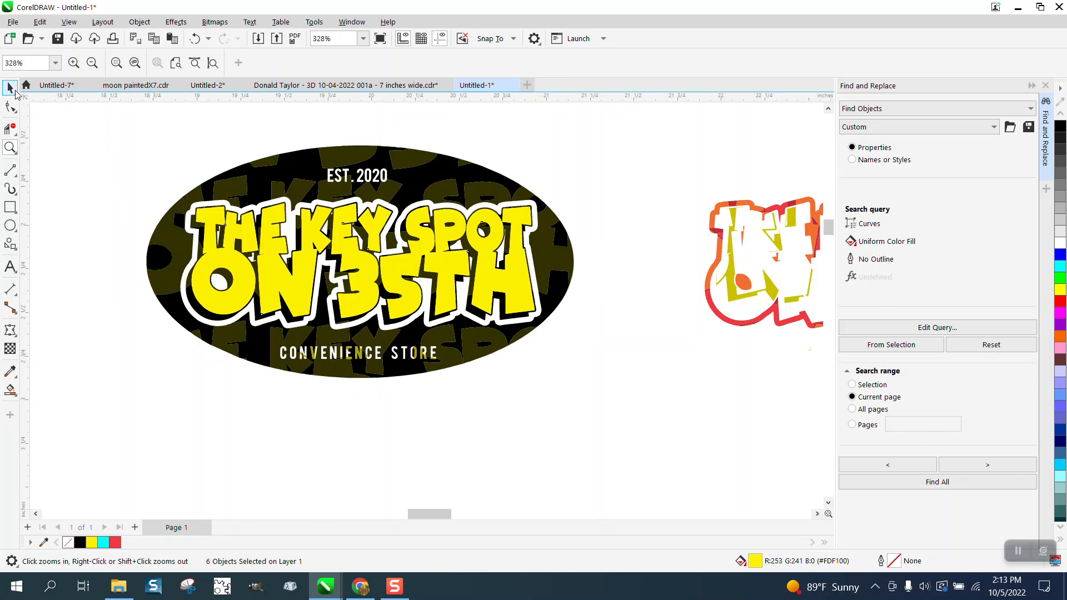
Return the yellow lettering 3 inches down below the logo, comparing both positions with undo and redo.
{"action": "left_click", "coordinate": [10, 87]}
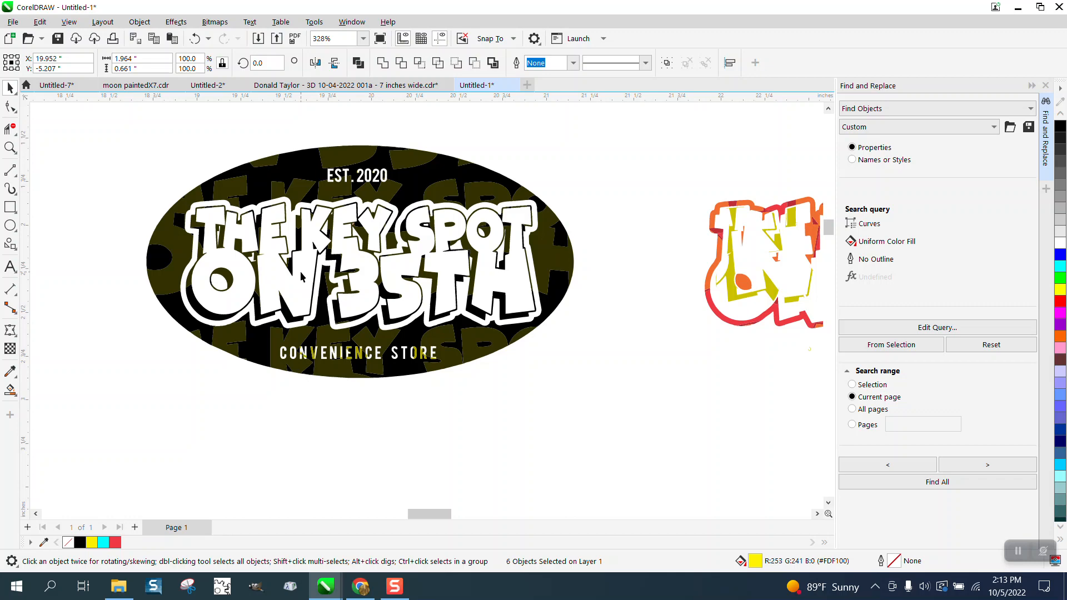
{"action": "scroll", "coordinate": [423, 447], "scroll_direction": "down", "scroll_amount": 1}
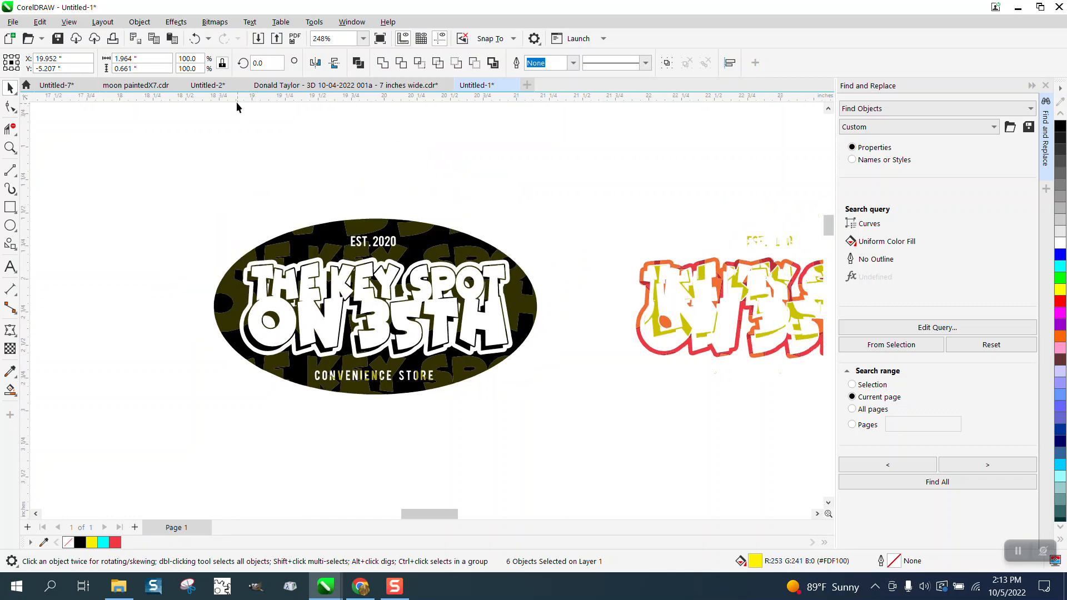
{"action": "left_click", "coordinate": [197, 39]}
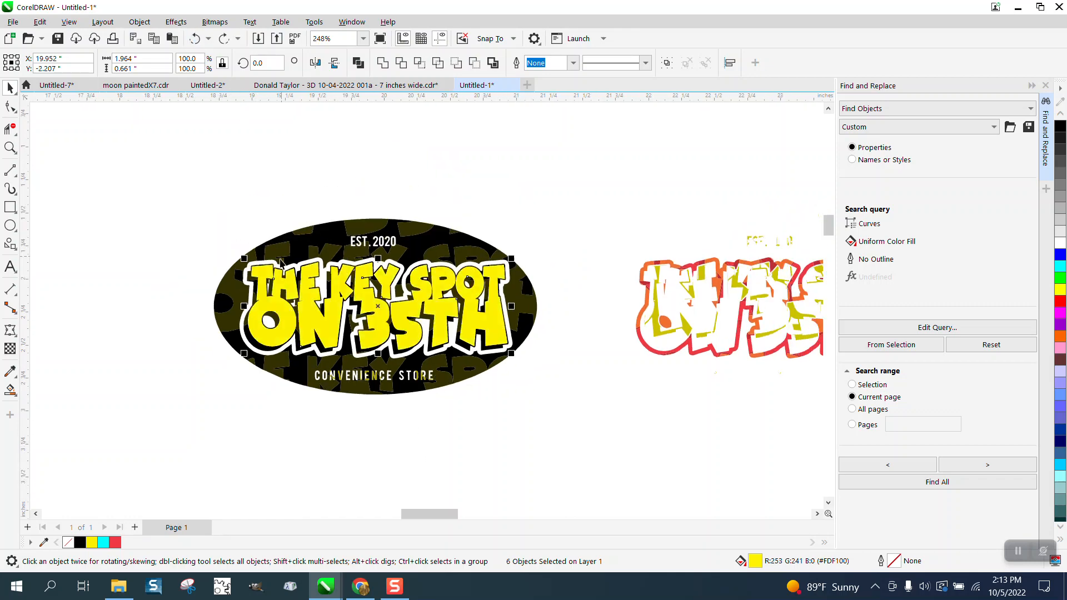
{"action": "key", "text": "ctrl+shift+z"}
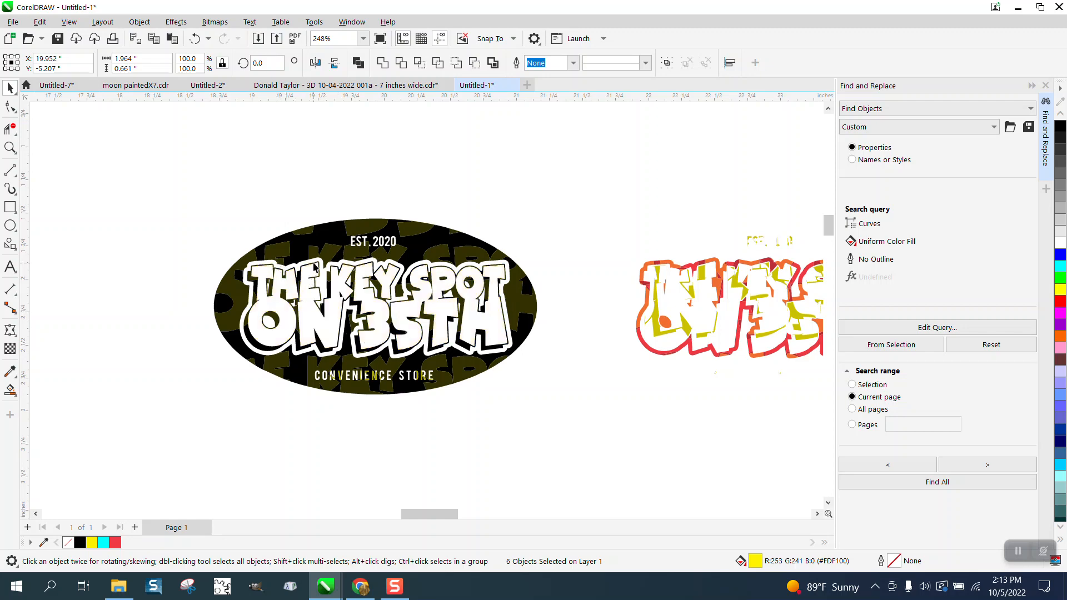
Smart Fill the white outline around the lettering and the centres of both O's with red sampled from the separated outline pieces.
{"action": "left_click", "coordinate": [10, 391]}
{"action": "left_click", "coordinate": [150, 62]}
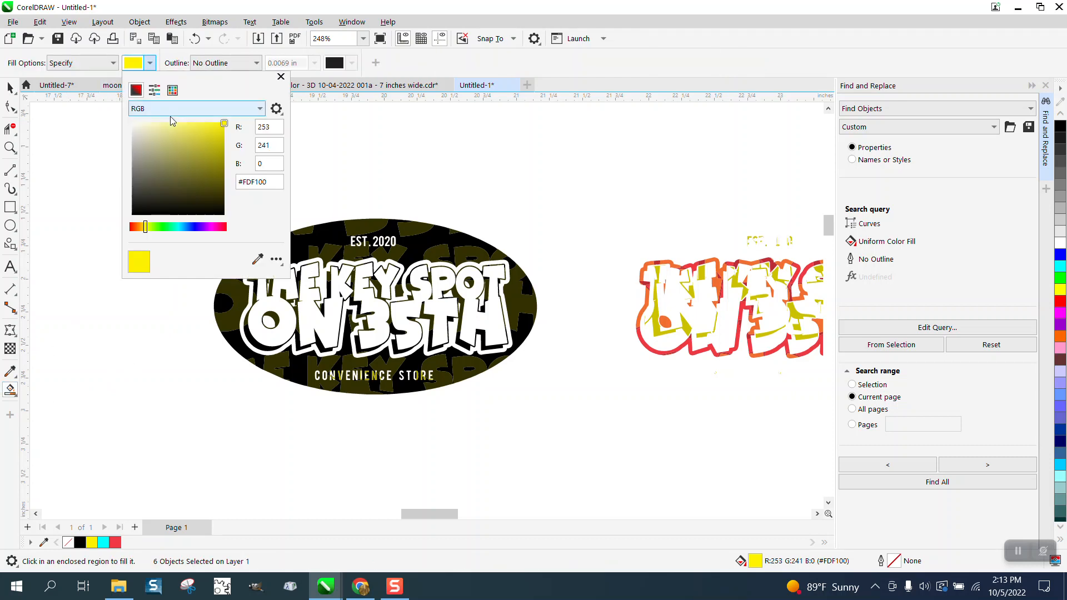
{"action": "left_click", "coordinate": [257, 259]}
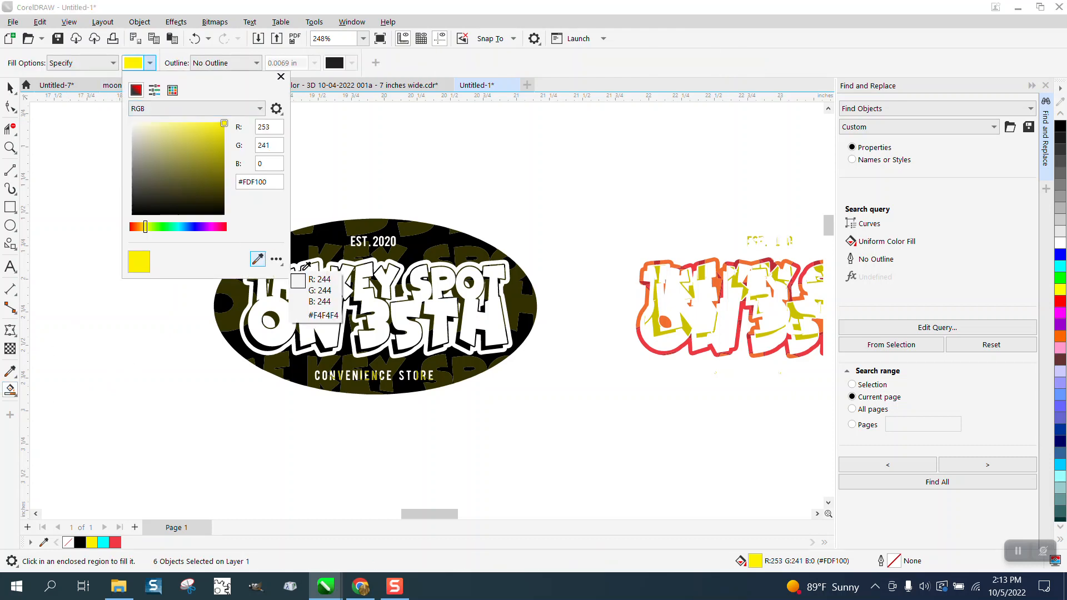
{"action": "left_click", "coordinate": [643, 341]}
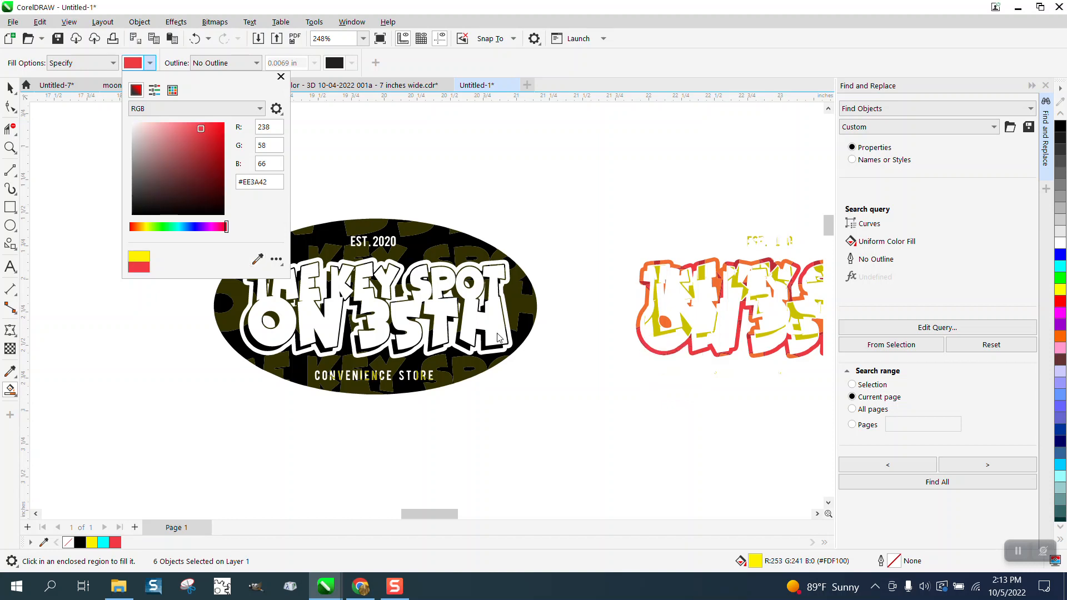
{"action": "left_click", "coordinate": [250, 302]}
{"action": "left_click", "coordinate": [250, 301]}
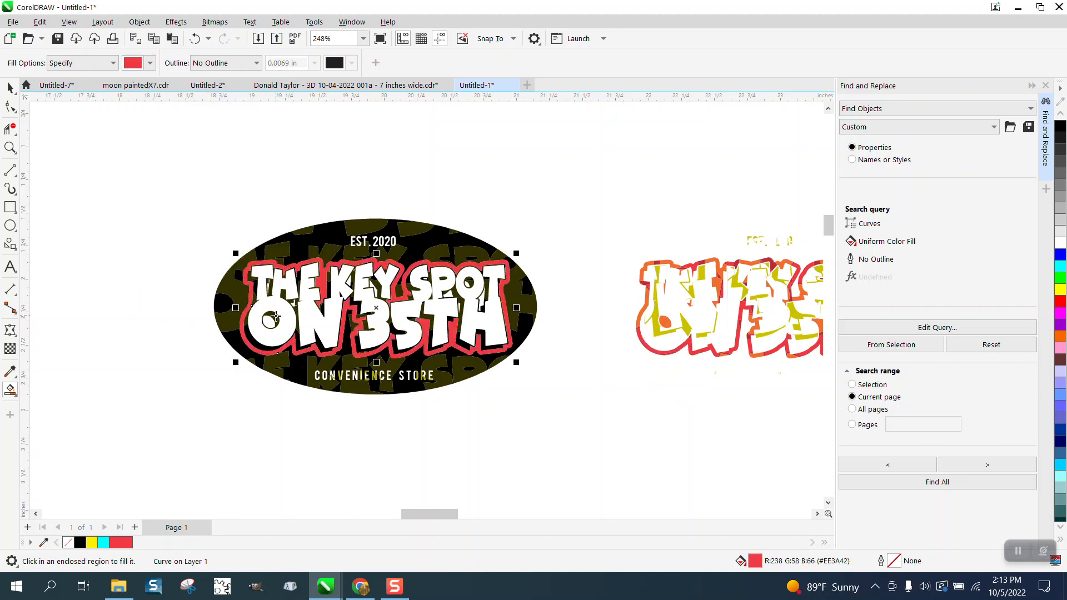
{"action": "left_click", "coordinate": [271, 320]}
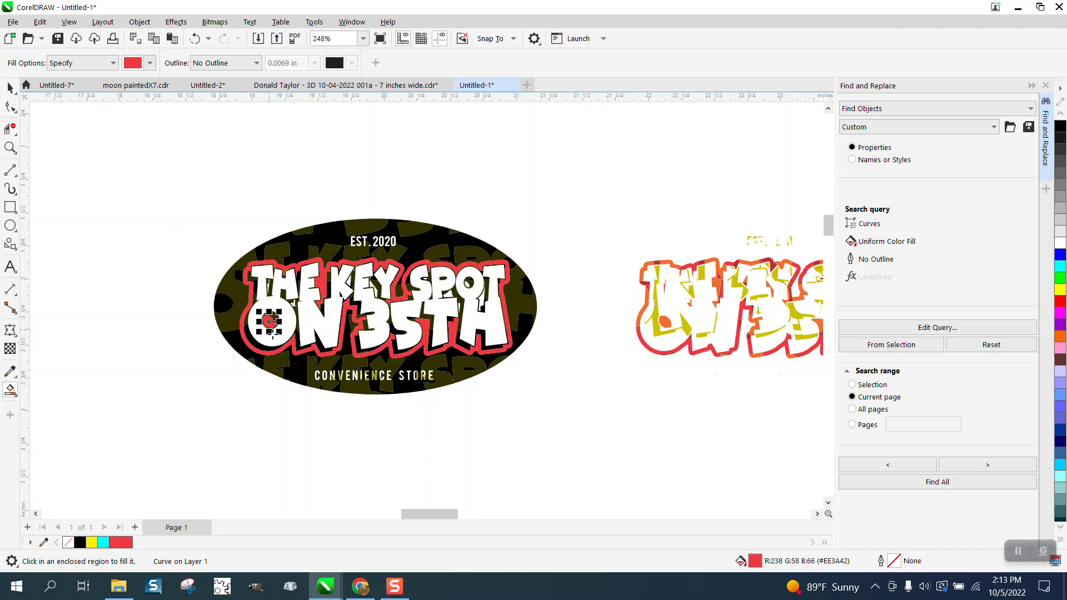
{"action": "left_click", "coordinate": [468, 284]}
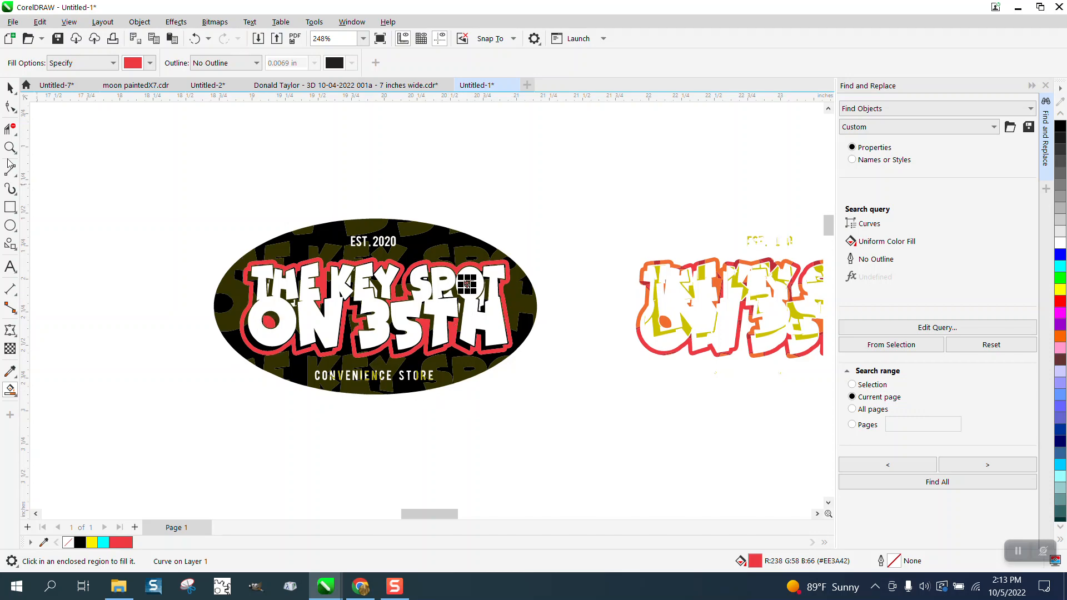
Move the yellow lettering below the logo 3 inches up onto the red-outlined oval logo.
{"action": "left_click", "coordinate": [10, 87]}
{"action": "scroll", "coordinate": [328, 340], "scroll_direction": "down", "scroll_amount": 4}
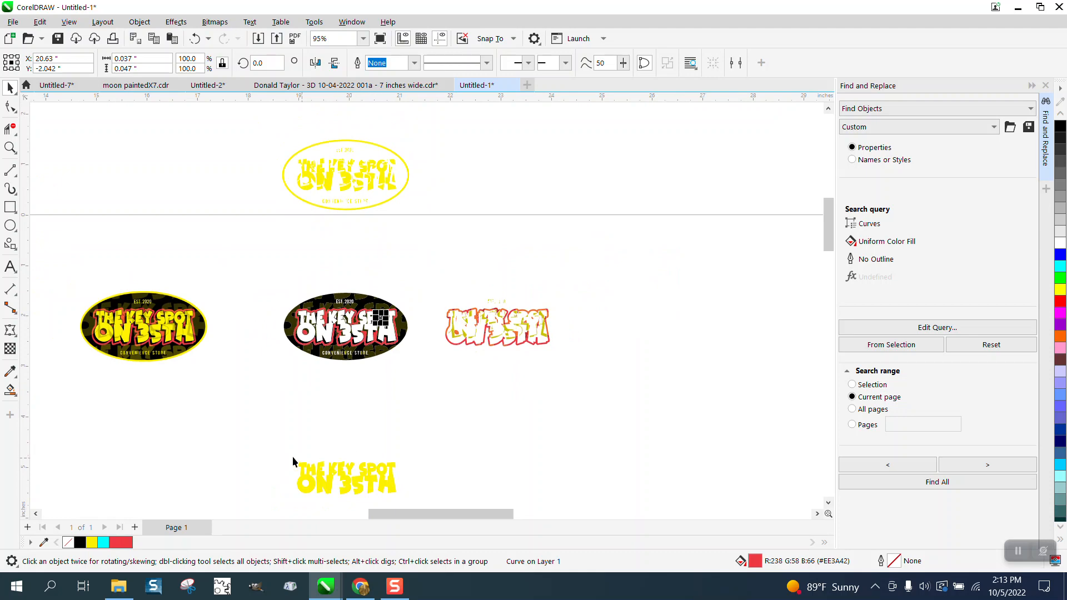
{"action": "left_click_drag", "start_coordinate": [278, 448], "coordinate": [493, 530]}
{"action": "key", "text": "Up"}
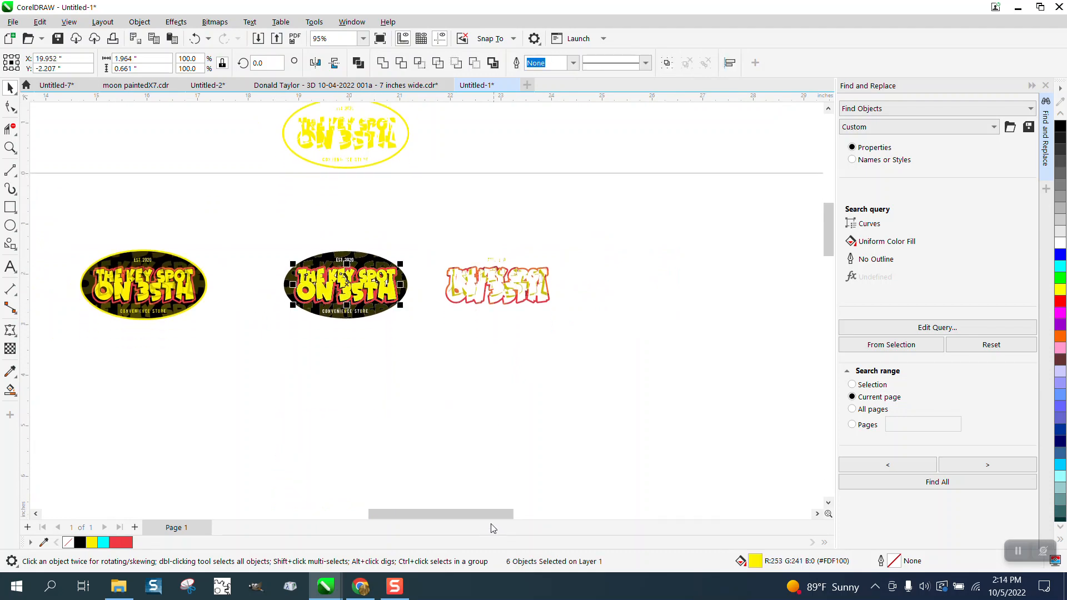
Examine the rebuilt logo's red outline and yellow lettering up close and compare them with the original oval logo.
{"action": "left_click", "coordinate": [10, 148]}
{"action": "left_click_drag", "start_coordinate": [286, 243], "coordinate": [470, 349]}
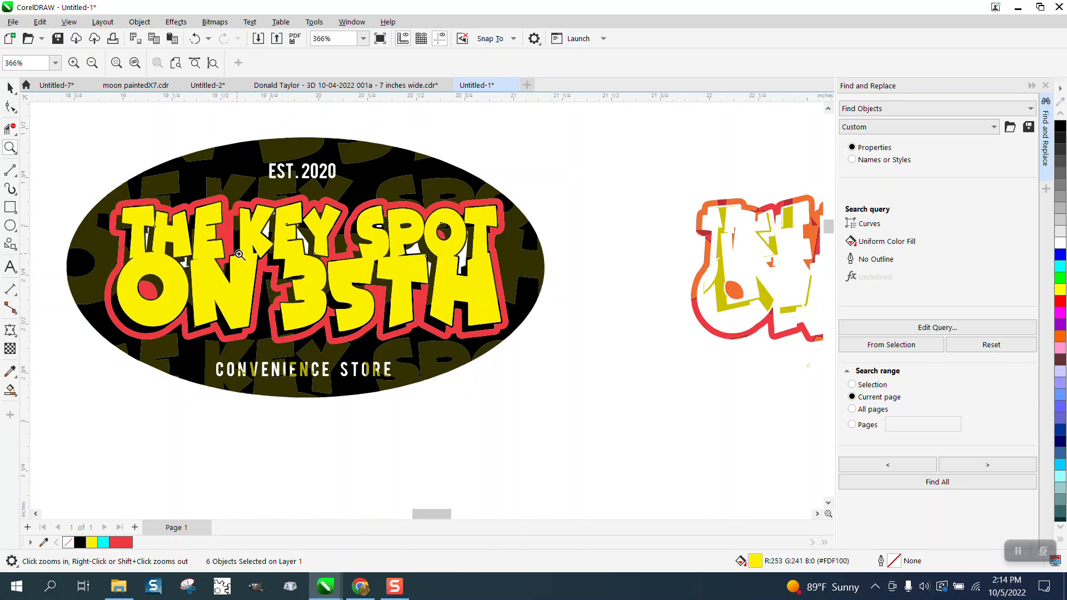
{"action": "scroll", "coordinate": [265, 234], "scroll_direction": "down", "scroll_amount": 8}
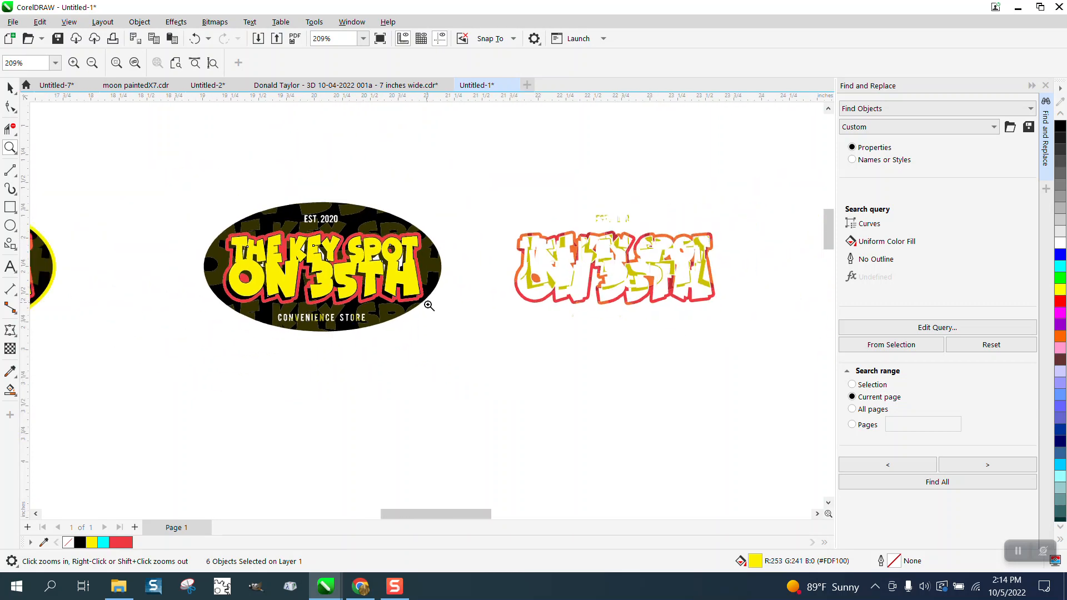
{"action": "left_click_drag", "start_coordinate": [91, 259], "coordinate": [168, 299]}
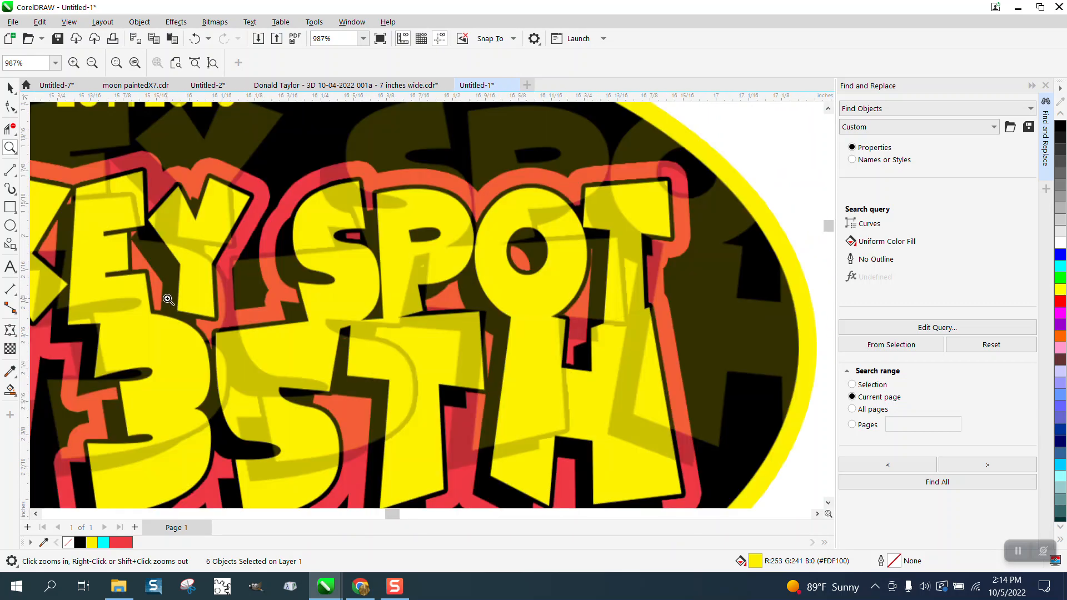
{"action": "scroll", "coordinate": [168, 299], "scroll_direction": "down", "scroll_amount": 12}
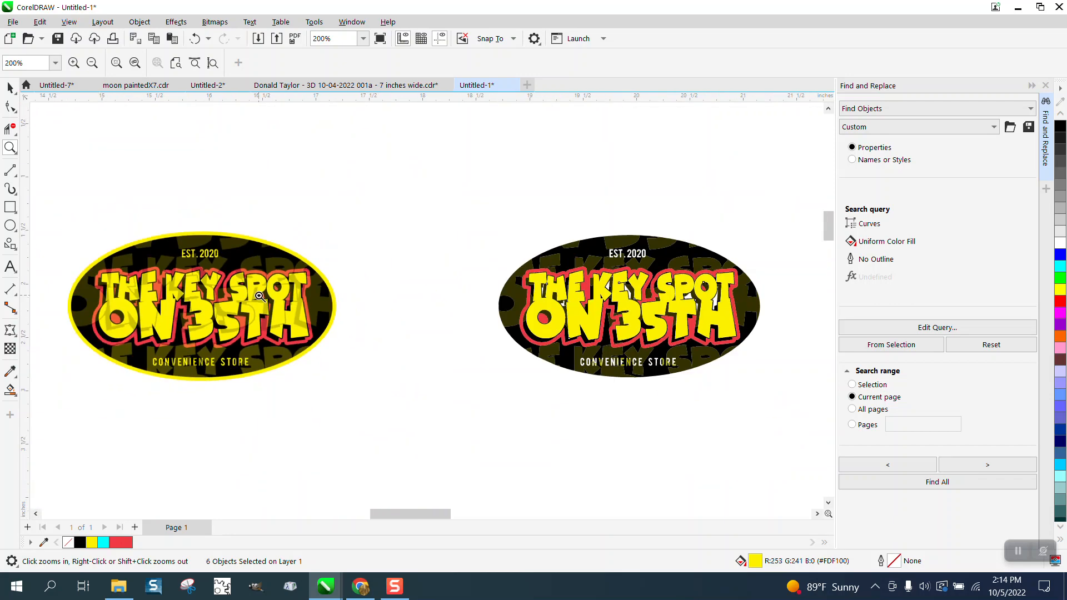
{"action": "left_click", "coordinate": [10, 88]}
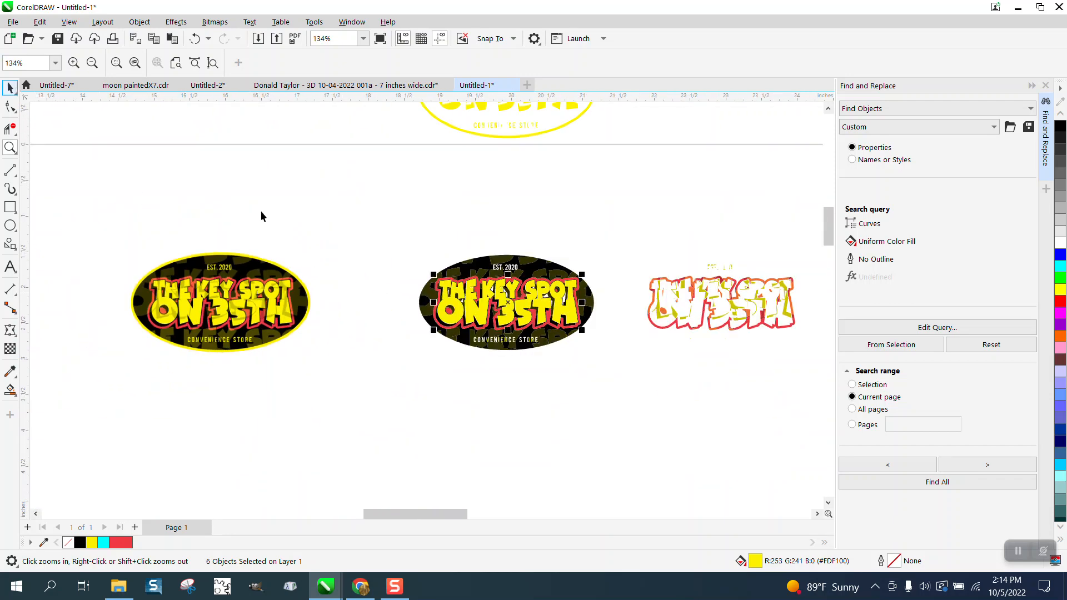
{"action": "scroll", "coordinate": [338, 350], "scroll_direction": "down", "scroll_amount": 1}
{"action": "scroll", "coordinate": [339, 351], "scroll_direction": "down", "scroll_amount": 1}
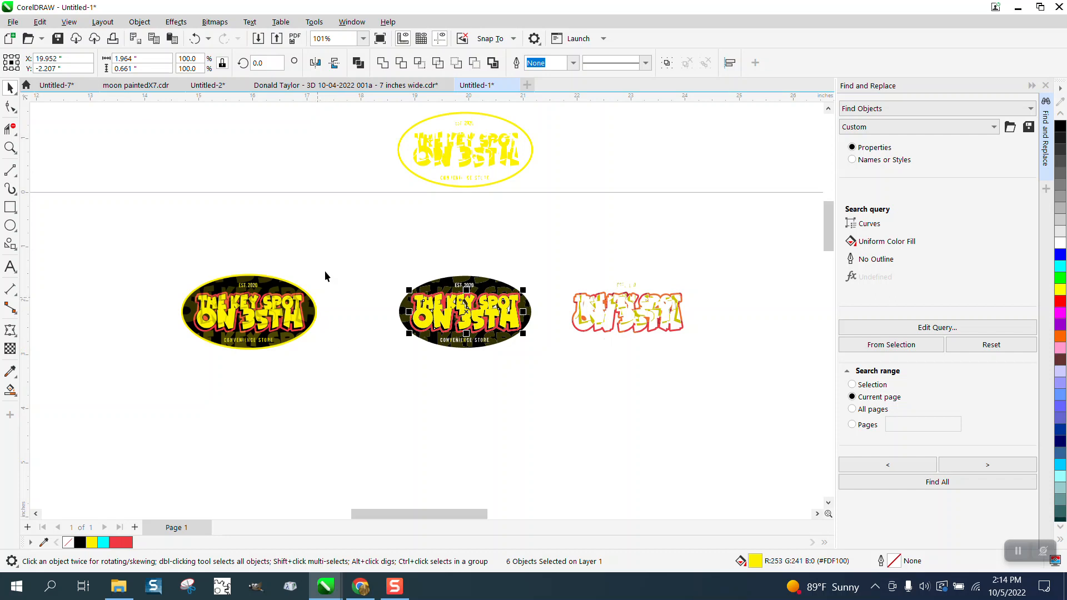
Move the yellow group with the oval ring 6 inches down below the logo and ungroup it.
{"action": "left_click", "coordinate": [399, 253]}
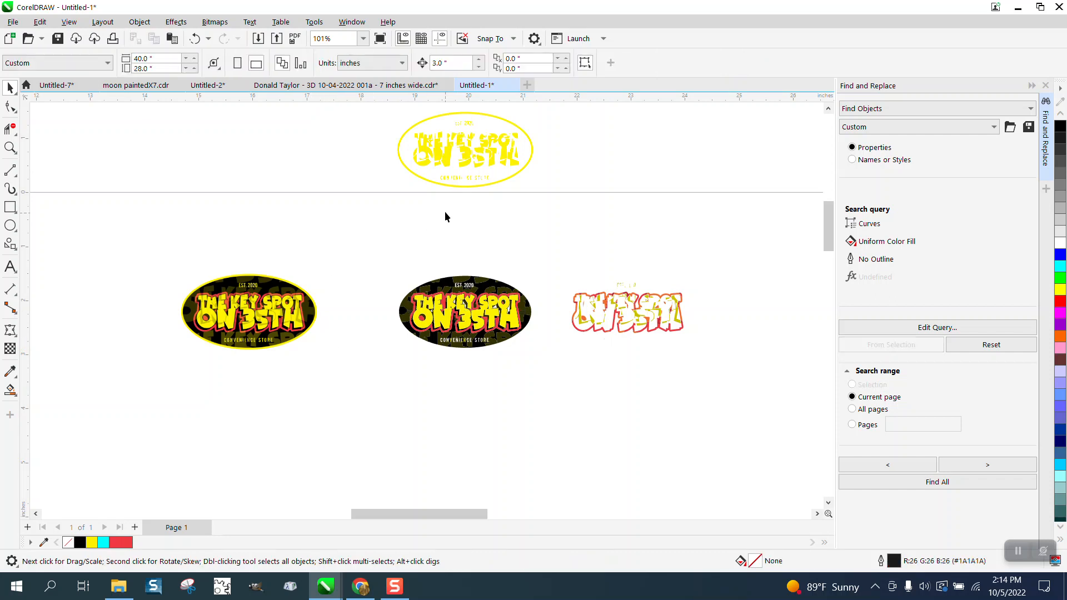
{"action": "left_click", "coordinate": [466, 187]}
{"action": "key", "text": "Down"}
{"action": "key", "text": "Down"}
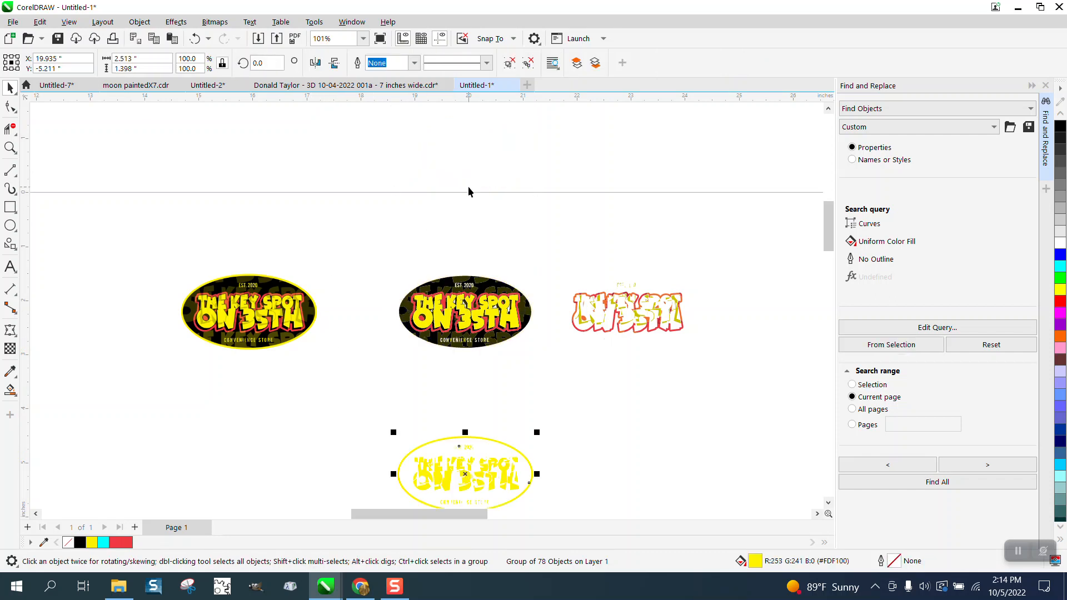
{"action": "left_click", "coordinate": [140, 22]}
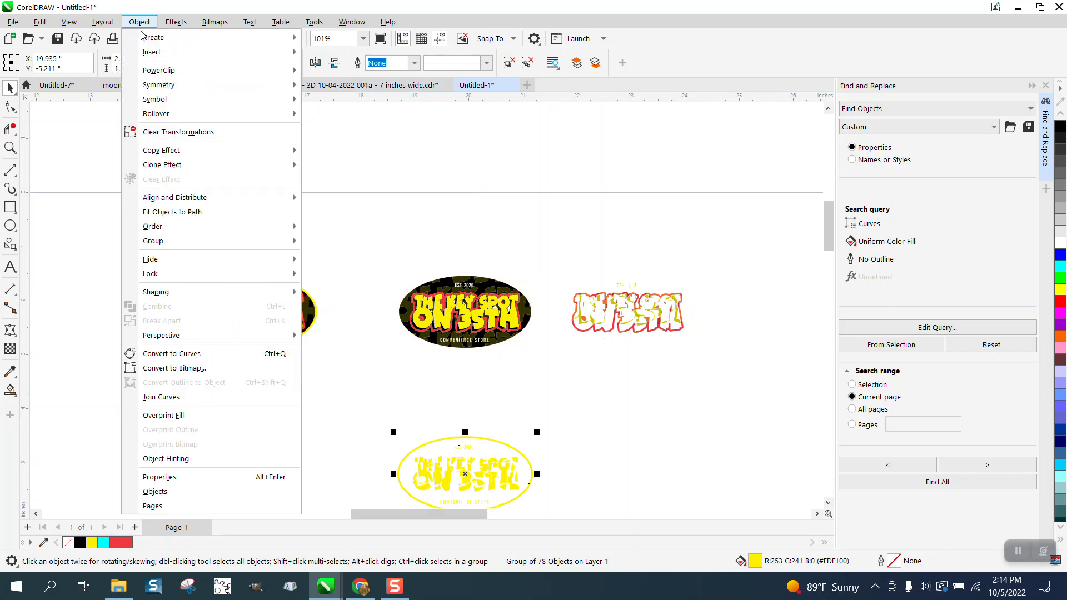
{"action": "mouse_move", "coordinate": [167, 241]}
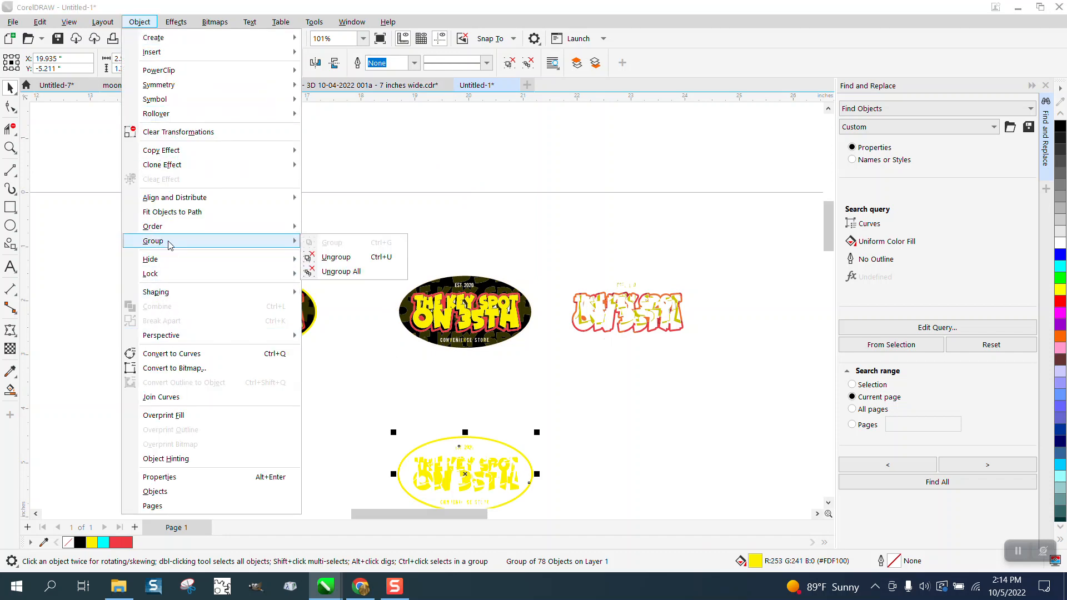
{"action": "left_click", "coordinate": [333, 257]}
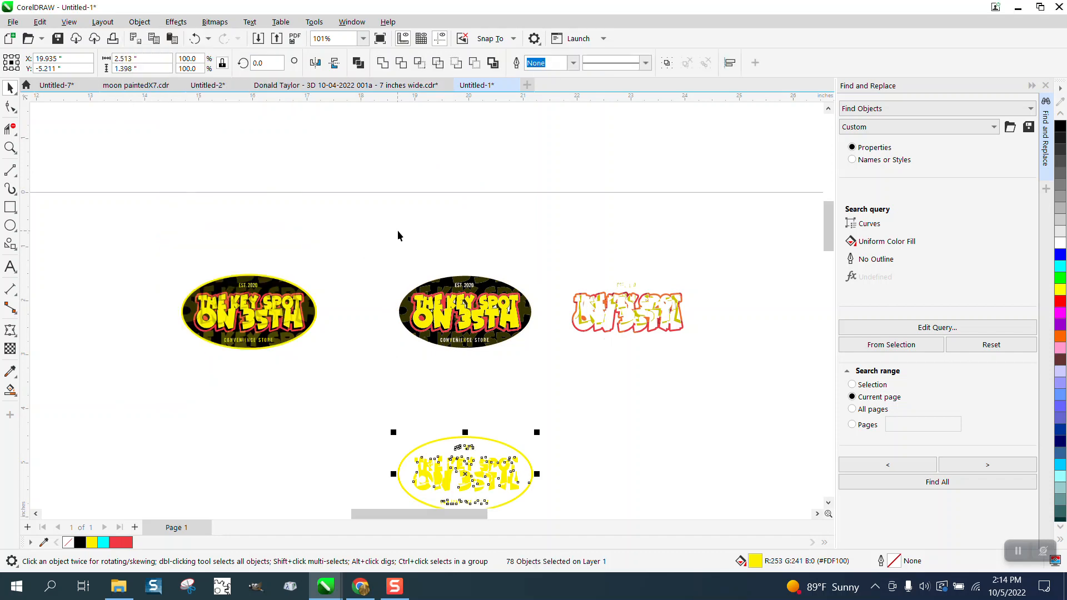
Move only the yellow oval ring 6 inches up, back above the logo.
{"action": "left_click", "coordinate": [496, 440]}
{"action": "key", "text": "Up"}
{"action": "key", "text": "Up"}
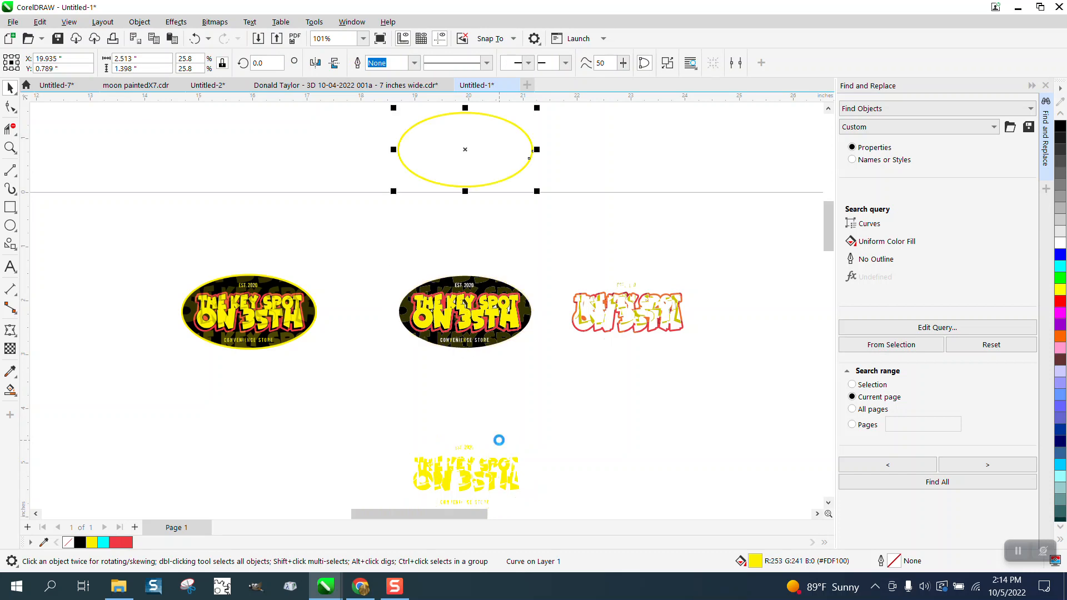
Smart Fill the inside of the yellow oval ring with black from the RGB palette.
{"action": "left_click", "coordinate": [10, 390]}
{"action": "left_click", "coordinate": [151, 64]}
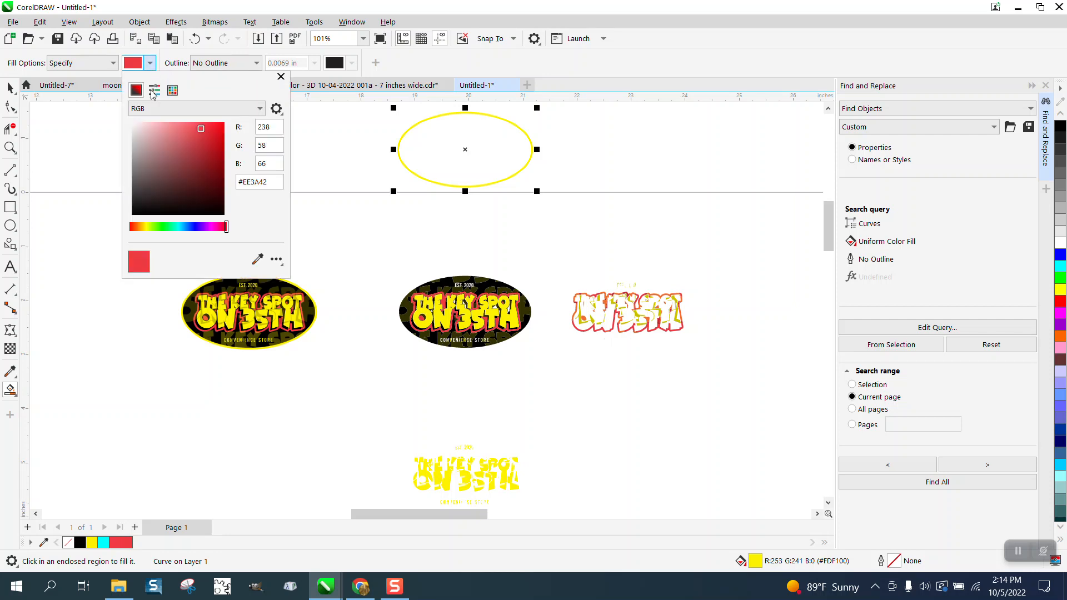
{"action": "left_click", "coordinate": [173, 90]}
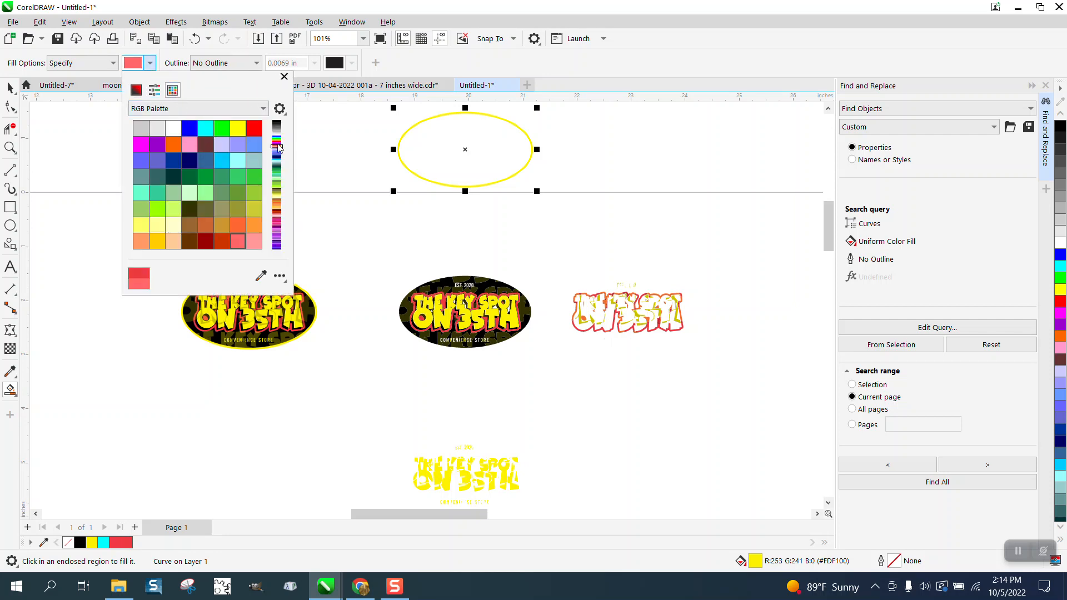
{"action": "left_click", "coordinate": [277, 127]}
{"action": "left_click", "coordinate": [141, 128]}
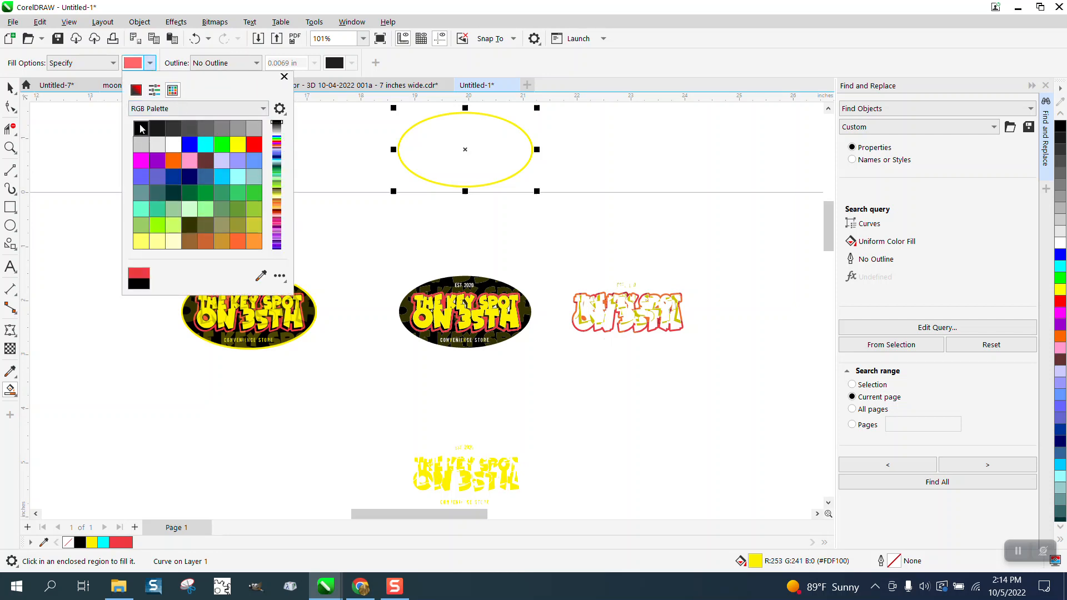
{"action": "left_click", "coordinate": [453, 141]}
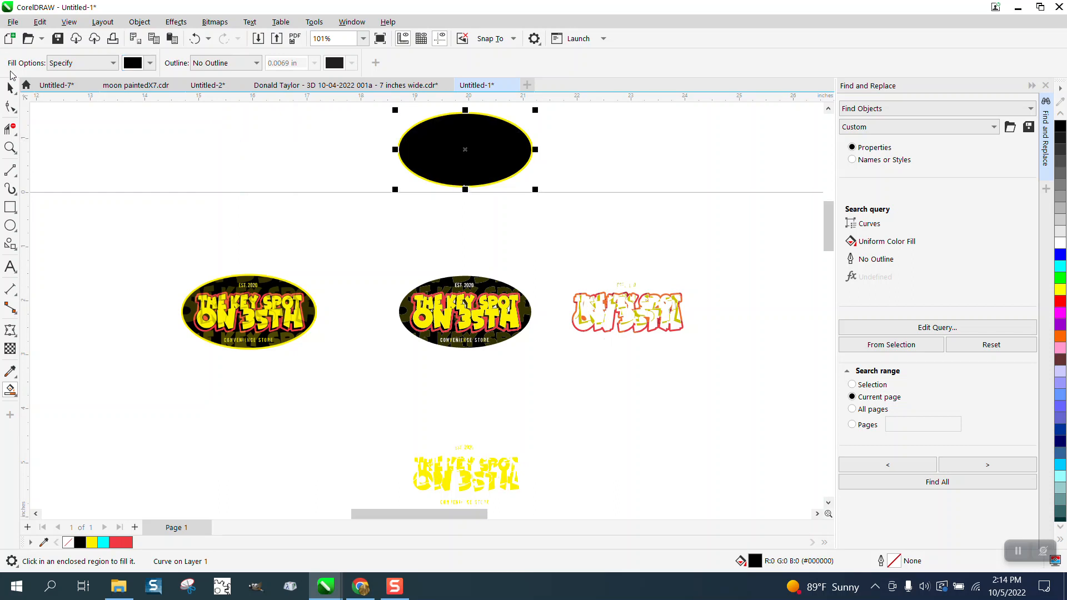
{"action": "left_click", "coordinate": [10, 87]}
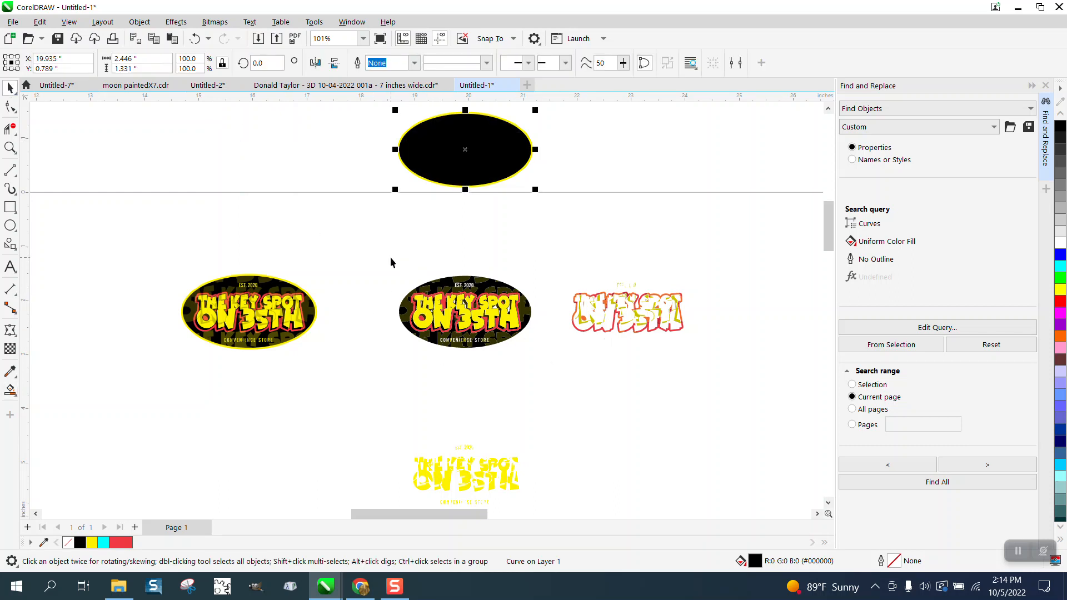
Move the red lettering outline off the middle logo, 3 inches up and 3 inches left, beside the black oval.
{"action": "left_click", "coordinate": [529, 239]}
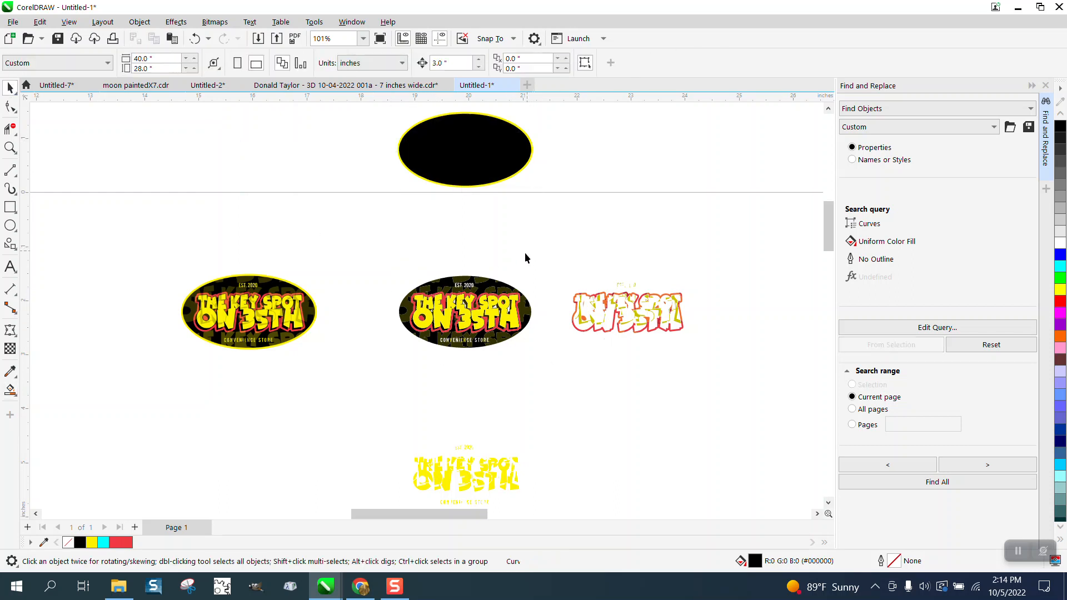
{"action": "left_click", "coordinate": [520, 300]}
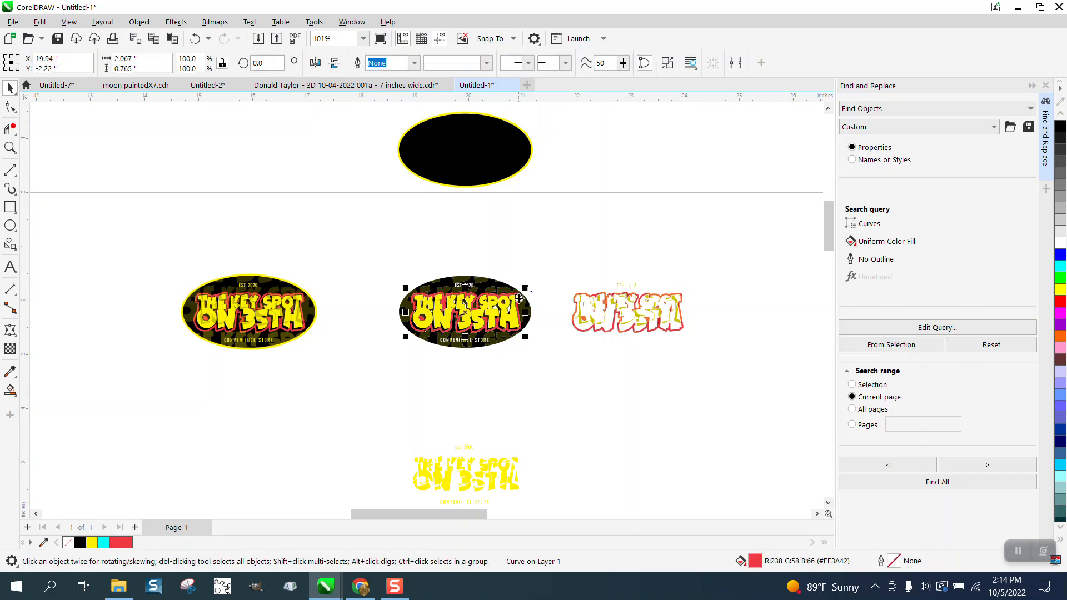
{"action": "key", "text": "Up"}
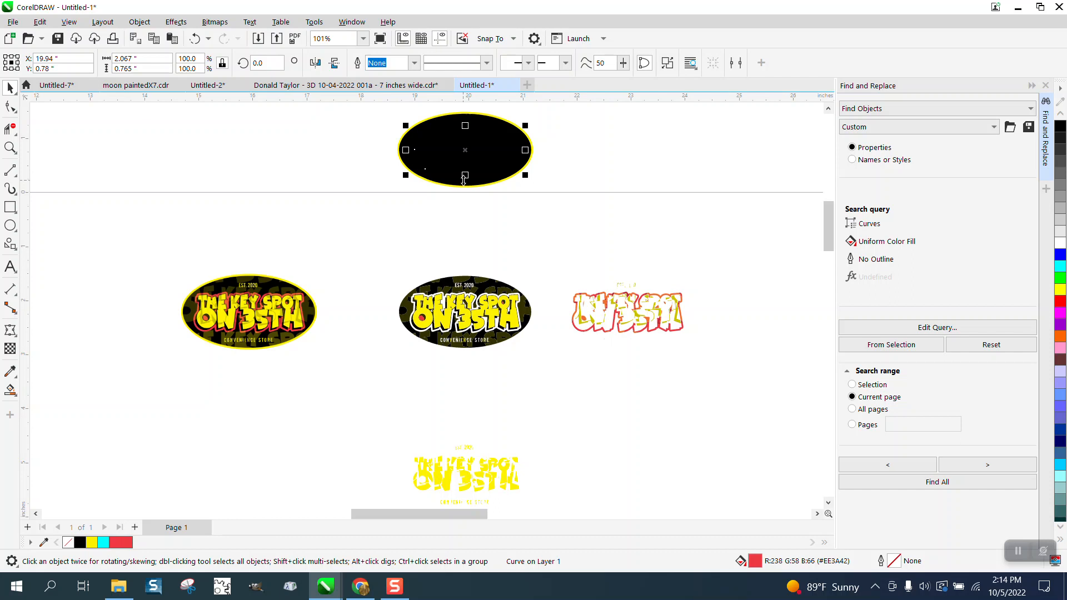
{"action": "key", "text": "Left"}
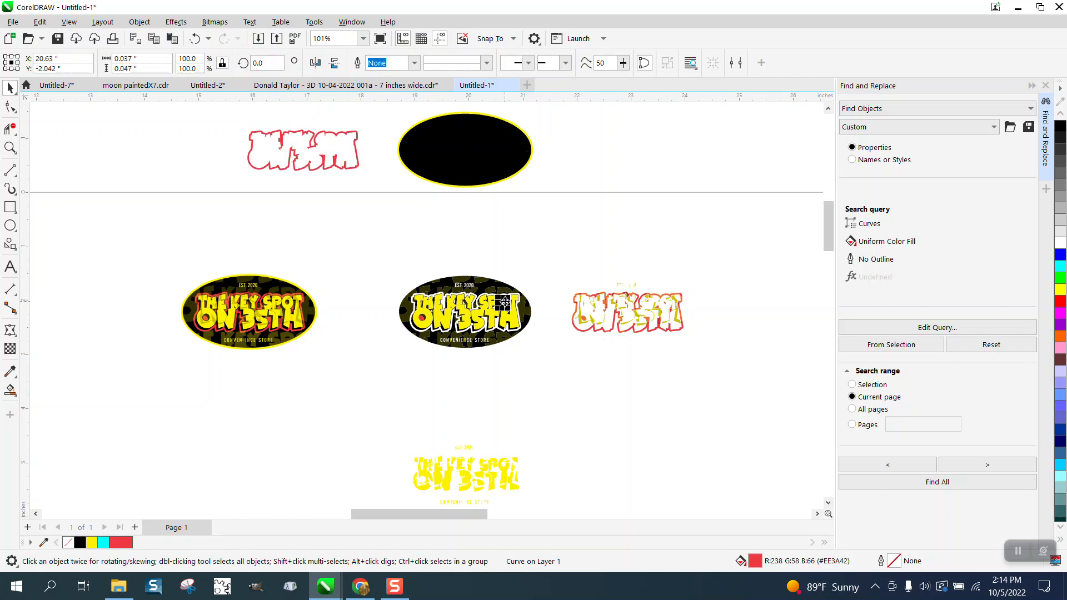
Move the red O centres 3 inches up and 3 inches left into the red outline, and group all the red pieces.
{"action": "left_click", "coordinate": [341, 140]}
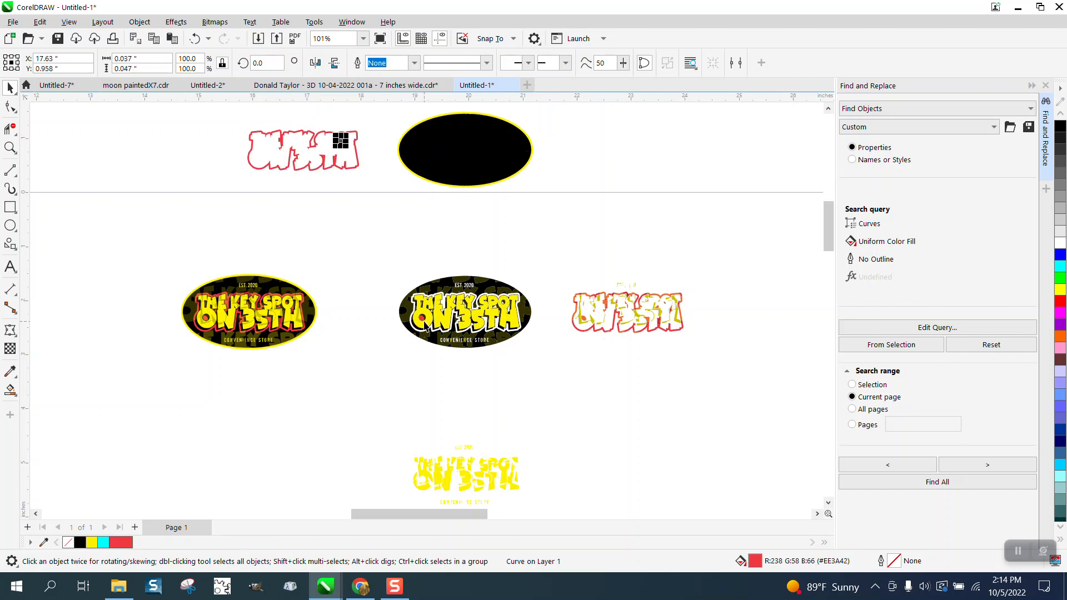
{"action": "left_click", "coordinate": [423, 318]}
{"action": "key", "text": "Up"}
{"action": "key", "text": "Left"}
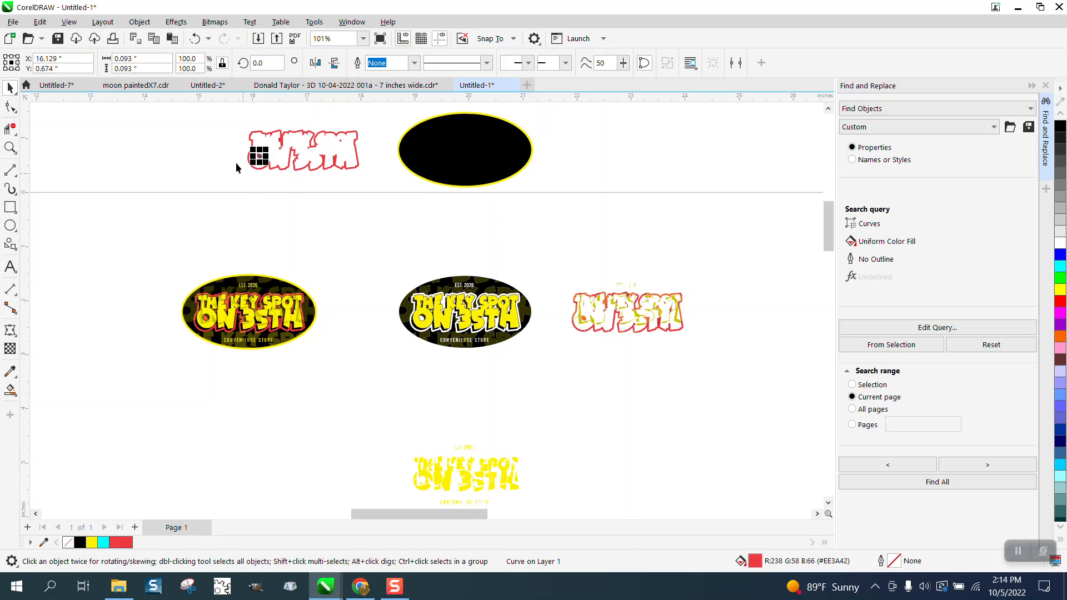
{"action": "left_click_drag", "start_coordinate": [230, 114], "coordinate": [386, 196]}
{"action": "key", "text": "ctrl+g"}
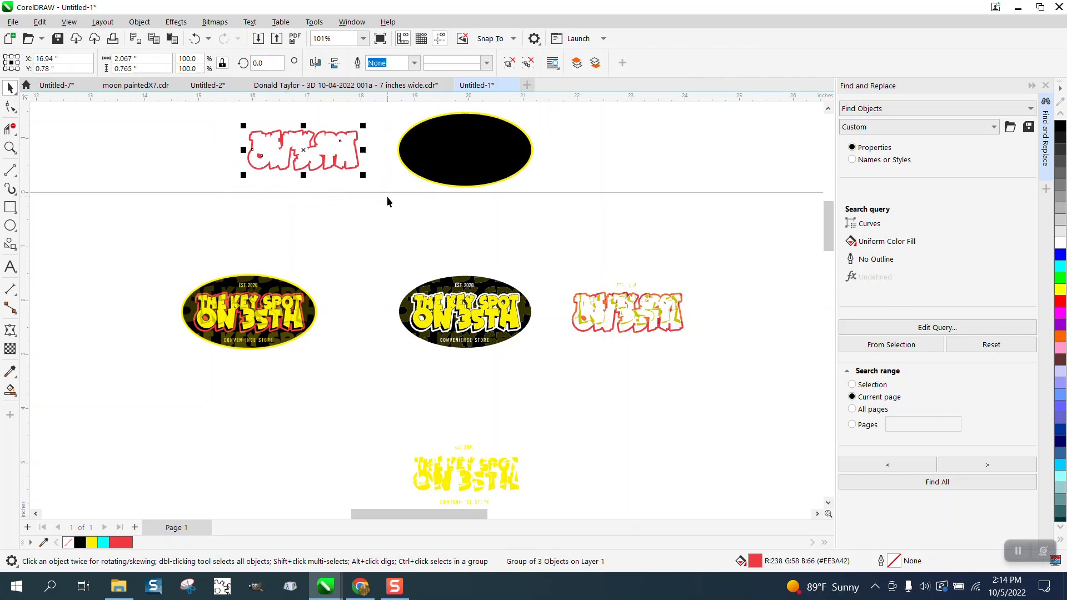
Try moving the yellow piece joining the last O, T and H 3 inches up onto the black oval, and undo the move.
{"action": "left_click", "coordinate": [517, 320], "text": "ctrl"}
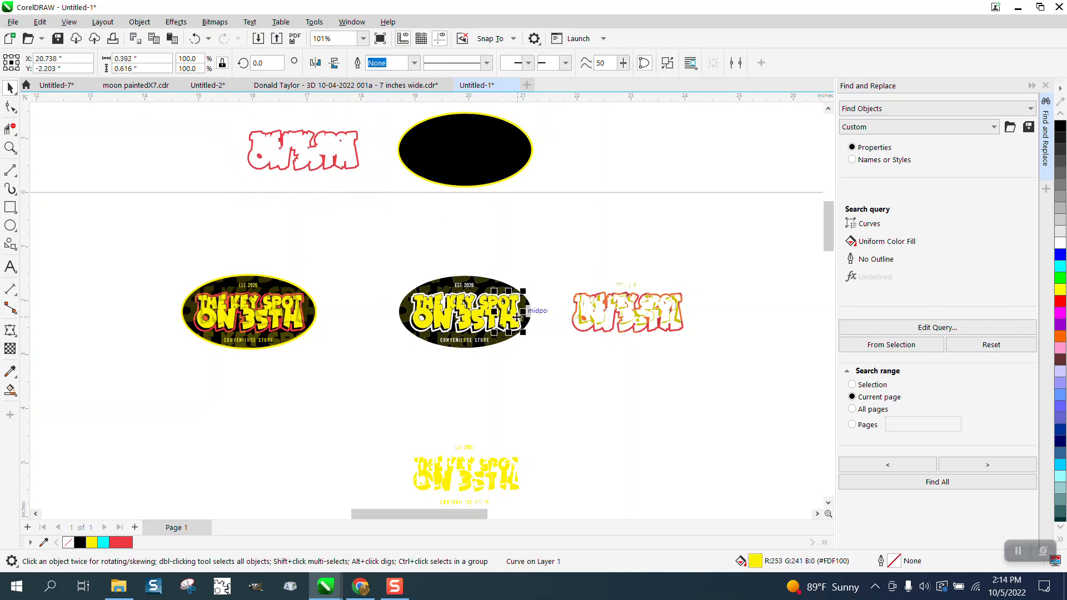
{"action": "left_click_drag", "start_coordinate": [517, 317], "coordinate": [517, 155]}
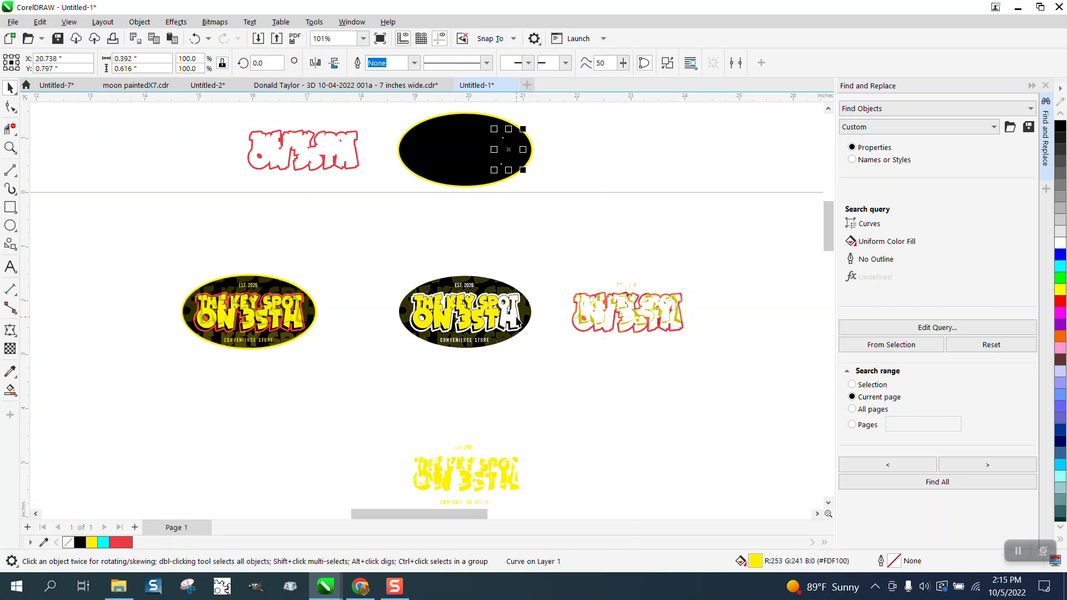
{"action": "key", "text": "ctrl+z"}
{"action": "left_click", "coordinate": [568, 276]}
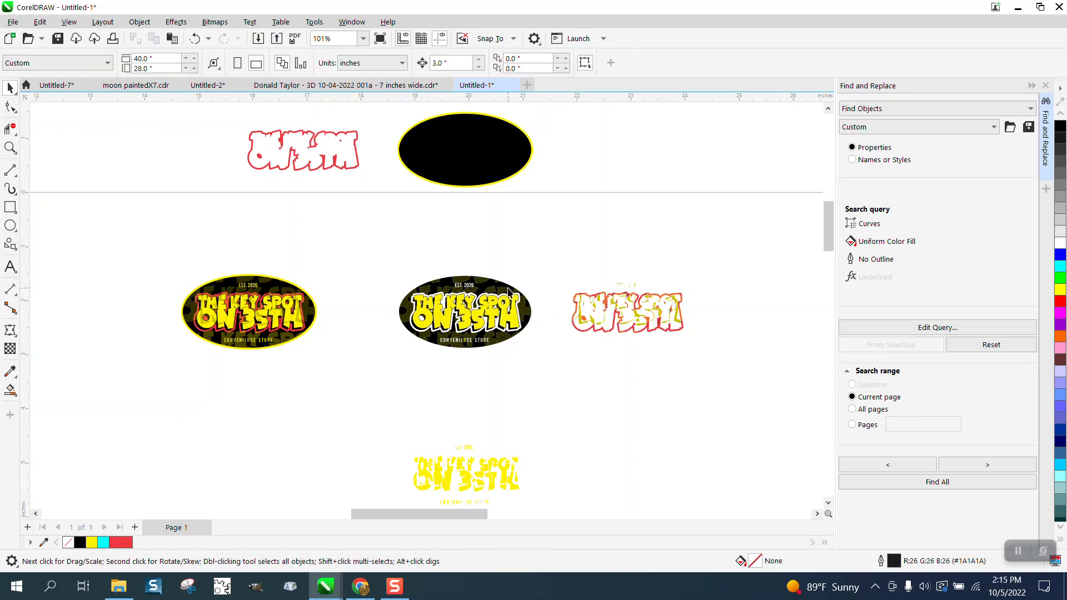
Move the black oval and its yellow ring 3 inches right to clear the space above the middle logo.
{"action": "left_click", "coordinate": [515, 321]}
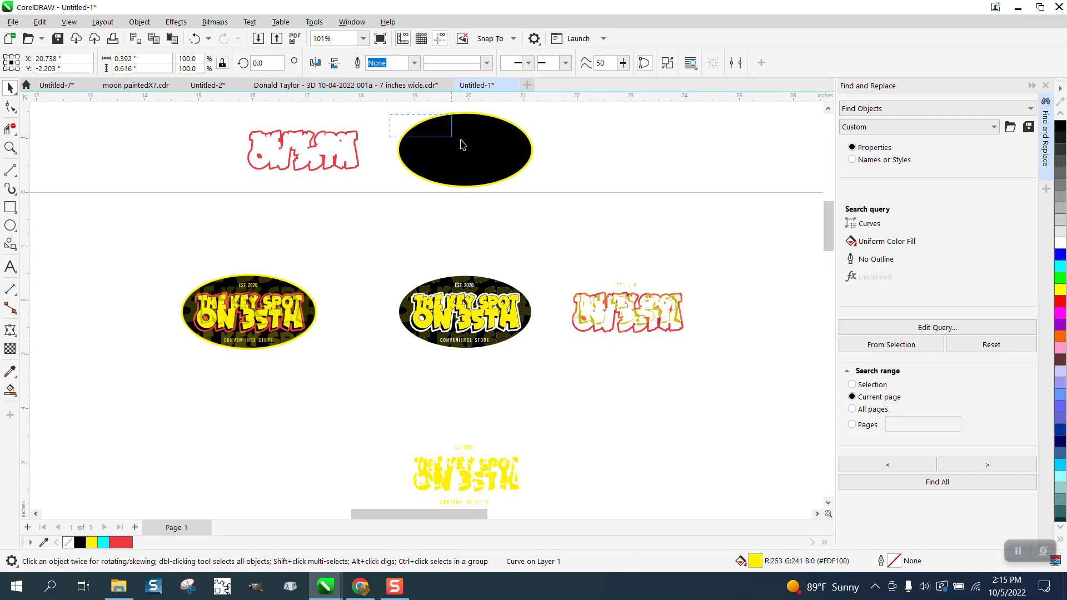
{"action": "left_click", "coordinate": [563, 184]}
{"action": "left_click_drag", "start_coordinate": [385, 108], "coordinate": [579, 197]}
{"action": "key", "text": "Right"}
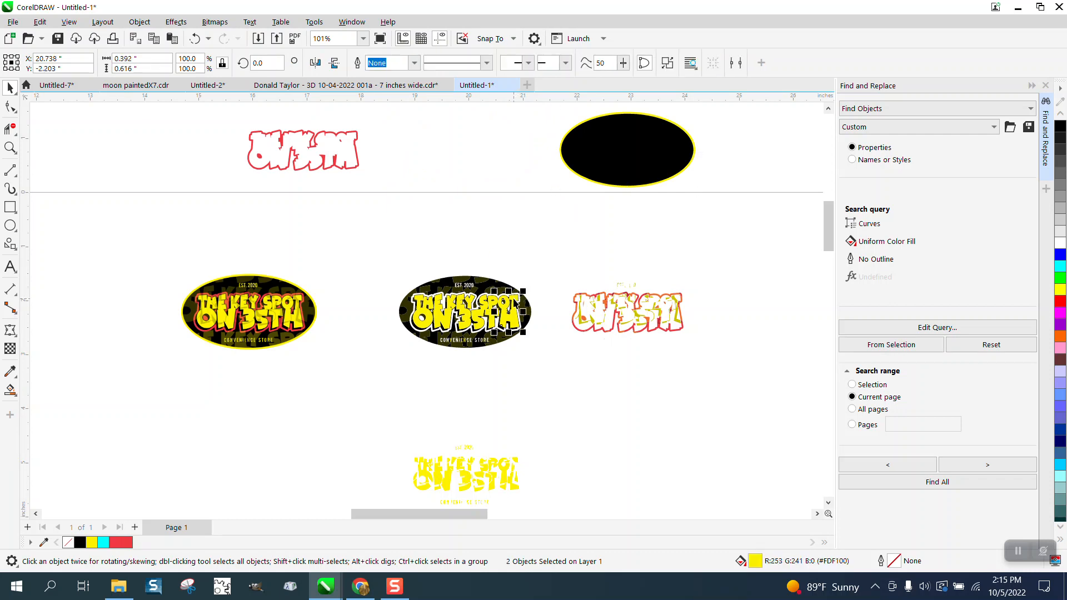
Move each remaining yellow lettering piece of the middle logo 3 inches up into the empty space above it.
{"action": "left_click_drag", "start_coordinate": [518, 301], "coordinate": [515, 140]}
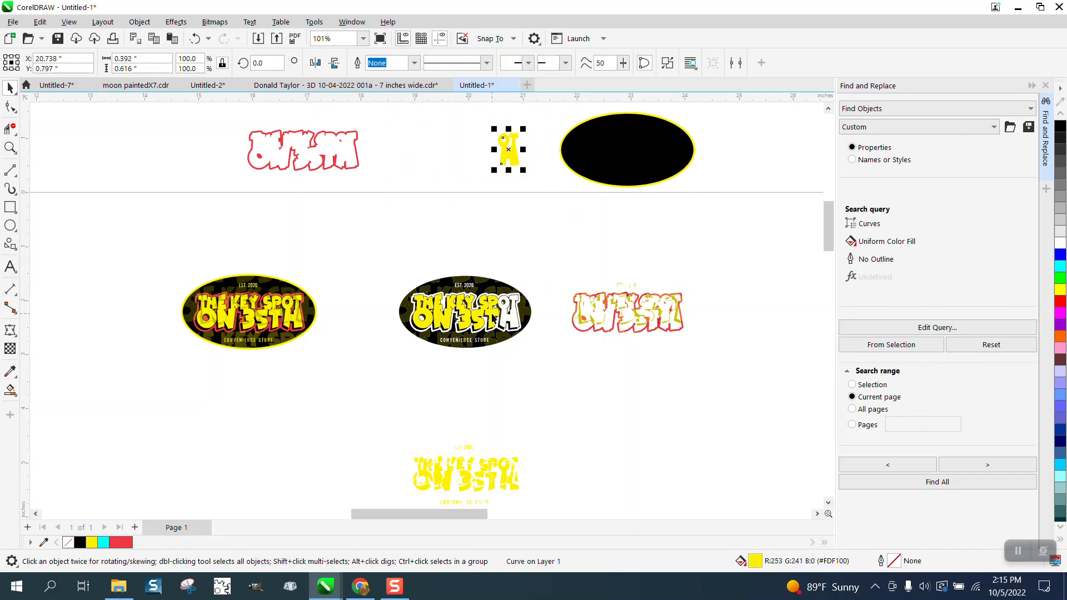
{"action": "left_click", "coordinate": [486, 314]}
{"action": "key", "text": "Up"}
{"action": "left_click", "coordinate": [467, 313]}
{"action": "key", "text": "Up"}
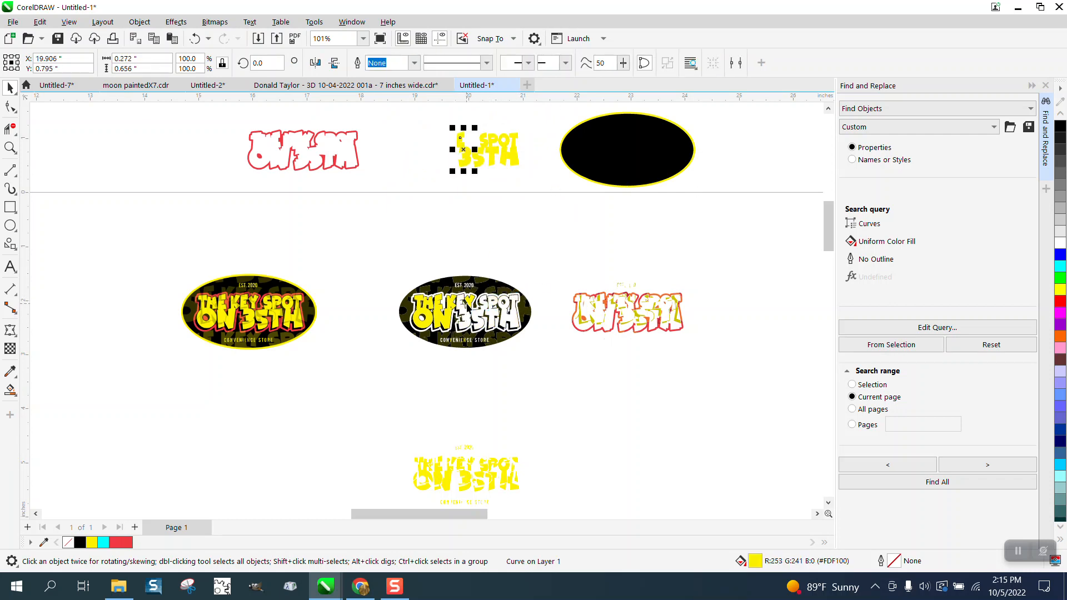
{"action": "left_click", "coordinate": [449, 320]}
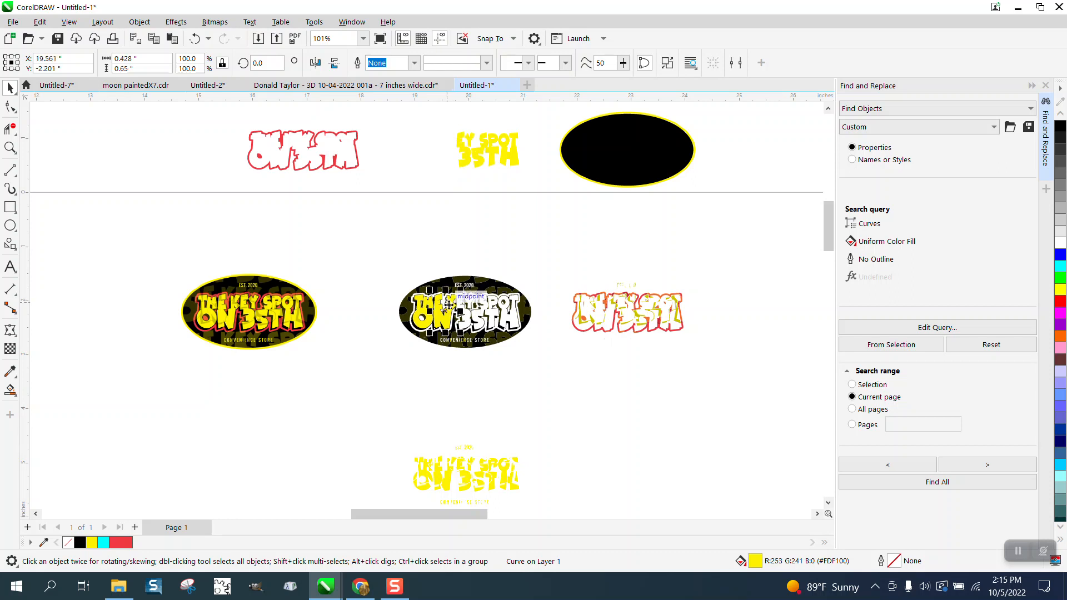
{"action": "key", "text": "Up"}
{"action": "left_click", "coordinate": [430, 323]}
{"action": "key", "text": "Up"}
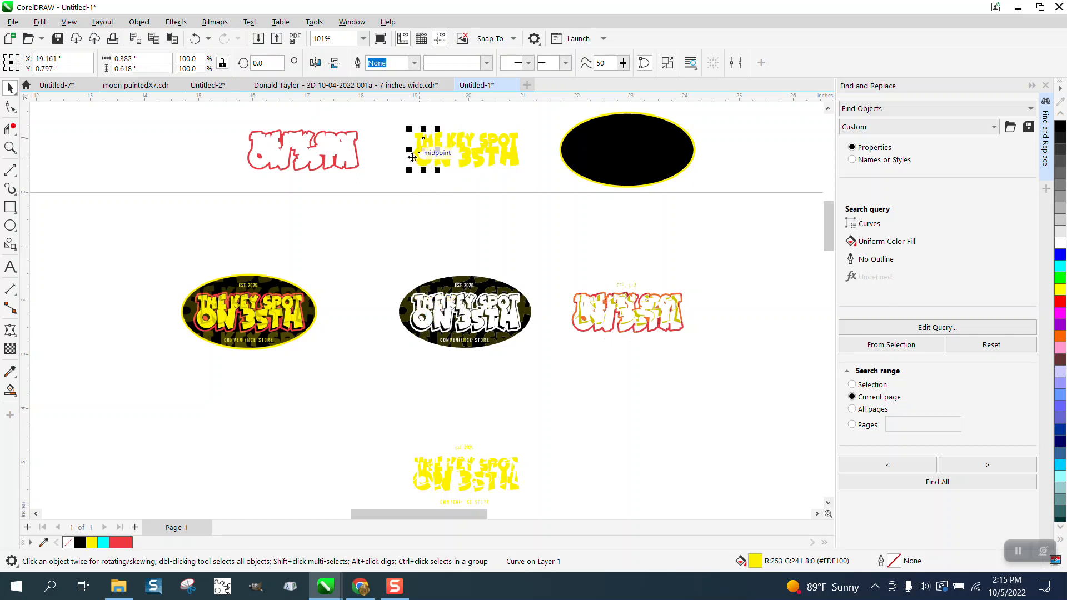
Group the yellow lettering pieces and move the group 3 inches left onto the red lettering outline.
{"action": "left_click_drag", "start_coordinate": [394, 112], "coordinate": [552, 195]}
{"action": "key", "text": "ctrl+g"}
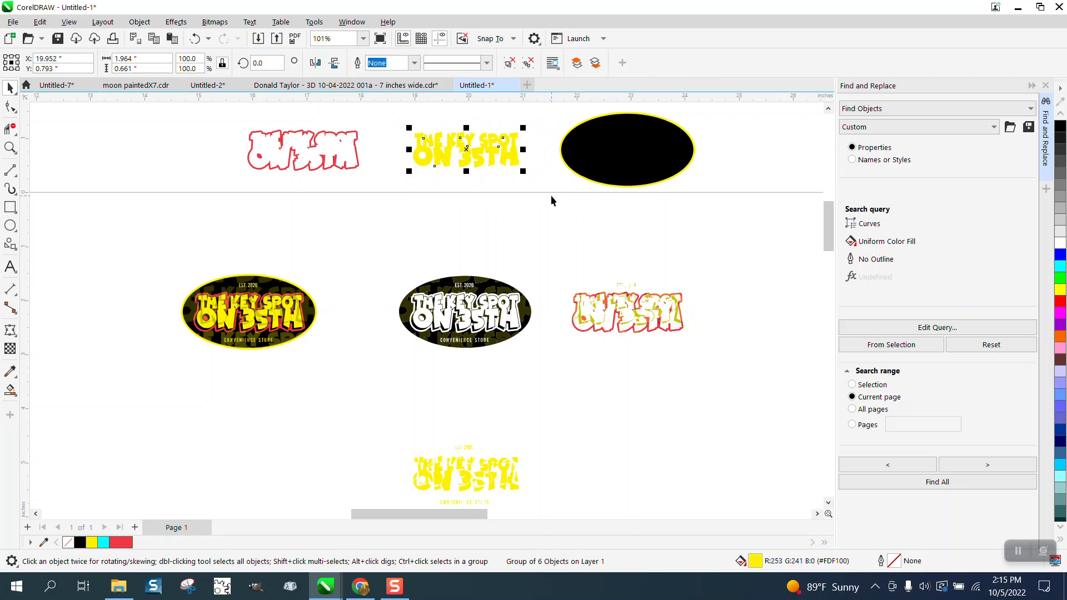
{"action": "key", "text": "Left"}
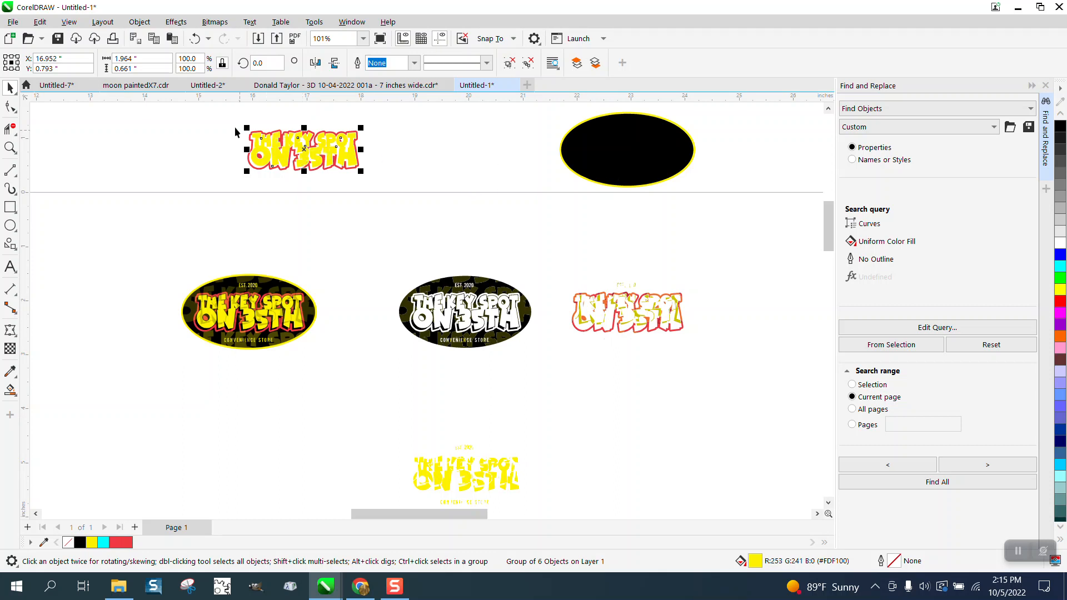
Send the solid black oval to the back of the stacking order.
{"action": "left_click_drag", "start_coordinate": [231, 118], "coordinate": [292, 156]}
{"action": "left_click_drag", "start_coordinate": [407, 190], "coordinate": [407, 190]}
{"action": "left_click", "coordinate": [615, 157]}
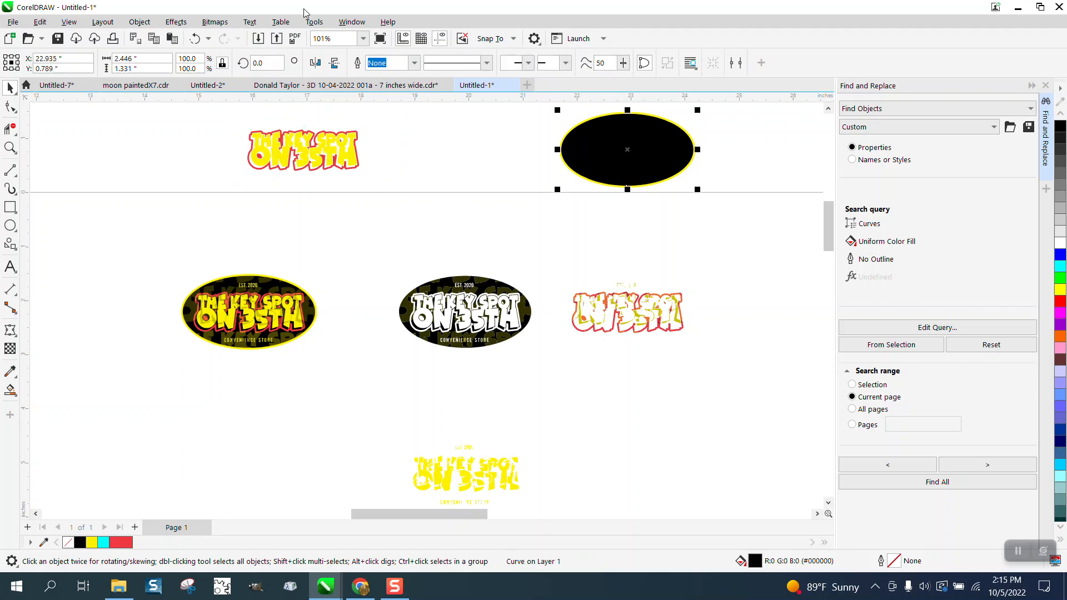
{"action": "left_click", "coordinate": [140, 22]}
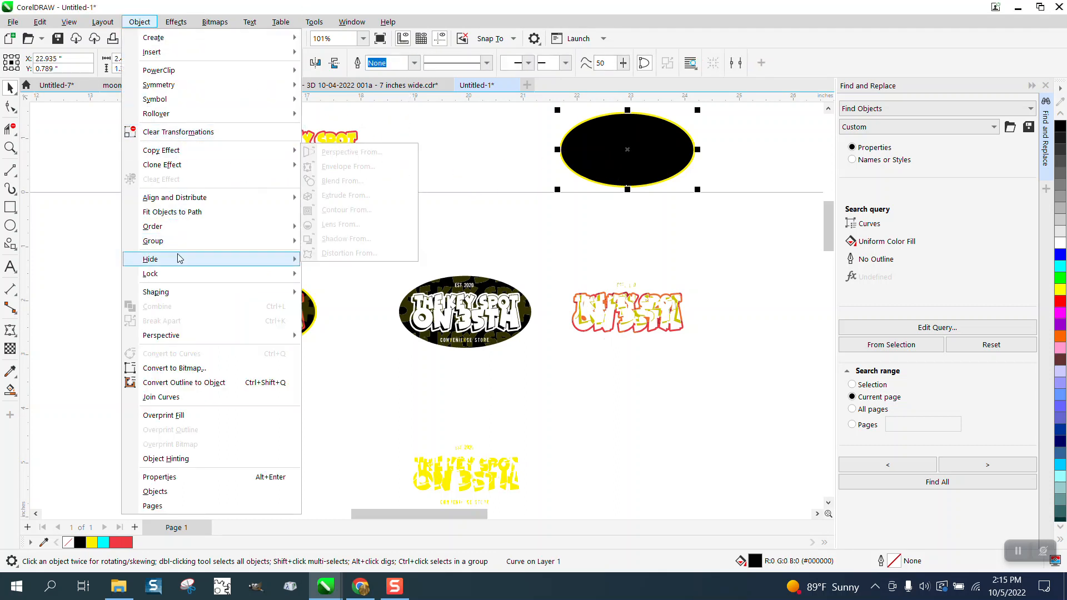
{"action": "mouse_move", "coordinate": [243, 230]}
{"action": "left_click", "coordinate": [348, 243]}
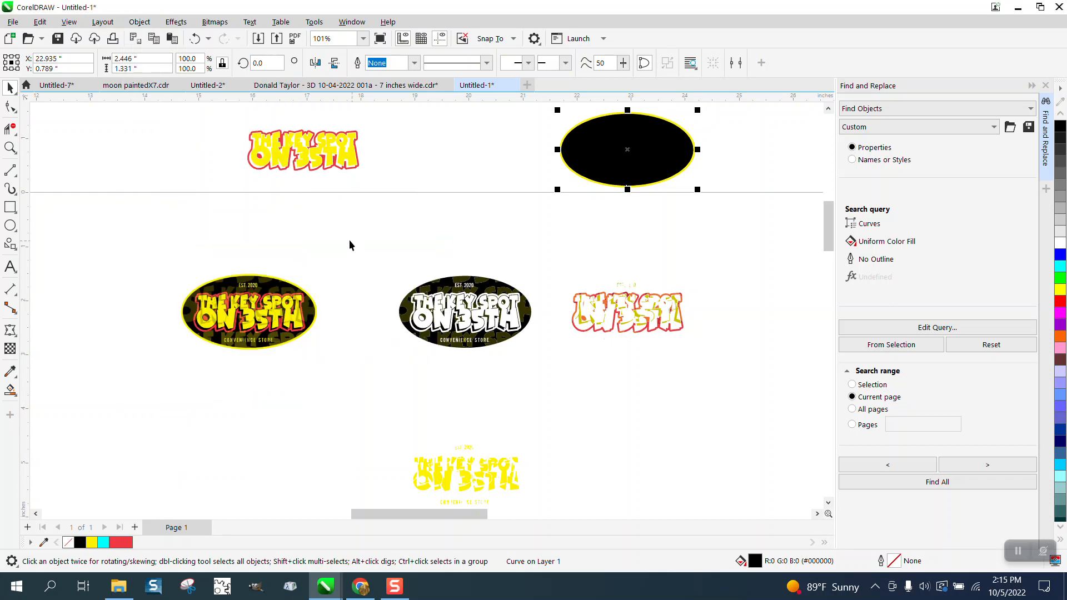
Move the yellow and red lettering together 6 inches right onto the black oval.
{"action": "left_click_drag", "start_coordinate": [222, 119], "coordinate": [415, 195]}
{"action": "key", "text": "Right"}
{"action": "key", "text": "Right"}
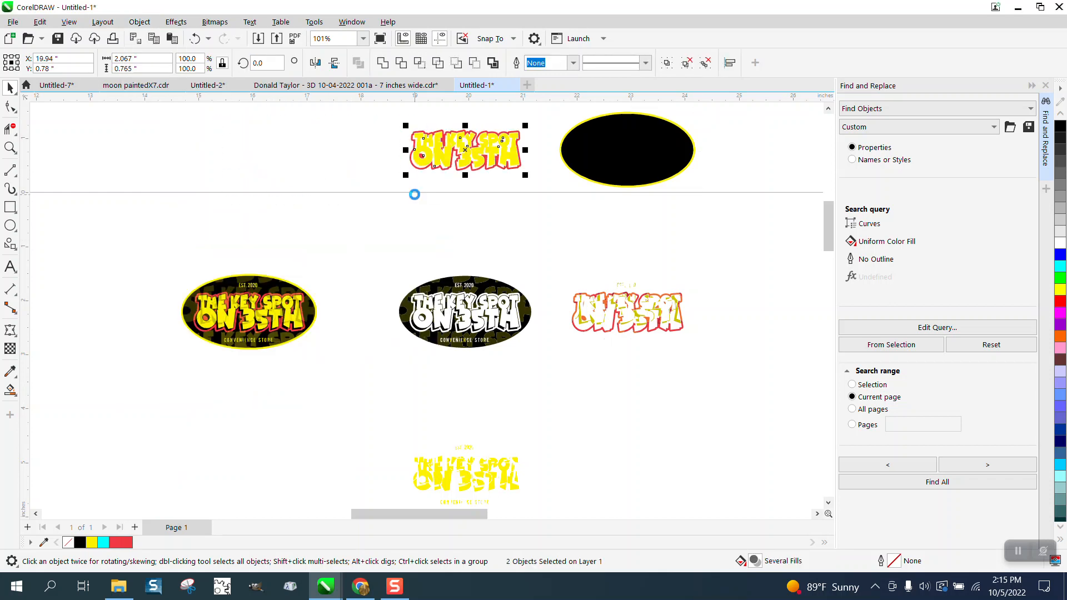
{"action": "left_click", "coordinate": [10, 147]}
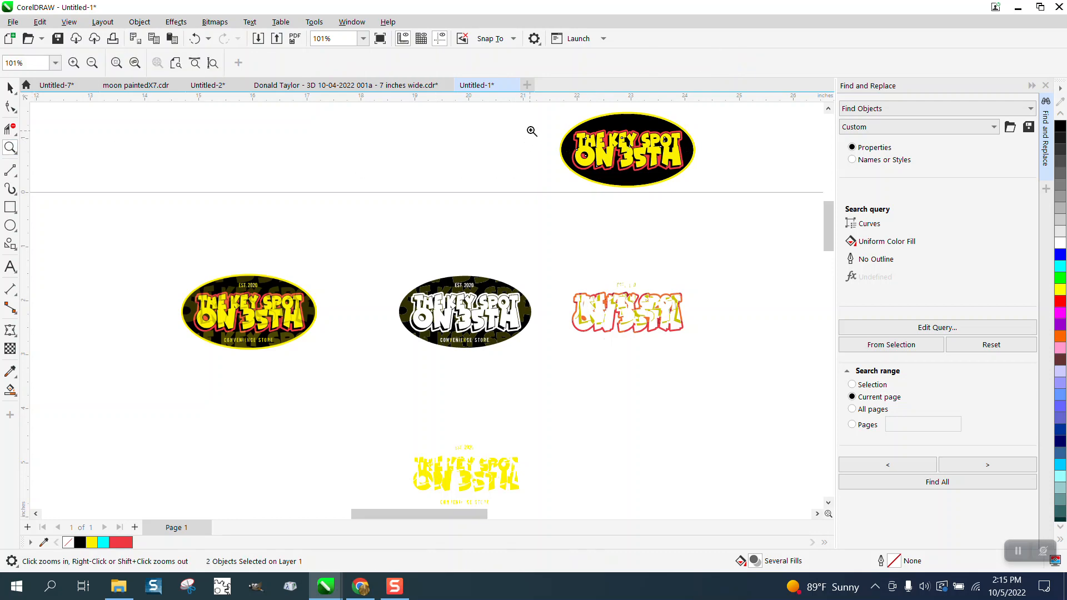
{"action": "left_click_drag", "start_coordinate": [546, 117], "coordinate": [789, 215]}
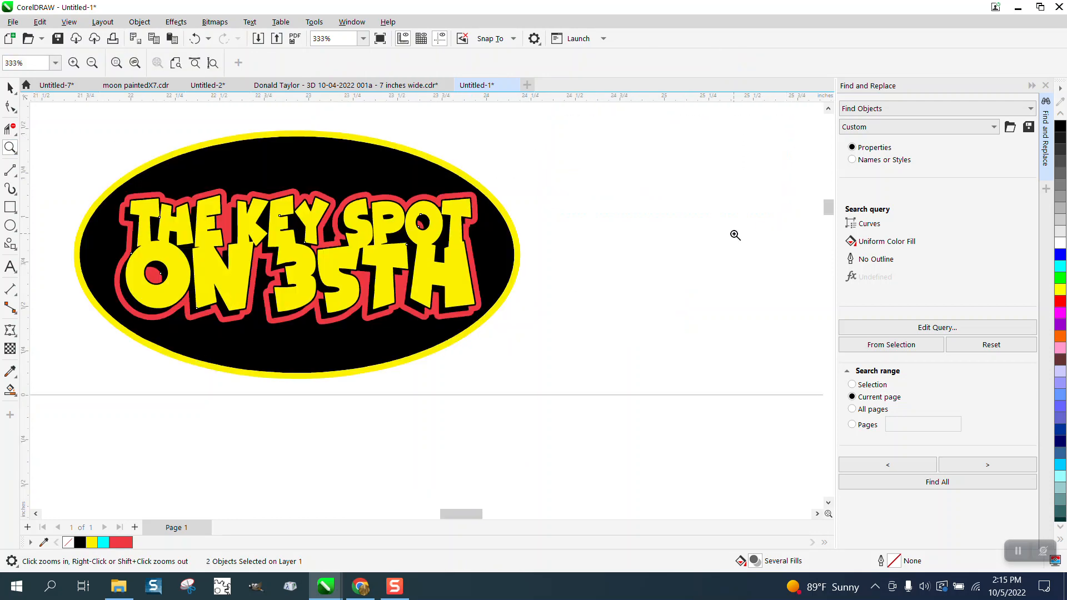
{"action": "scroll", "coordinate": [652, 204], "scroll_direction": "down", "scroll_amount": 3}
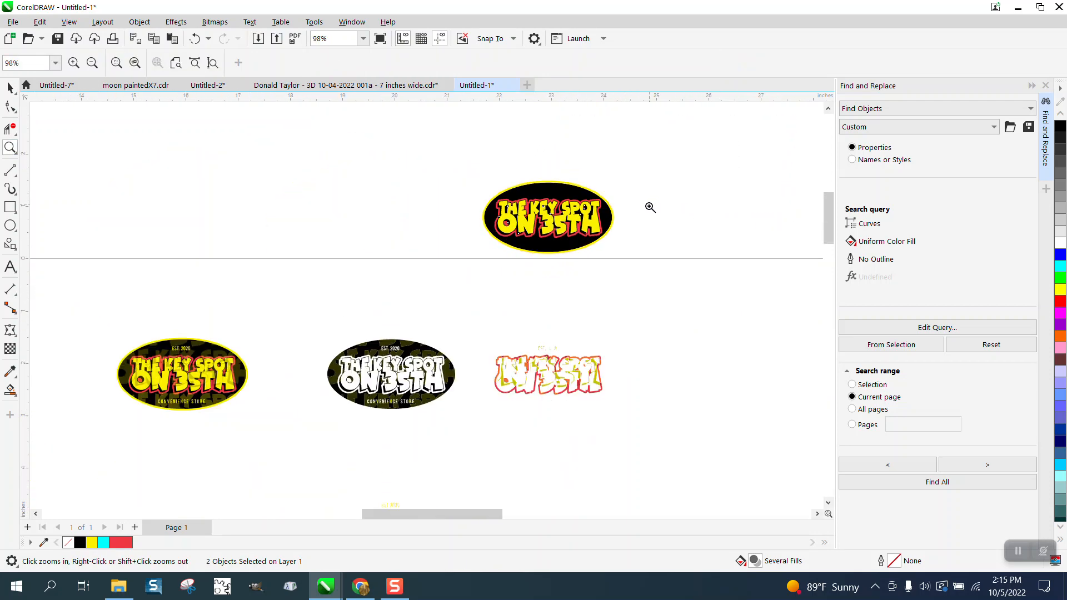
Place the original logo bitmap directly beside the rebuilt oval logo for comparison.
{"action": "left_click", "coordinate": [11, 88]}
{"action": "left_click_drag", "start_coordinate": [190, 368], "coordinate": [423, 205]}
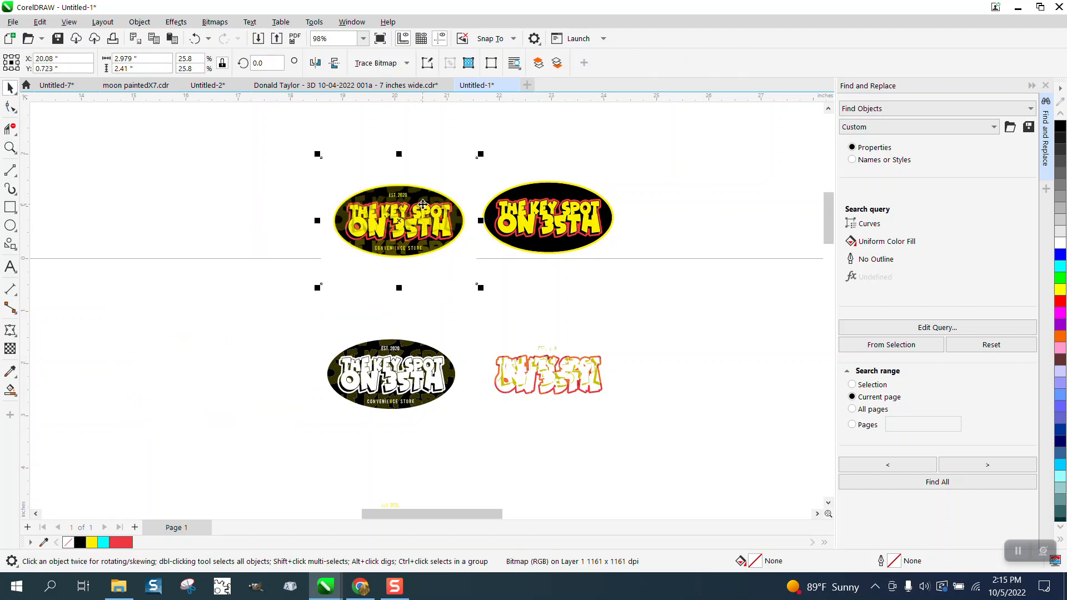
{"action": "left_click", "coordinate": [10, 147]}
{"action": "left_click_drag", "start_coordinate": [335, 164], "coordinate": [706, 309]}
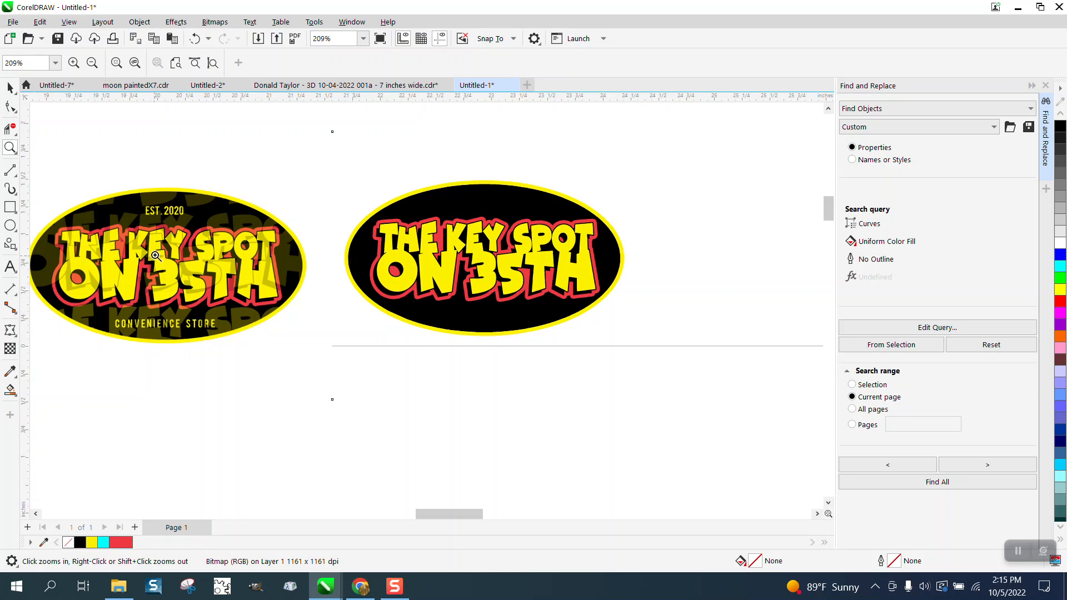
Compare the original bitmap's small text and faded background lettering with the rebuilt logo.
{"action": "left_click_drag", "start_coordinate": [159, 194], "coordinate": [302, 247]}
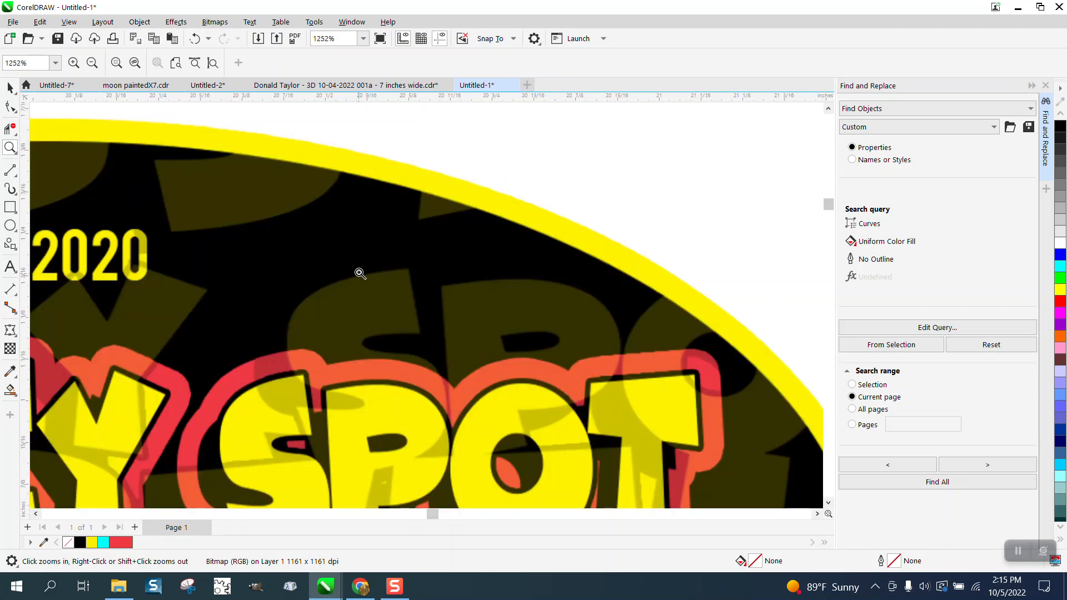
{"action": "scroll", "coordinate": [360, 273], "scroll_direction": "down", "scroll_amount": 2}
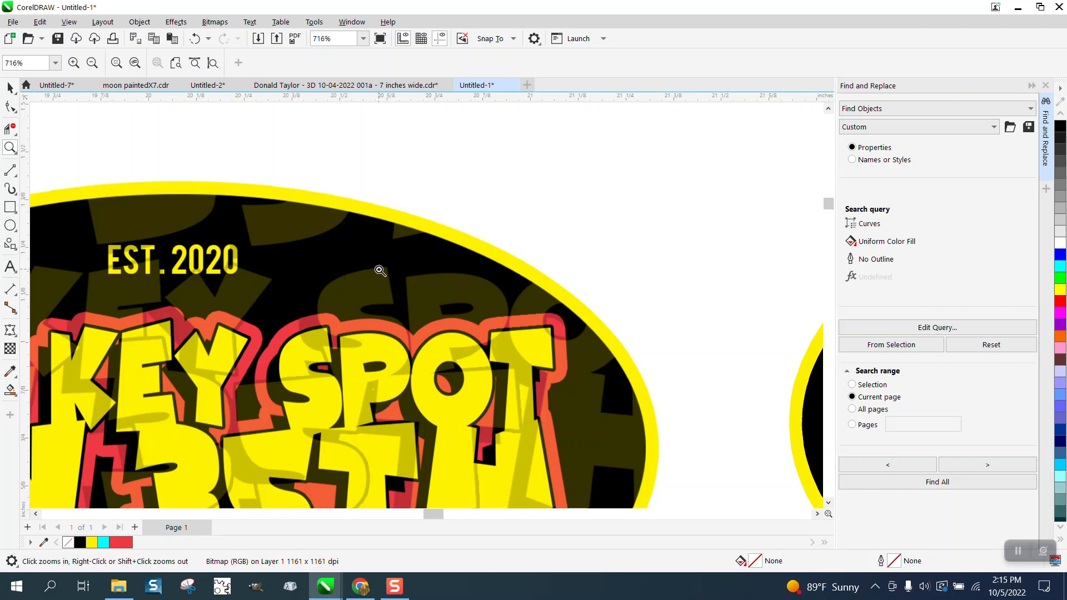
{"action": "scroll", "coordinate": [380, 271], "scroll_direction": "down", "scroll_amount": 1}
{"action": "scroll", "coordinate": [342, 263], "scroll_direction": "down", "scroll_amount": 2}
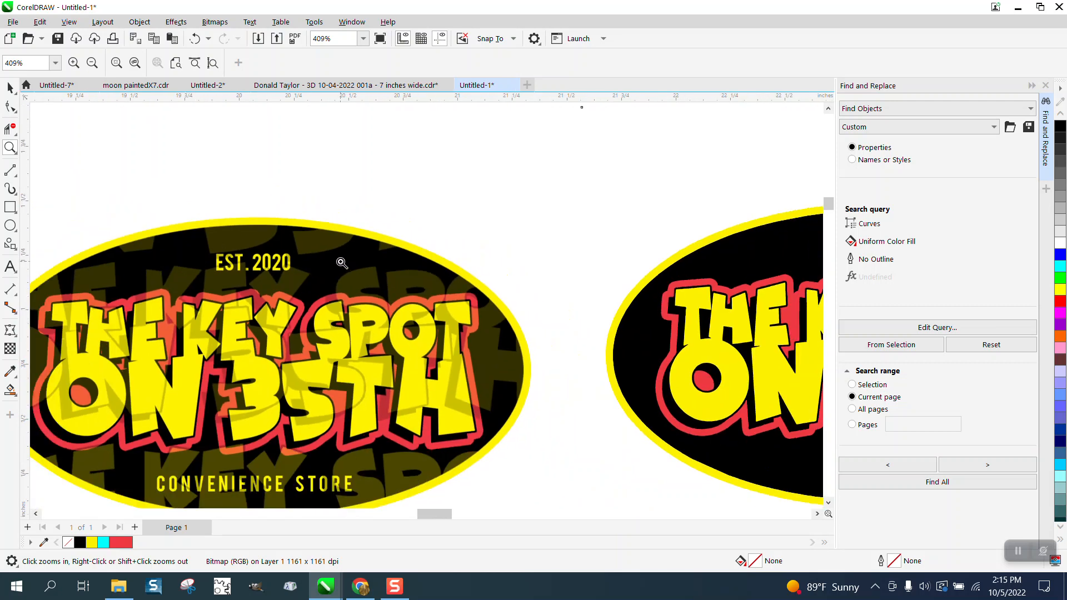
{"action": "scroll", "coordinate": [342, 263], "scroll_direction": "down", "scroll_amount": 3}
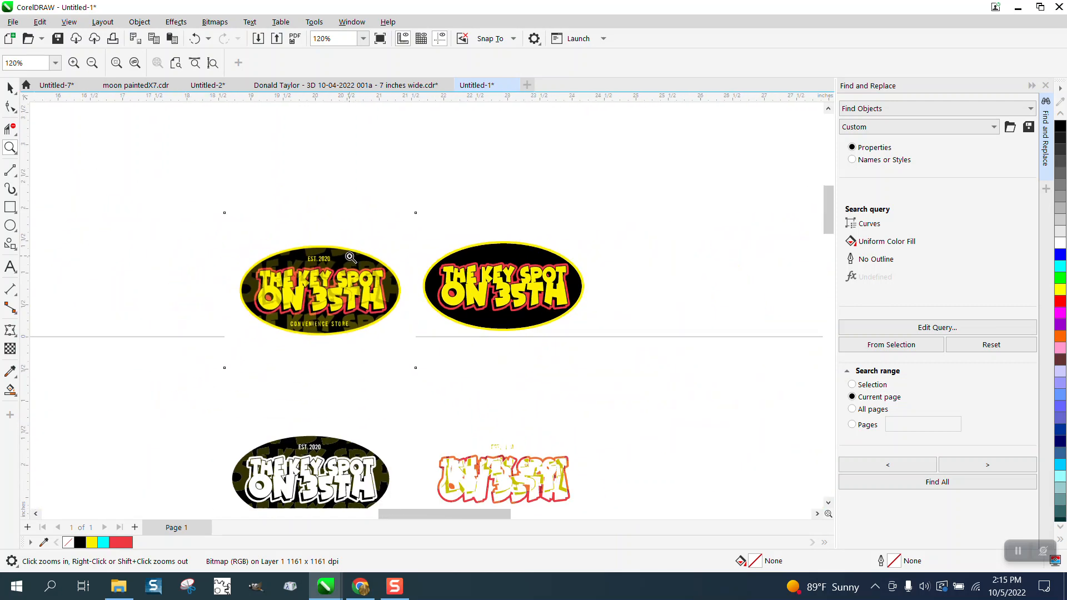
{"action": "scroll", "coordinate": [350, 257], "scroll_direction": "down", "scroll_amount": 1}
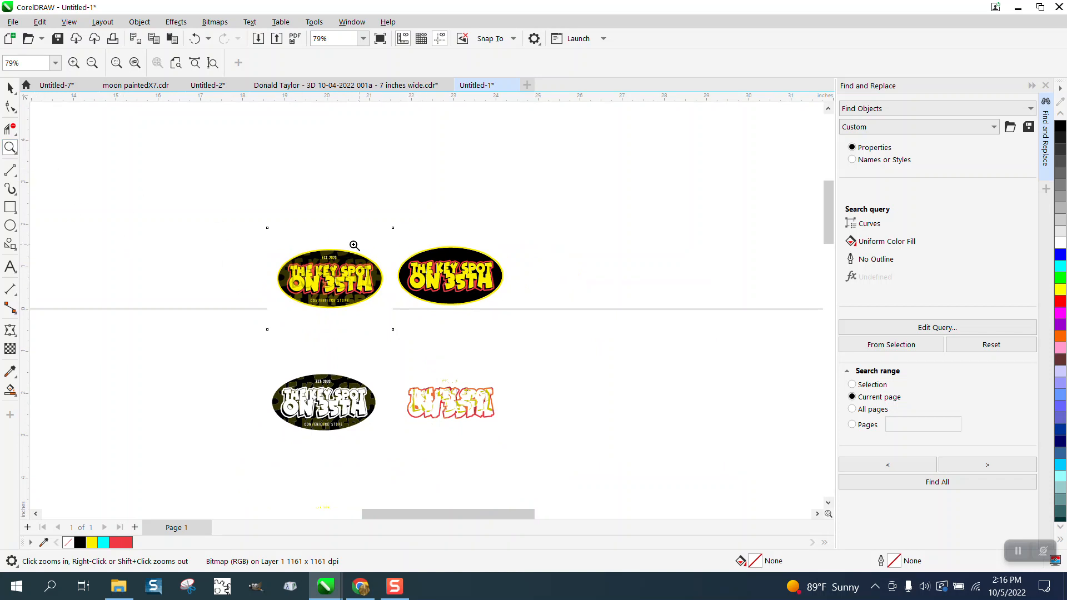
{"action": "left_click_drag", "start_coordinate": [363, 244], "coordinate": [582, 328]}
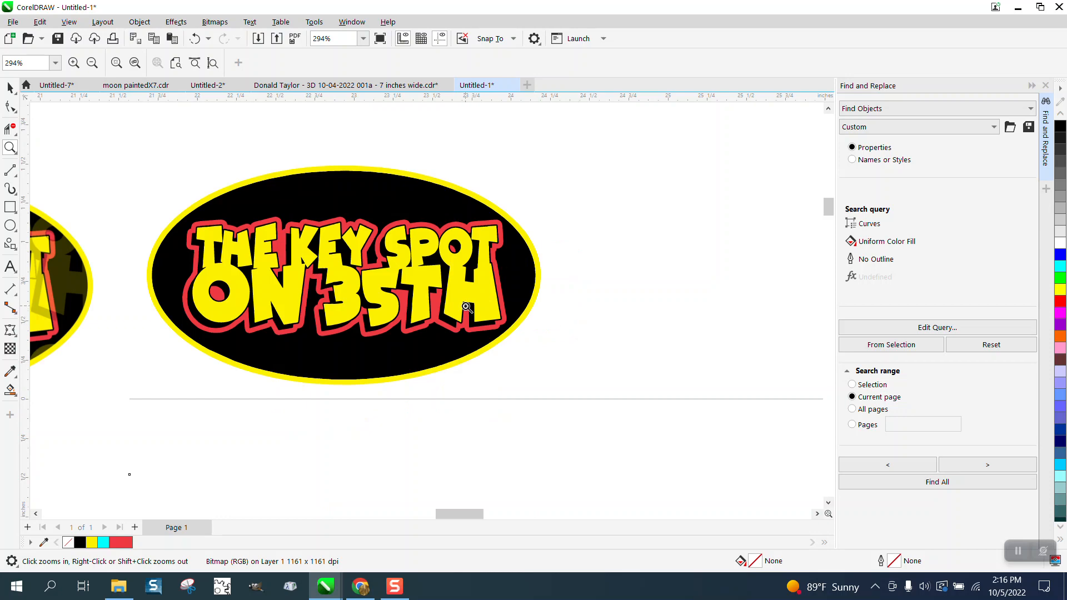
Close Find and Replace and examine the EST. 2020 text on the original bitmap up close.
{"action": "left_click", "coordinate": [1046, 87]}
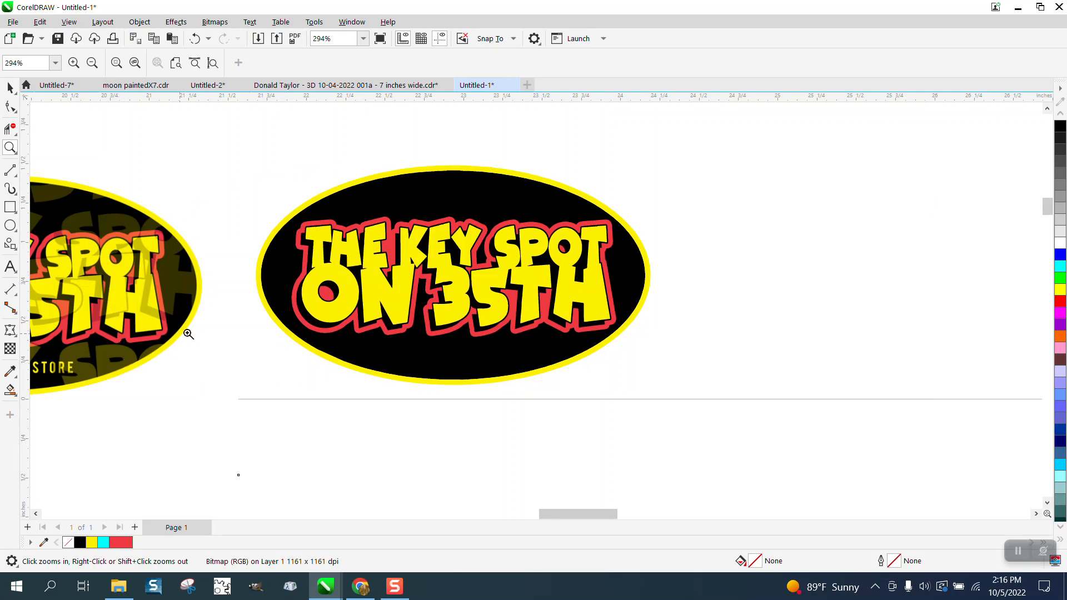
{"action": "left_click", "coordinate": [10, 87]}
{"action": "scroll", "coordinate": [189, 181], "scroll_direction": "down", "scroll_amount": 1}
{"action": "scroll", "coordinate": [216, 202], "scroll_direction": "down", "scroll_amount": 1}
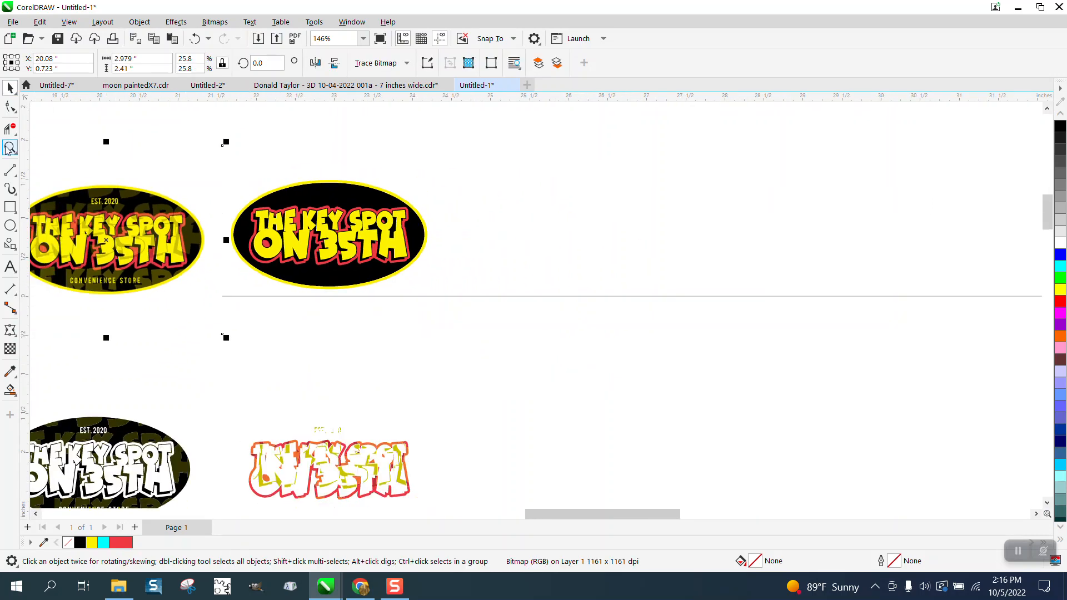
{"action": "left_click", "coordinate": [10, 147]}
{"action": "left_click_drag", "start_coordinate": [164, 228], "coordinate": [165, 228]}
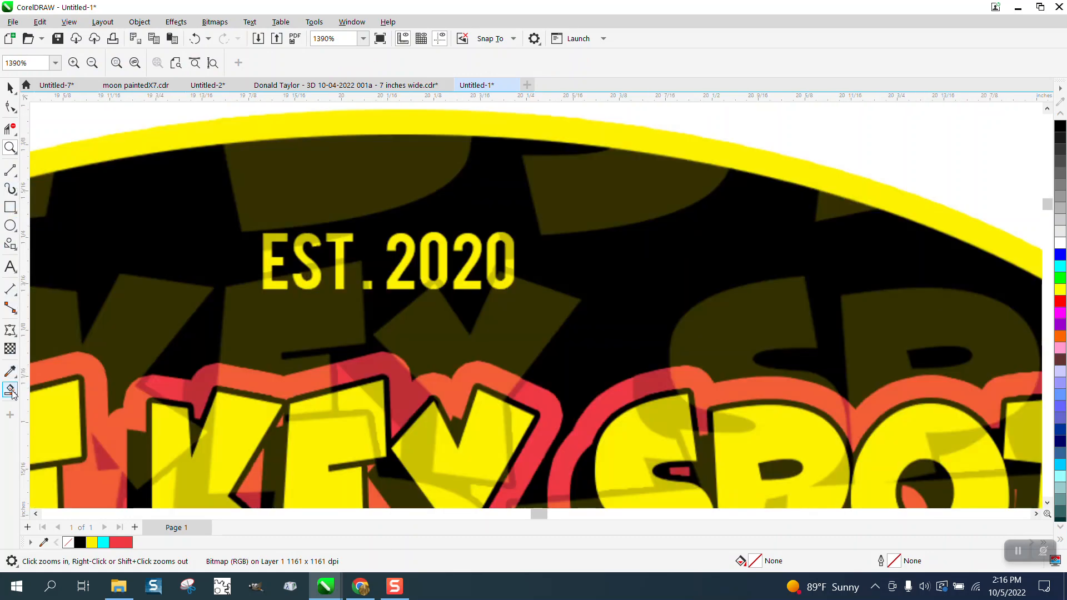
{"action": "left_click", "coordinate": [10, 88]}
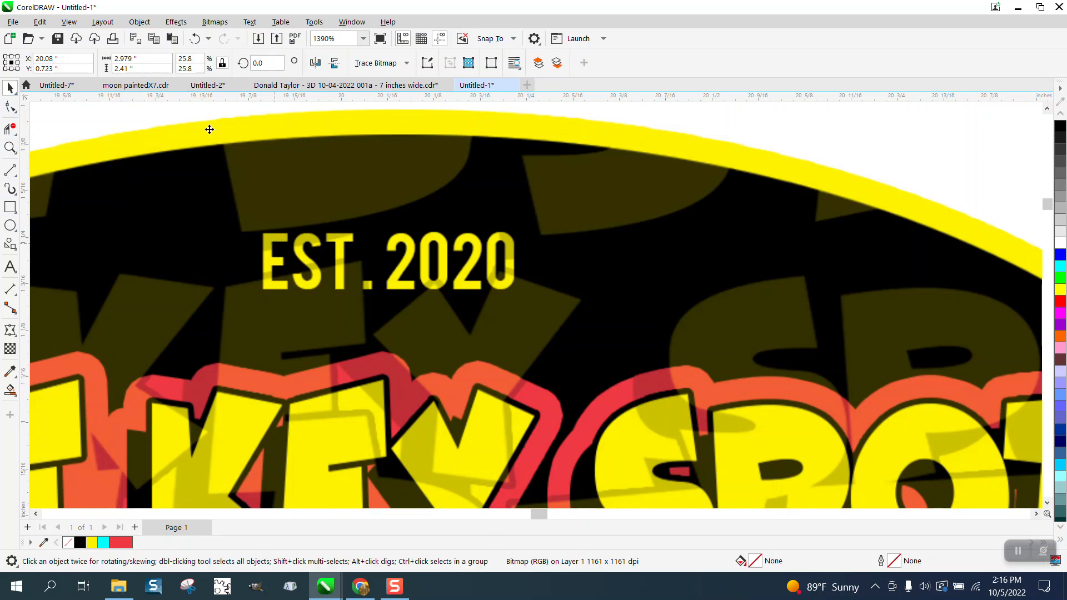
{"action": "scroll", "coordinate": [207, 120], "scroll_direction": "down", "scroll_amount": 10}
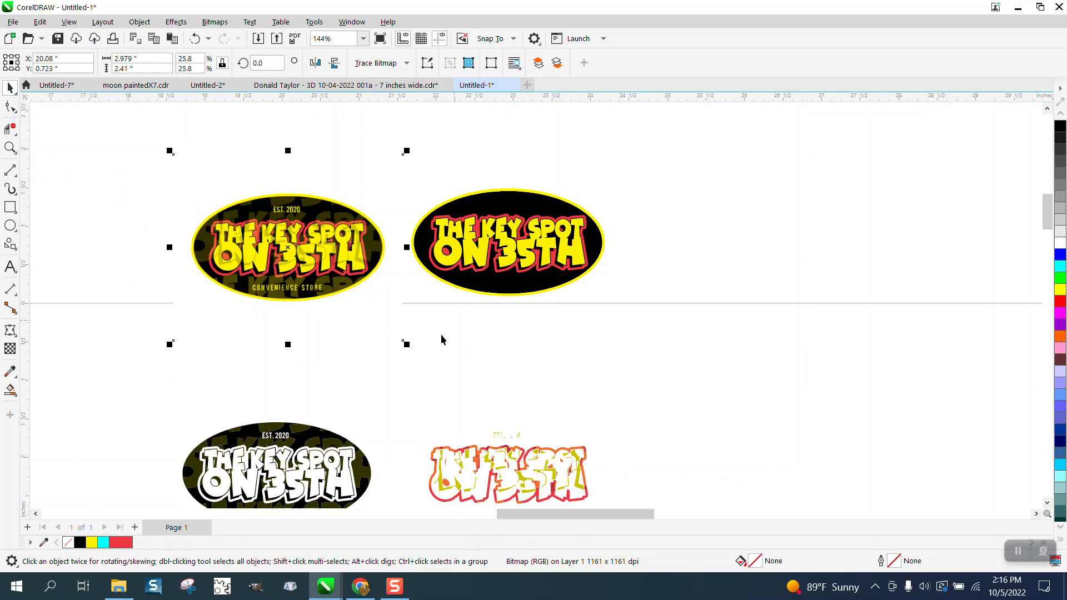
Smart Fill the E of EST. 2020 on the white-lettered logo with yellow from the RGB palette and no outline.
{"action": "left_click", "coordinate": [10, 147]}
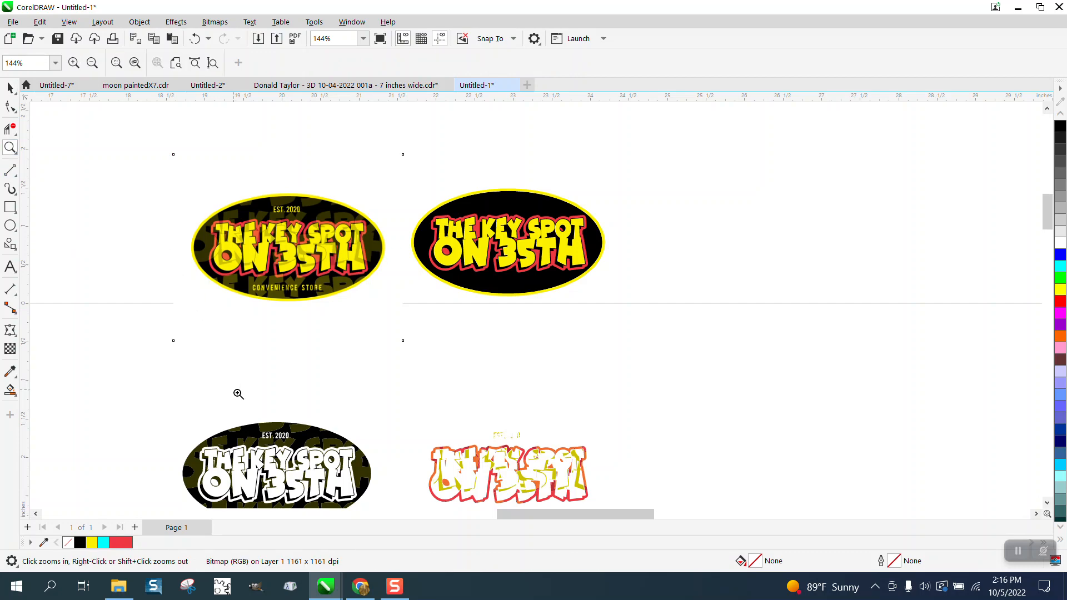
{"action": "left_click_drag", "start_coordinate": [238, 393], "coordinate": [364, 461]}
{"action": "left_click", "coordinate": [10, 390]}
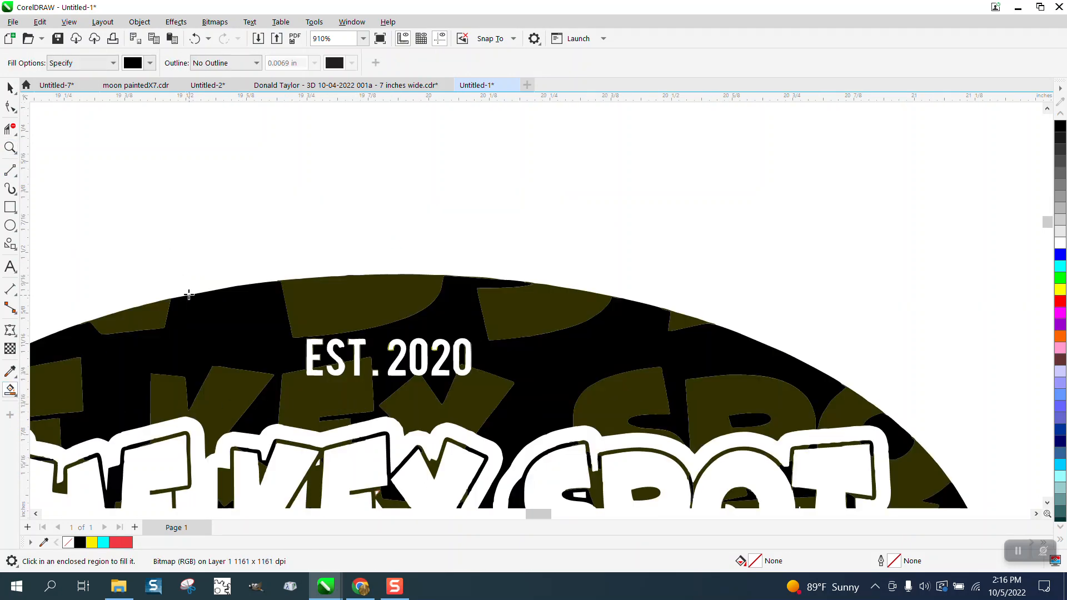
{"action": "left_click", "coordinate": [150, 63]}
{"action": "left_click", "coordinate": [235, 146]}
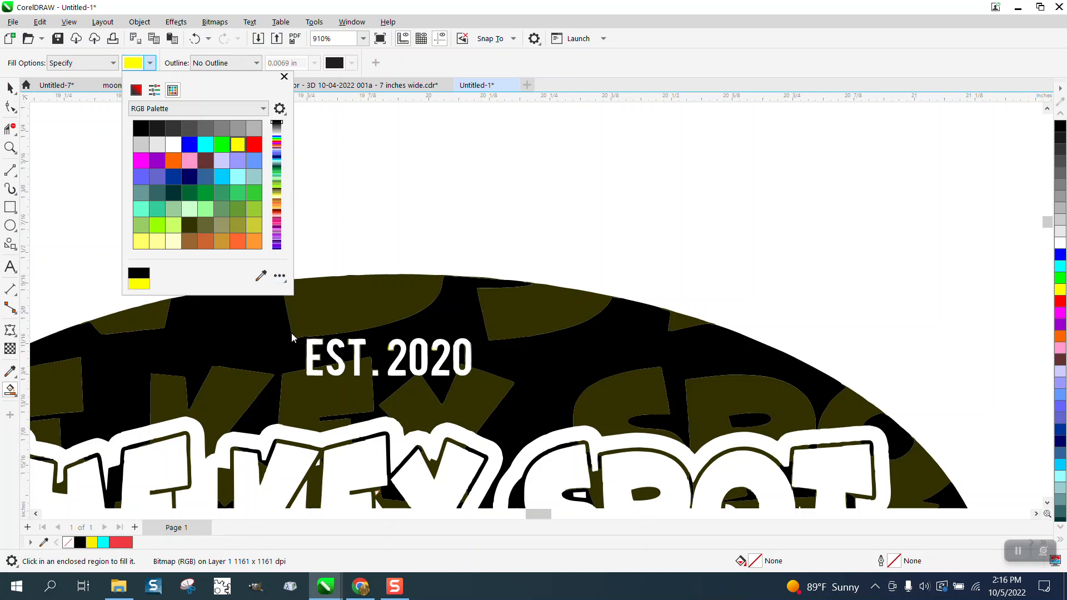
{"action": "left_click", "coordinate": [312, 348]}
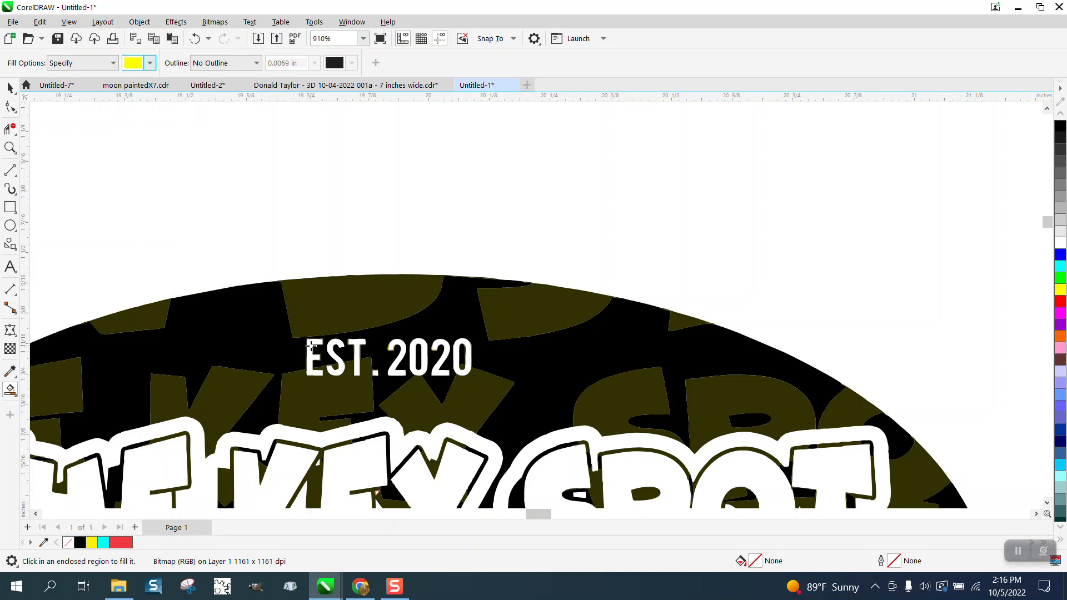
{"action": "left_click", "coordinate": [311, 346]}
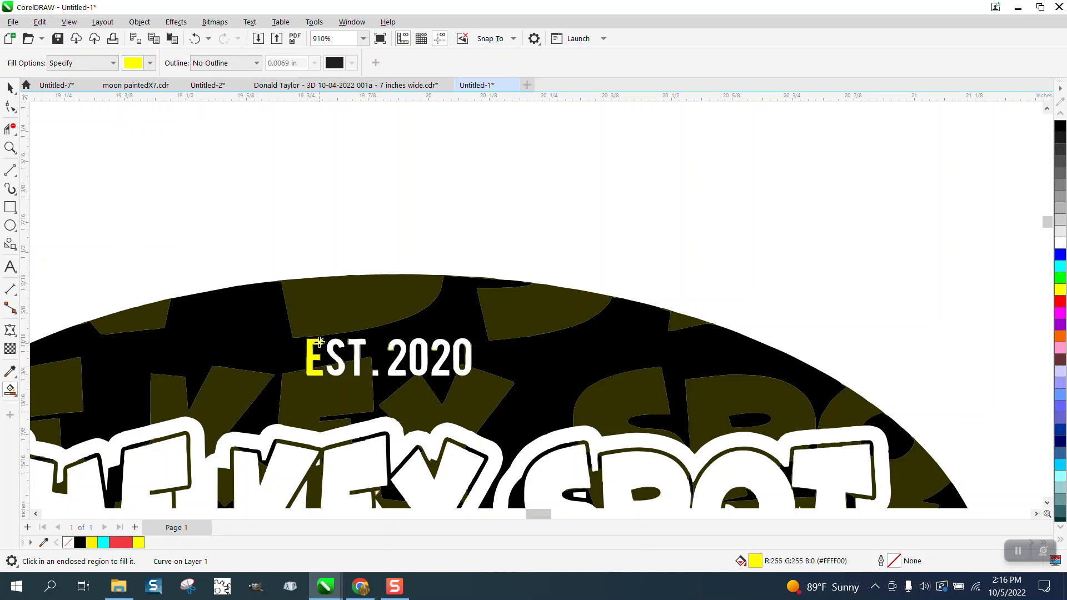
{"action": "scroll", "coordinate": [323, 343], "scroll_direction": "down", "scroll_amount": 10}
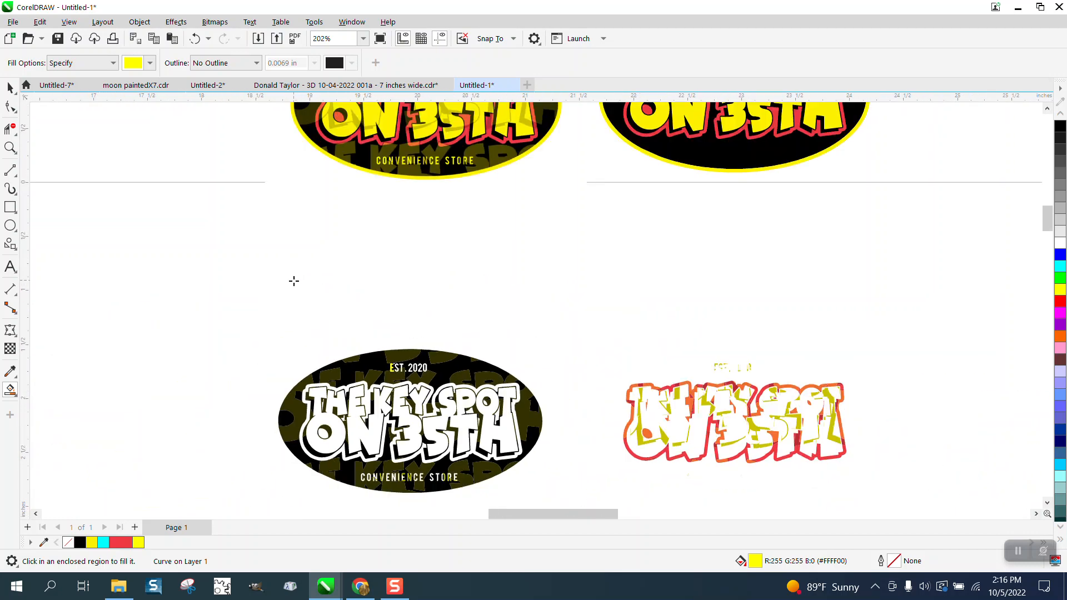
{"action": "left_click", "coordinate": [10, 87]}
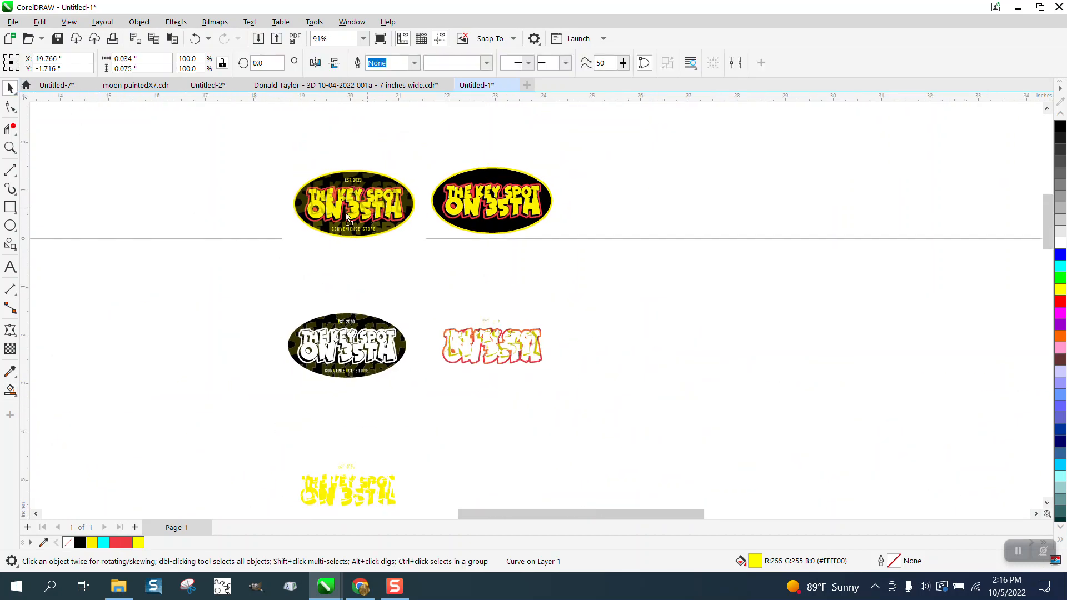
Move the original logo bitmap clear of the rebuilt logo and nudge the yellow E of EST. 2020 up 3 inches.
{"action": "left_click_drag", "start_coordinate": [410, 224], "coordinate": [214, 230]}
{"action": "key", "text": "Up"}
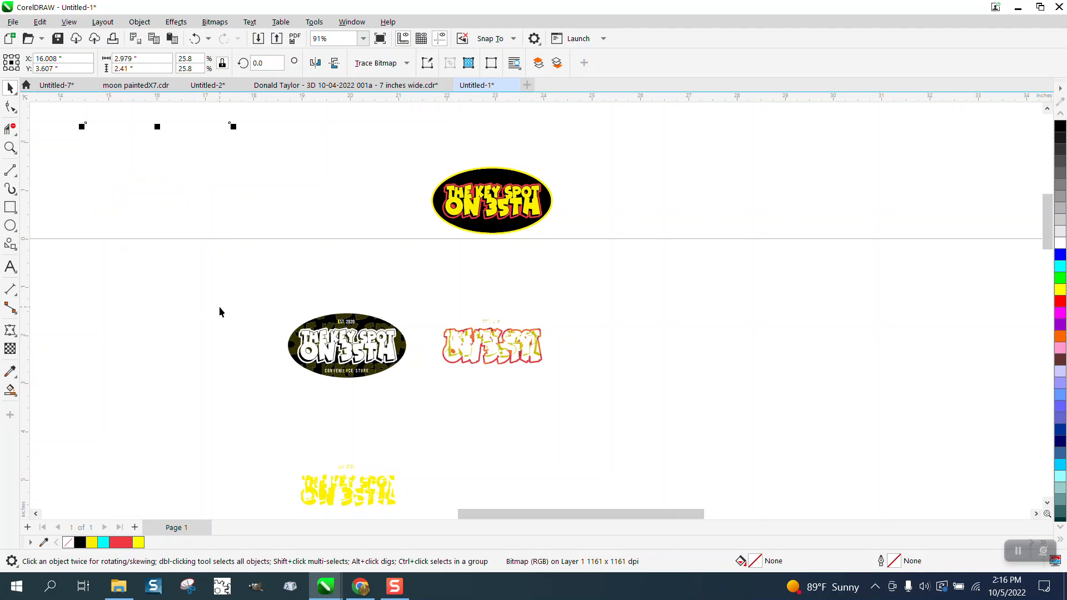
{"action": "left_click", "coordinate": [10, 148]}
{"action": "left_click_drag", "start_coordinate": [266, 289], "coordinate": [454, 392]}
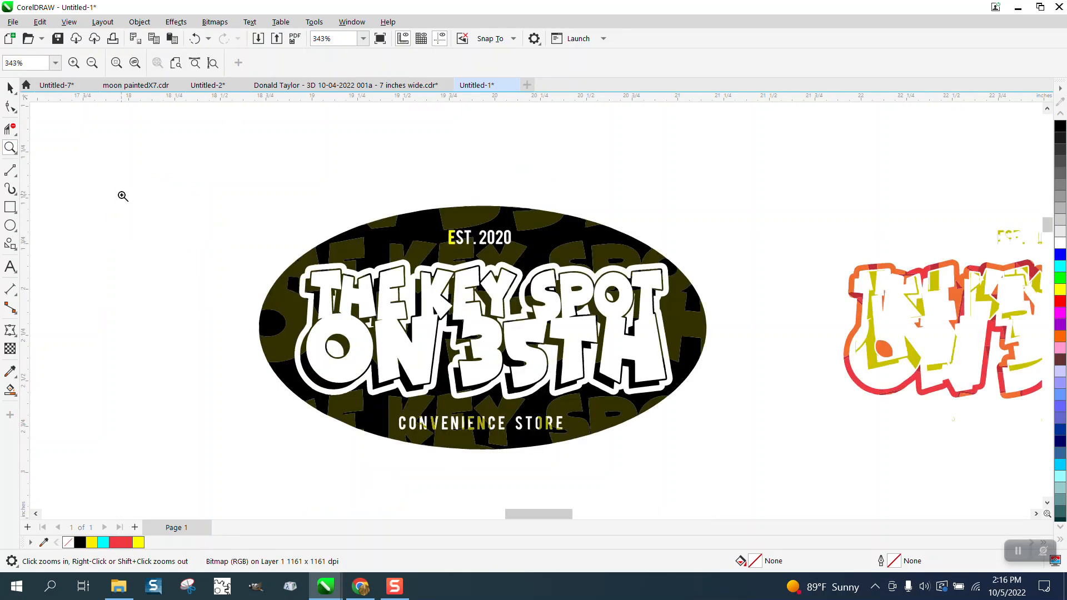
{"action": "left_click", "coordinate": [10, 87]}
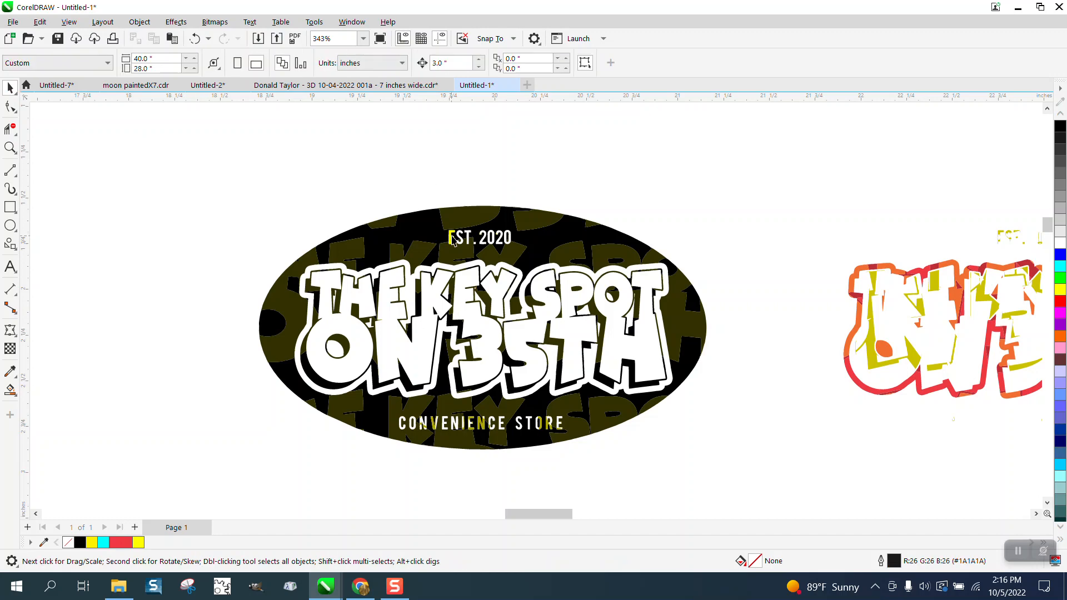
{"action": "left_click", "coordinate": [451, 239]}
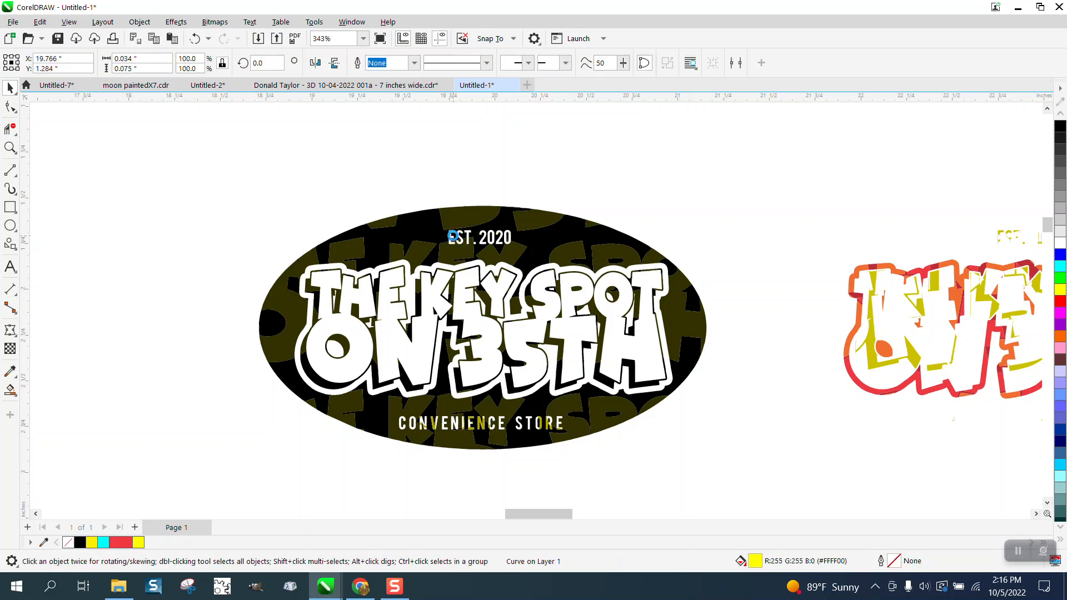
{"action": "left_click", "coordinate": [10, 391]}
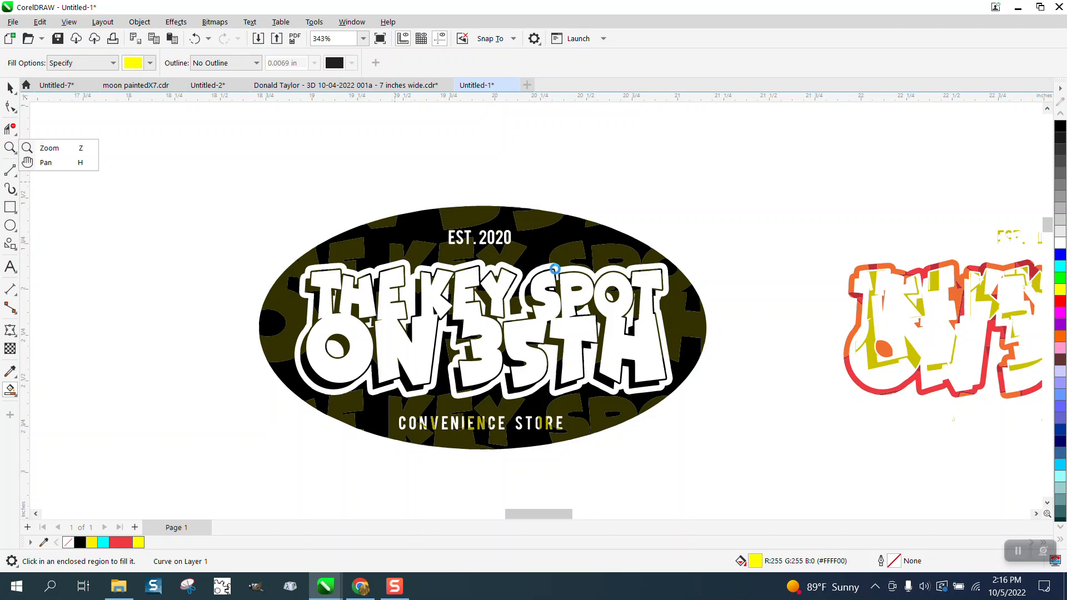
{"action": "left_click", "coordinate": [555, 269]}
{"action": "left_click", "coordinate": [195, 39]}
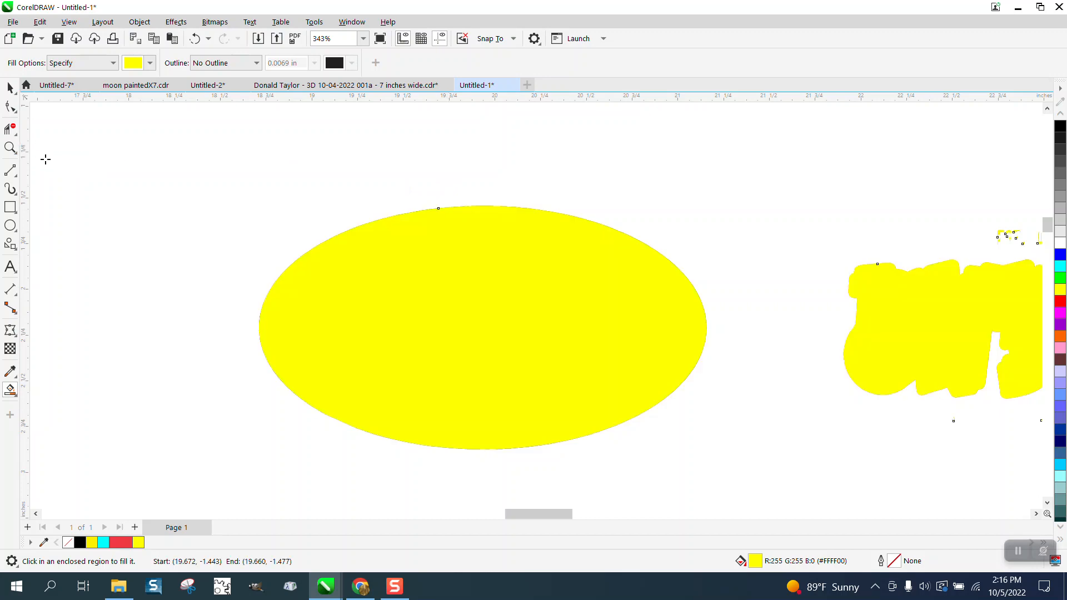
{"action": "key", "text": "ctrl+shift+z"}
{"action": "left_click", "coordinate": [194, 38]}
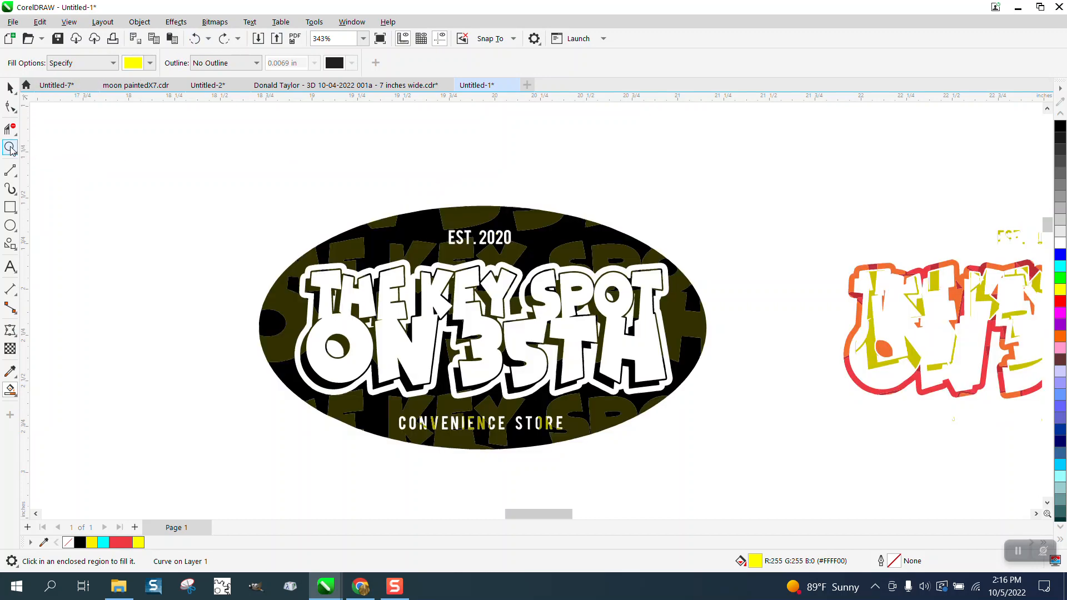
Smart Fill the S, T, period and 2020 of EST. 2020 with yellow and no outline, nudging each piece up 3 inches.
{"action": "left_click", "coordinate": [10, 148]}
{"action": "left_click_drag", "start_coordinate": [379, 168], "coordinate": [675, 341]}
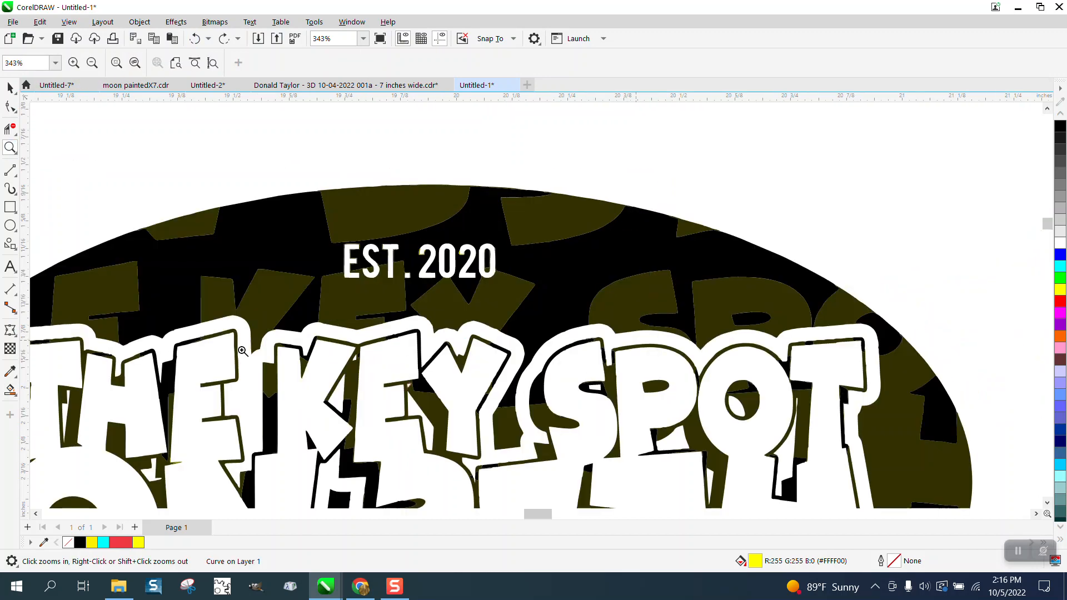
{"action": "left_click", "coordinate": [10, 390]}
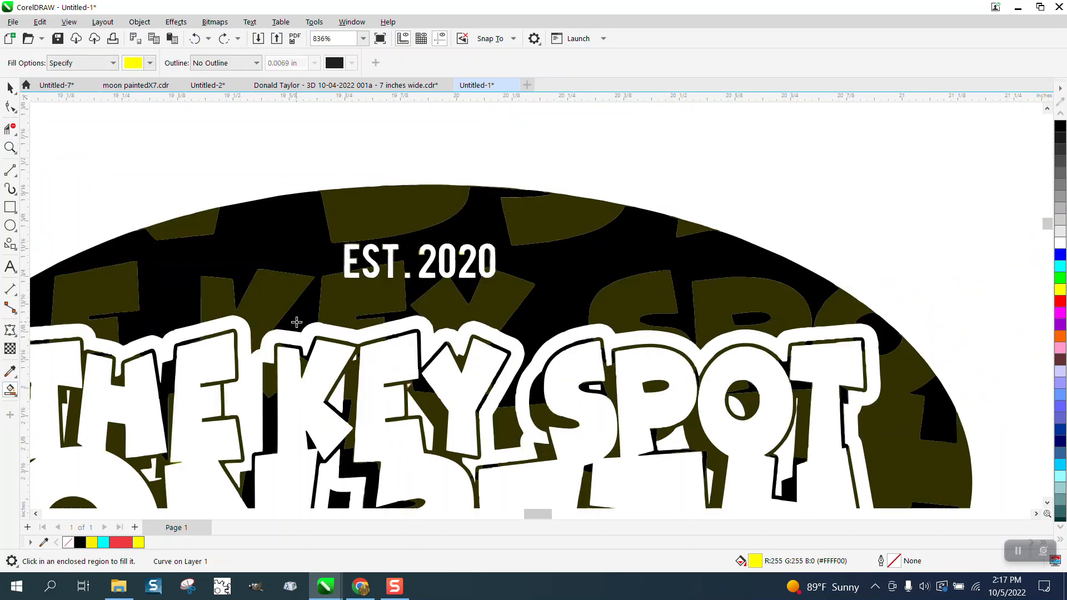
{"action": "left_click", "coordinate": [366, 258]}
{"action": "left_click", "coordinate": [391, 254]}
{"action": "left_click", "coordinate": [407, 275]}
{"action": "left_click", "coordinate": [424, 271]}
{"action": "left_click", "coordinate": [448, 267]}
{"action": "left_click", "coordinate": [463, 272]}
{"action": "left_click", "coordinate": [485, 272]}
Nudge all the yellow EST. 2020 pieces together 3 inches to the right onto the rebuilt black oval logo.
{"action": "scroll", "coordinate": [463, 274], "scroll_direction": "down", "scroll_amount": 6}
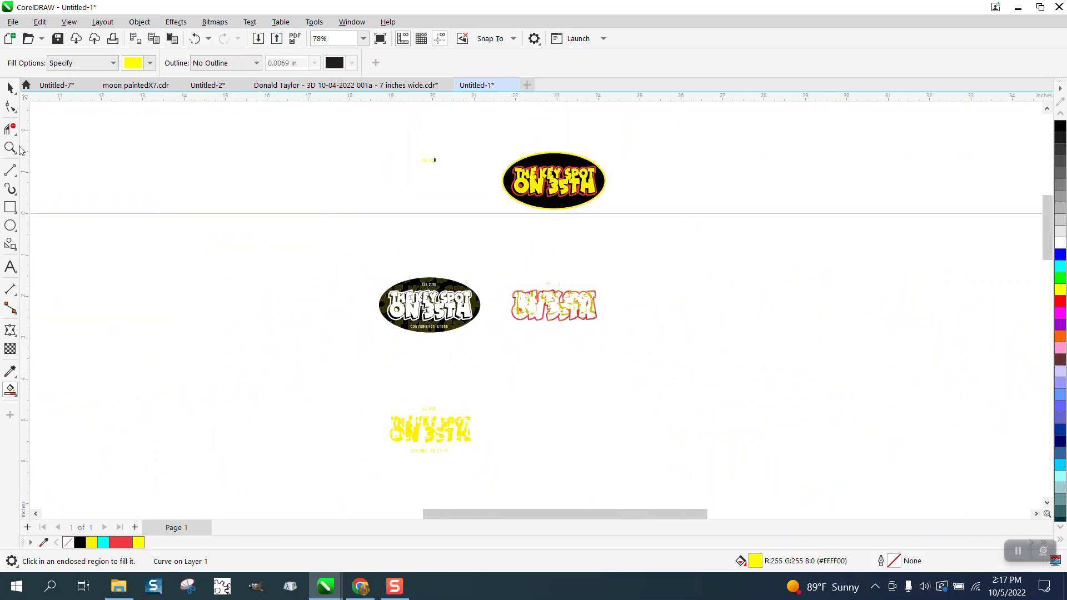
{"action": "left_click", "coordinate": [11, 147]}
{"action": "left_click_drag", "start_coordinate": [405, 143], "coordinate": [710, 233]}
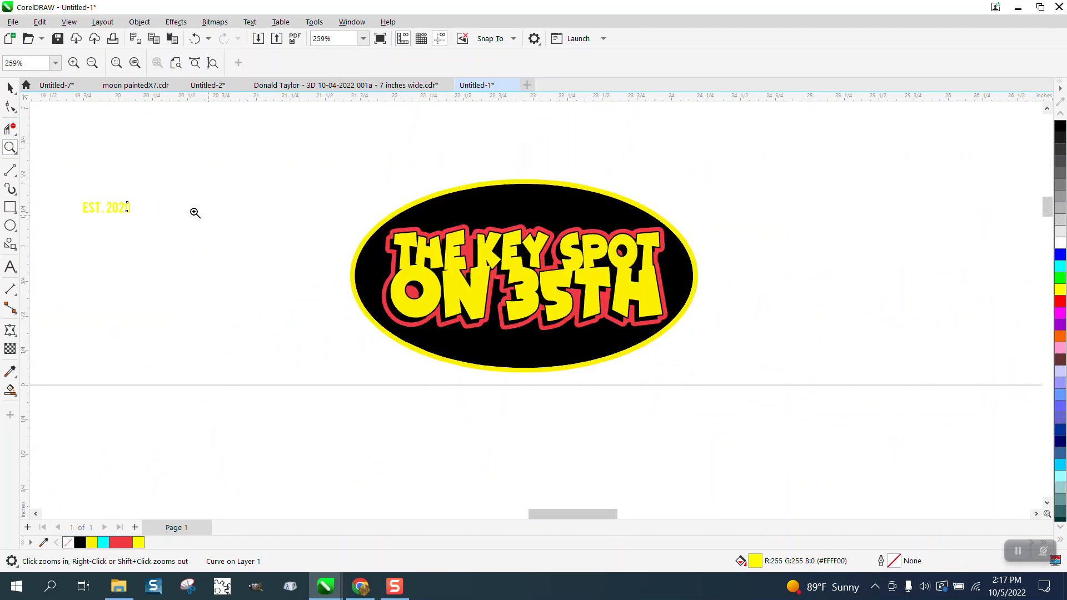
{"action": "left_click", "coordinate": [10, 87]}
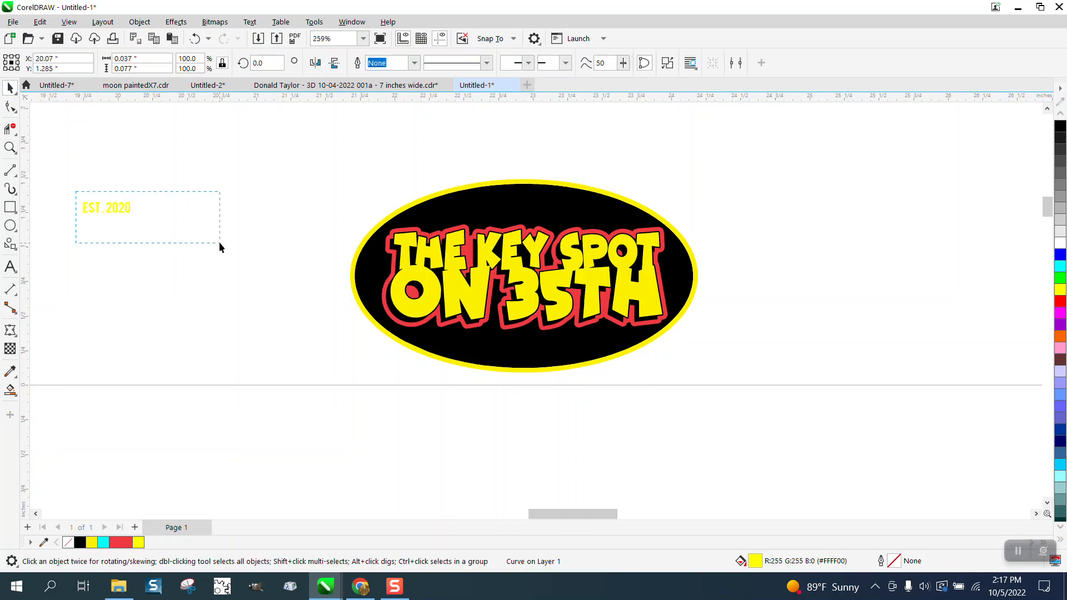
{"action": "left_click_drag", "start_coordinate": [220, 243], "coordinate": [219, 243]}
{"action": "key", "text": "Right"}
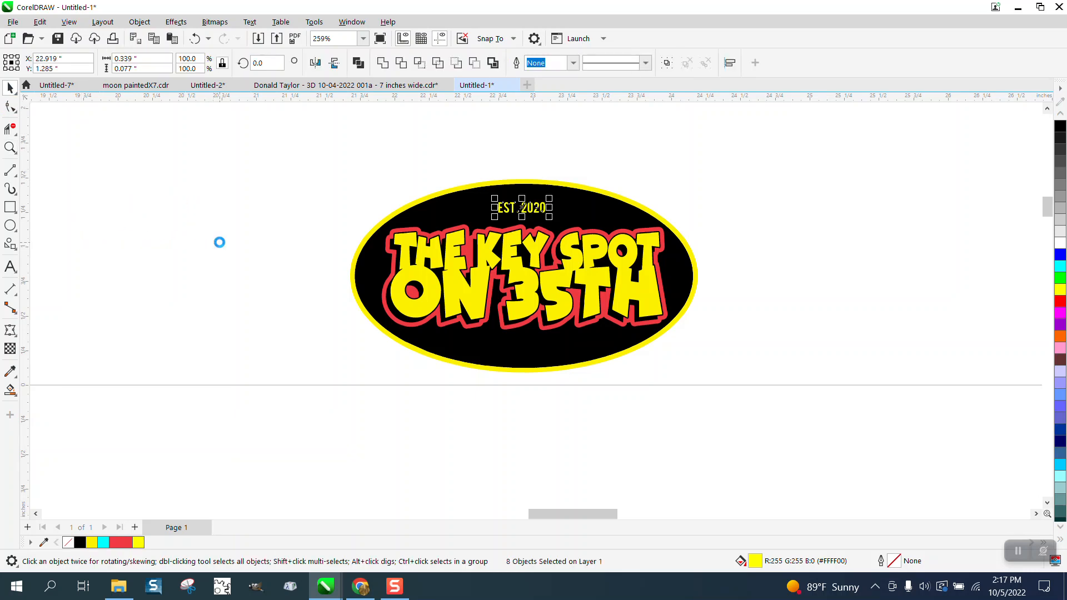
{"action": "left_click", "coordinate": [709, 207]}
Move the original logo bitmap back beside the rebuilt oval logo and compare the two up close.
{"action": "scroll", "coordinate": [420, 354], "scroll_direction": "down", "scroll_amount": 5}
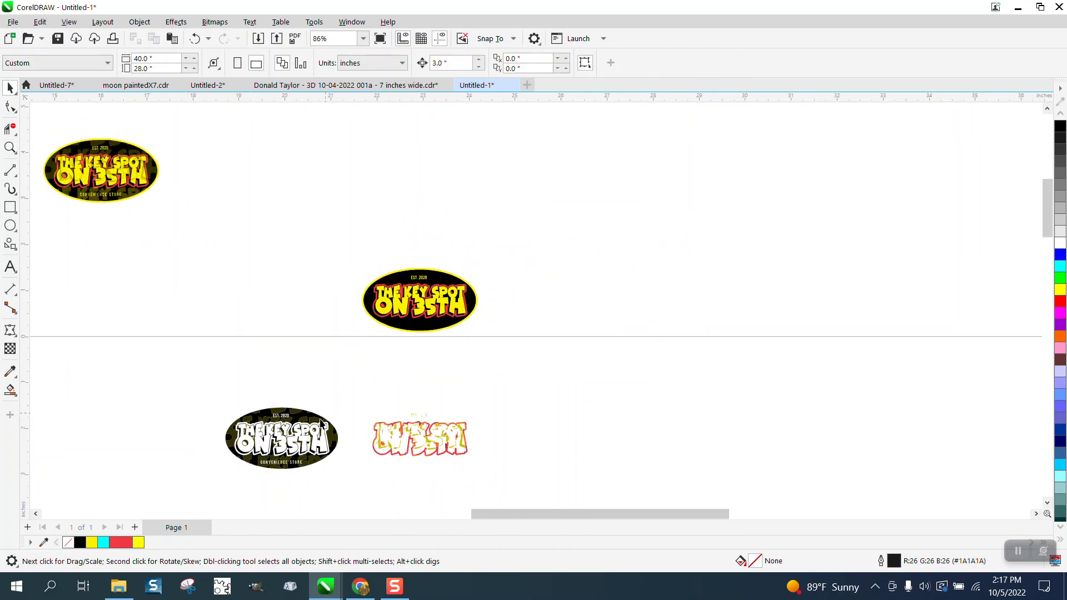
{"action": "left_click_drag", "start_coordinate": [88, 172], "coordinate": [269, 310]}
{"action": "left_click", "coordinate": [10, 148]}
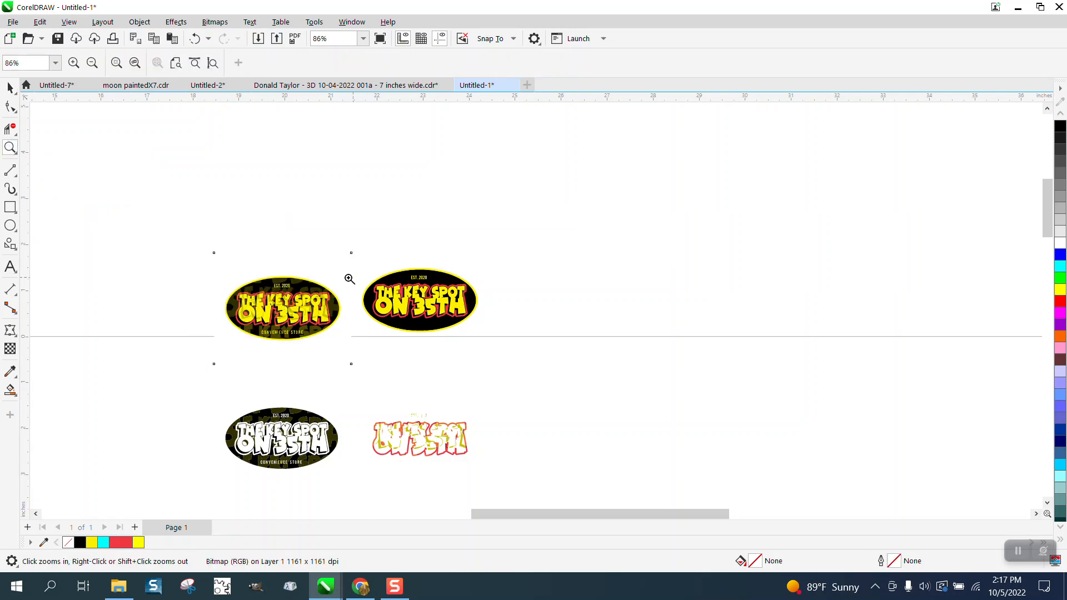
{"action": "left_click_drag", "start_coordinate": [252, 260], "coordinate": [575, 367]}
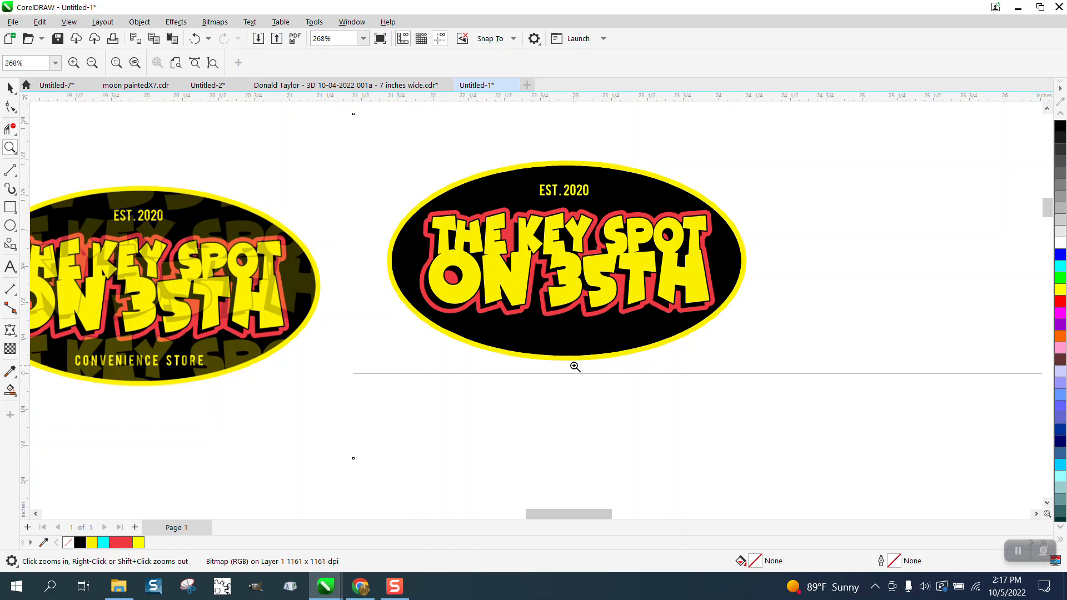